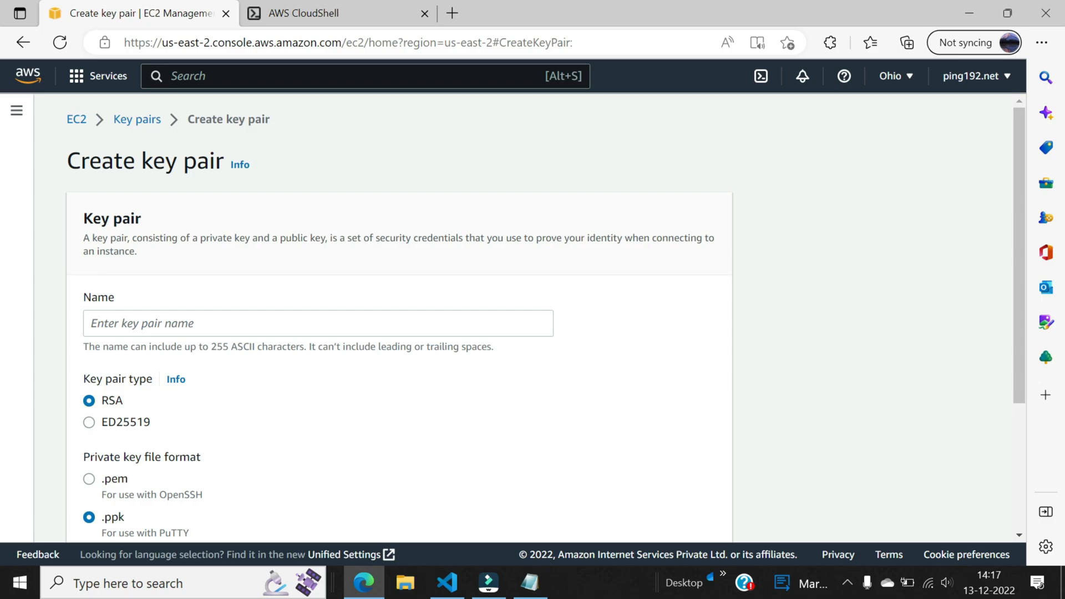
# Create a key pair named ohio-key-pair with the .pem private key file format.
pyautogui.write('ohio-key-pair')
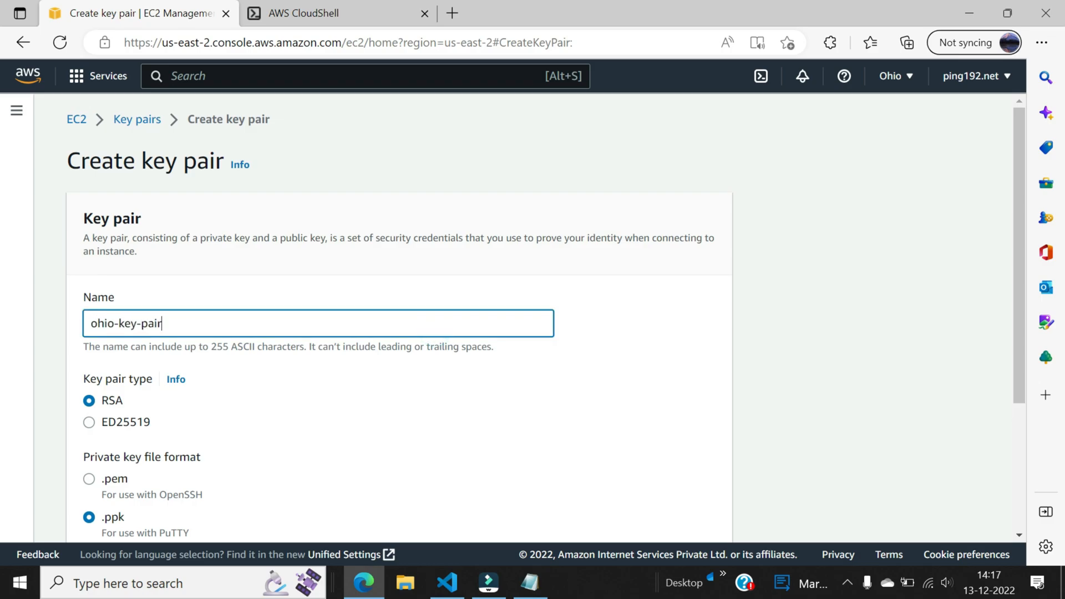
pyautogui.scroll(-2, 213, 357)
pyautogui.click(102, 340)
pyautogui.scroll(-1, 314, 404)
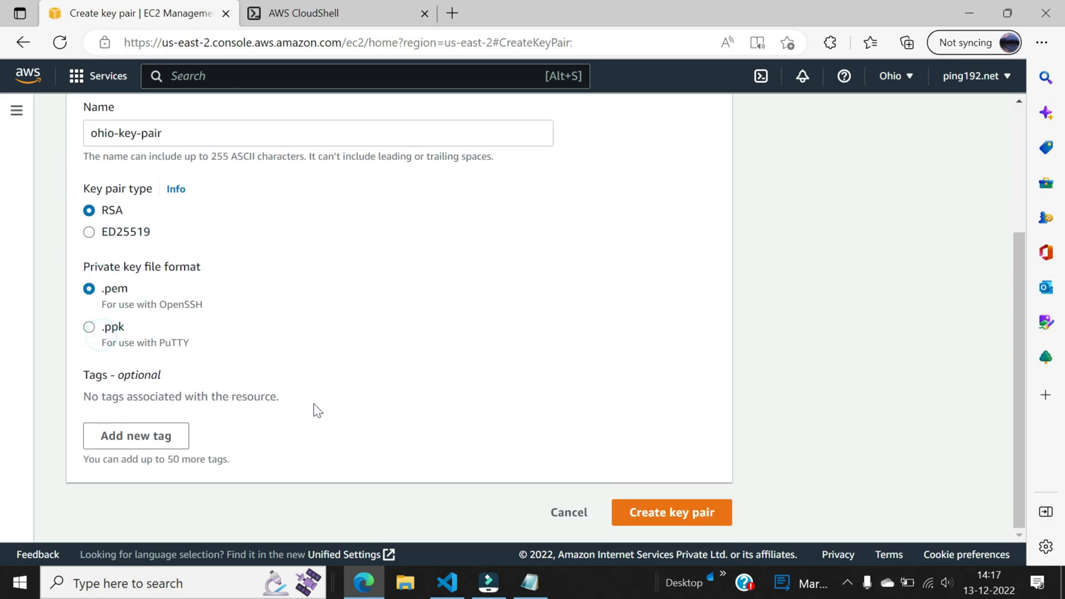
pyautogui.click(664, 519)
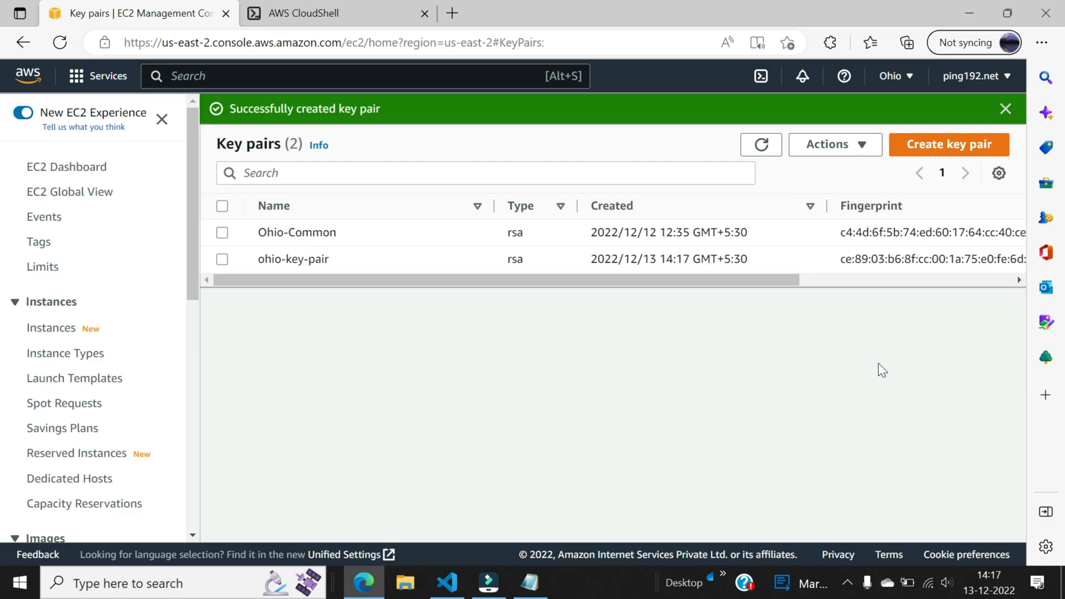
# Start a new EC2 launch template and name it ohio-launch-template.
pyautogui.click(82, 381)
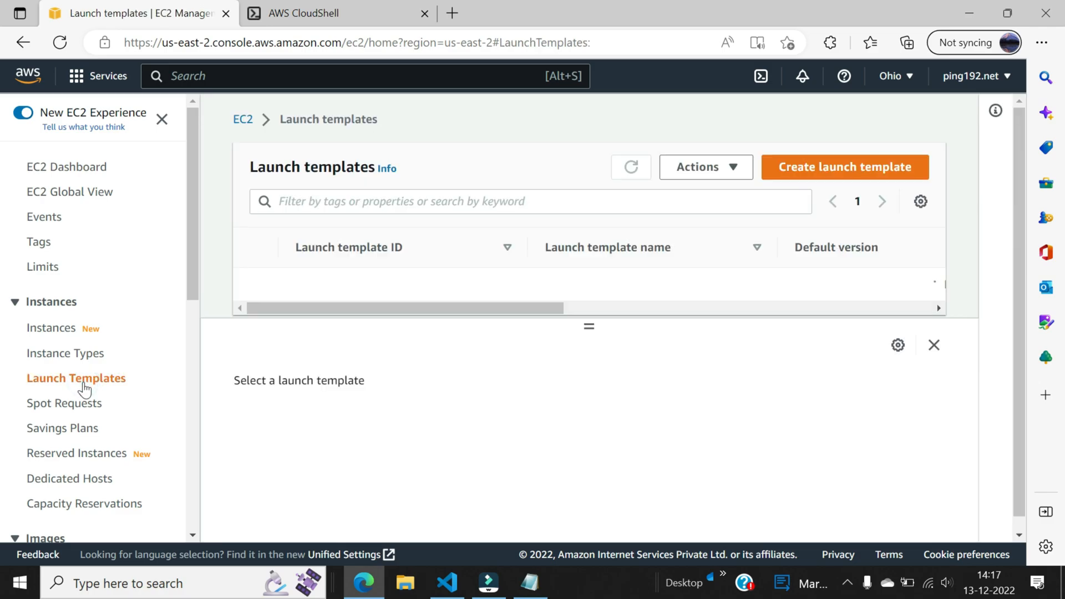
pyautogui.click(837, 172)
pyautogui.write('ohi')
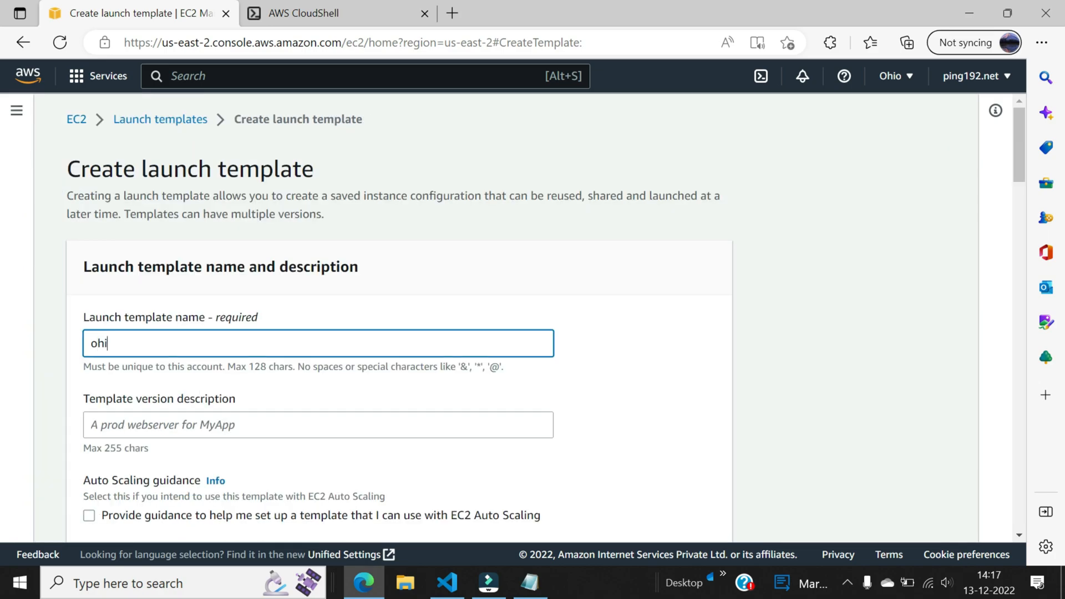
pyautogui.write('o-launch-template')
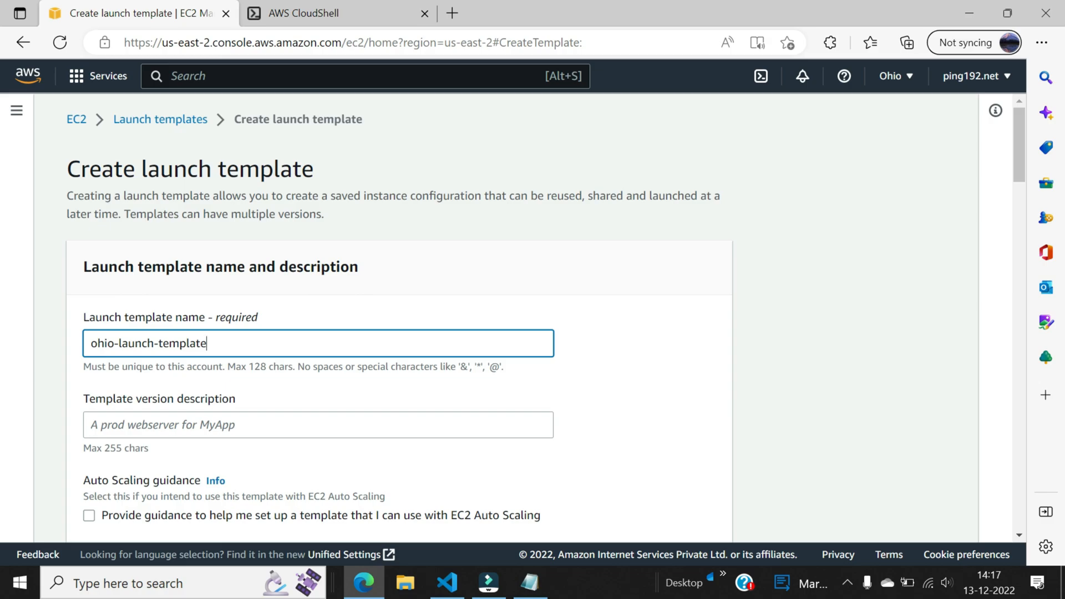
# Choose the Amazon Linux quick start image as the launch template's machine image.
pyautogui.scroll(-5, 368, 362)
pyautogui.scroll(-3, 368, 366)
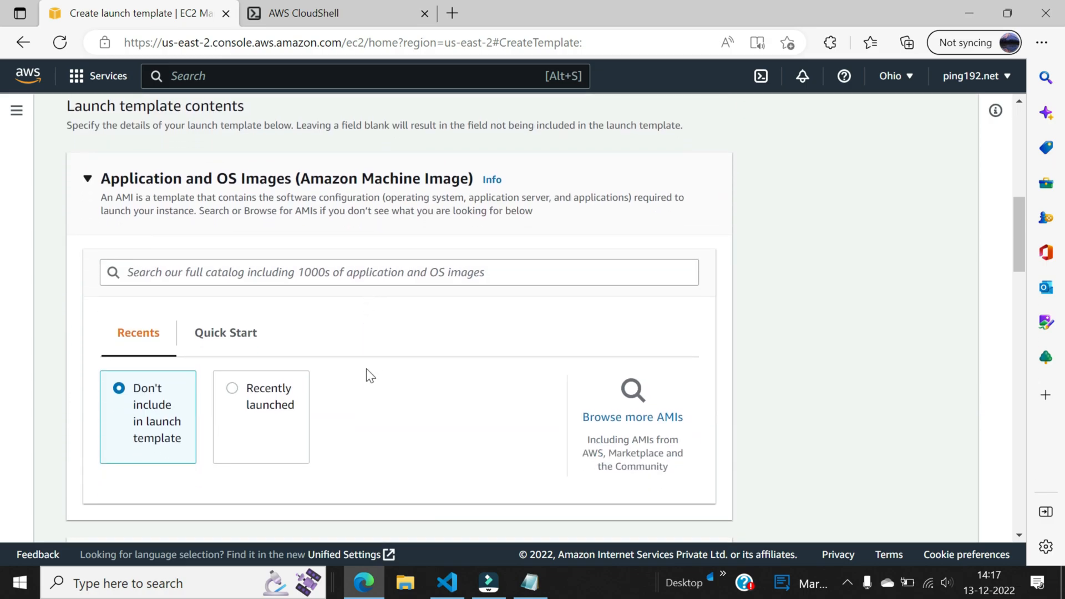
pyautogui.scroll(-2, 369, 376)
pyautogui.click(231, 207)
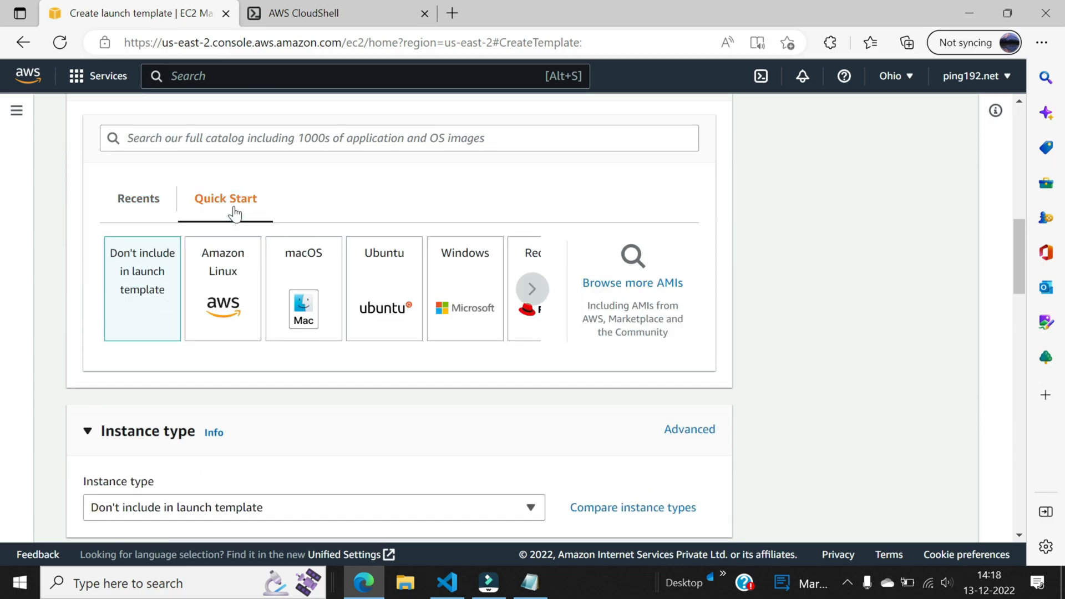
pyautogui.click(237, 285)
pyautogui.scroll(-6, 471, 338)
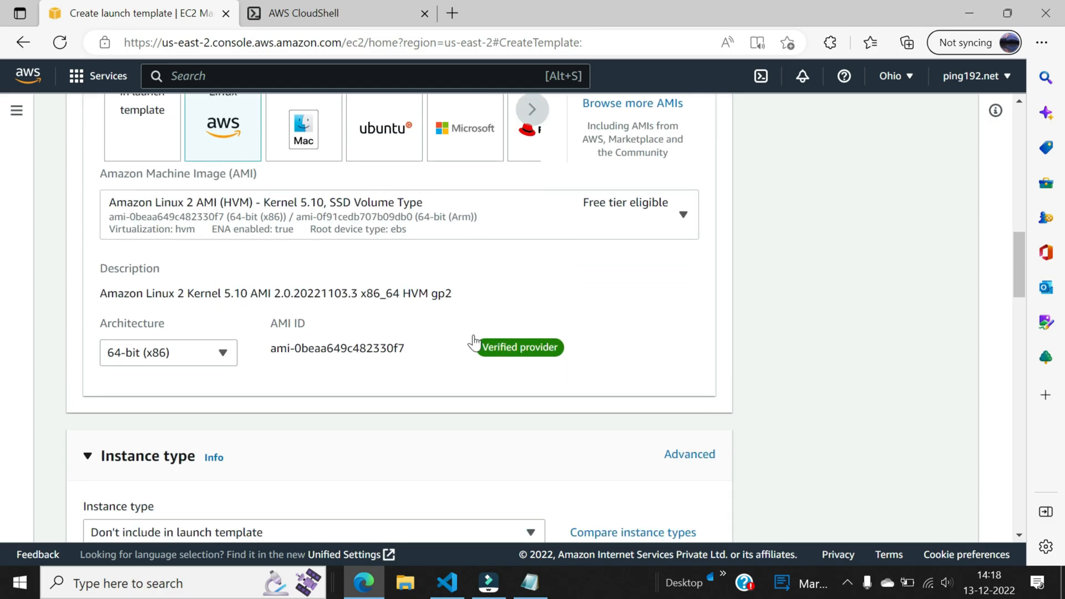
# Assign ohio-key-pair as the template's login key pair and create the launch template.
pyautogui.scroll(-2, 474, 334)
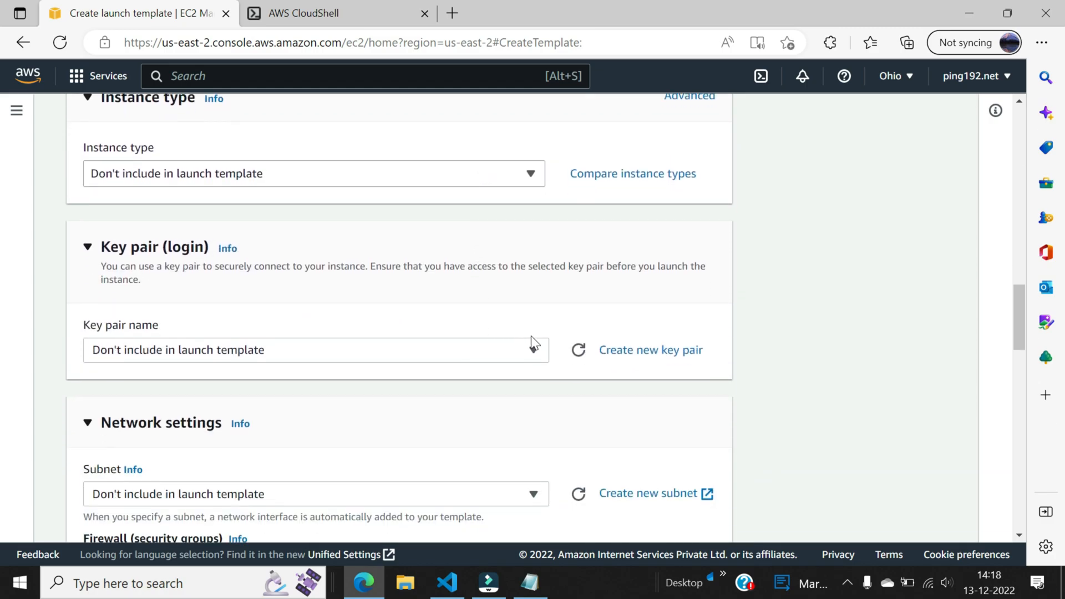
pyautogui.click(532, 357)
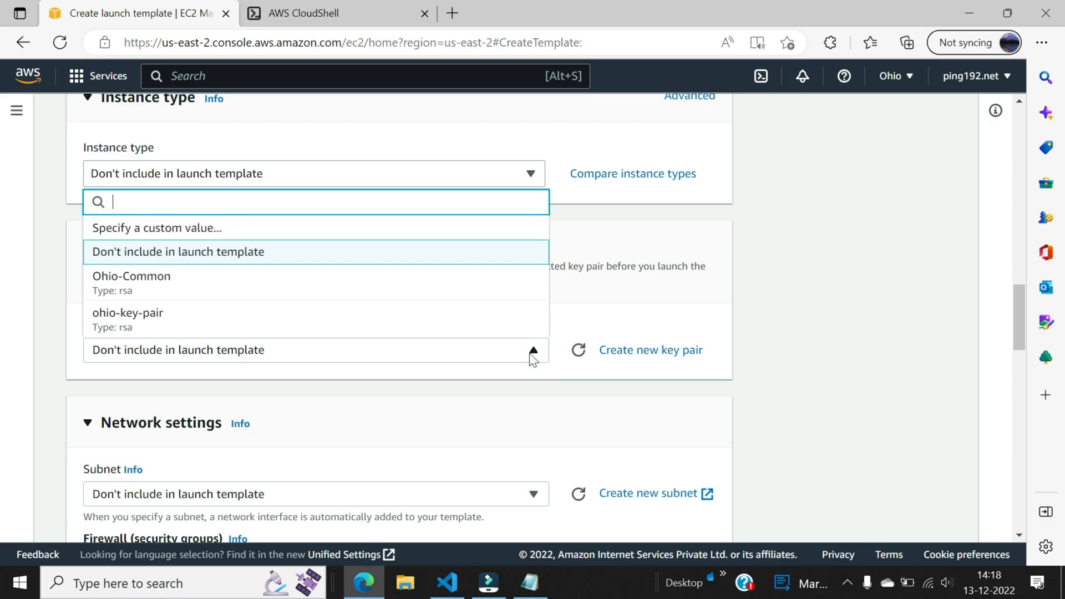
pyautogui.click(335, 314)
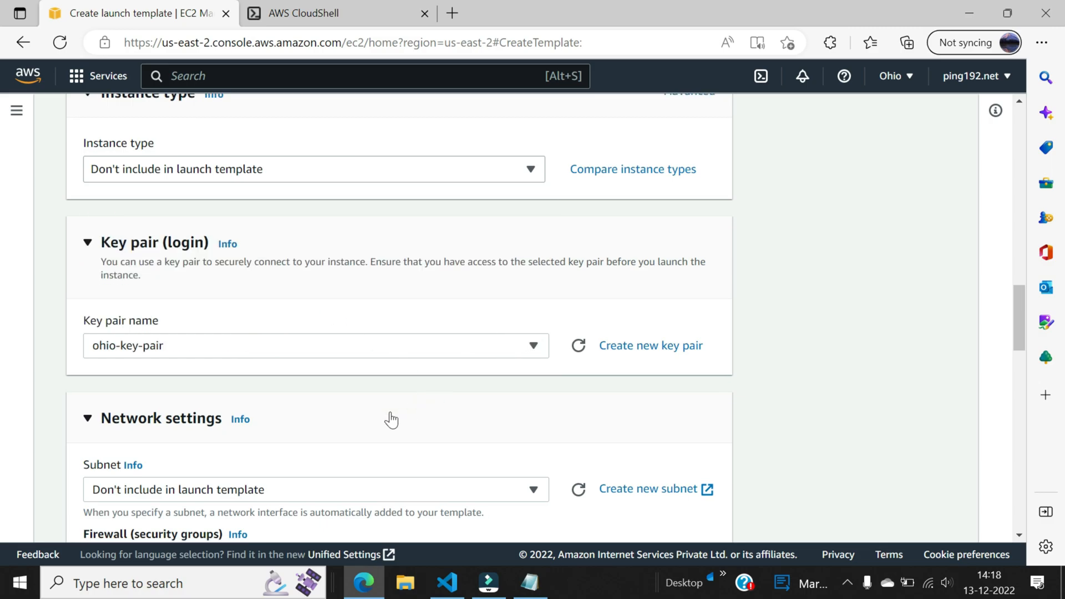
pyautogui.scroll(-15, 390, 421)
pyautogui.scroll(-3, 669, 416)
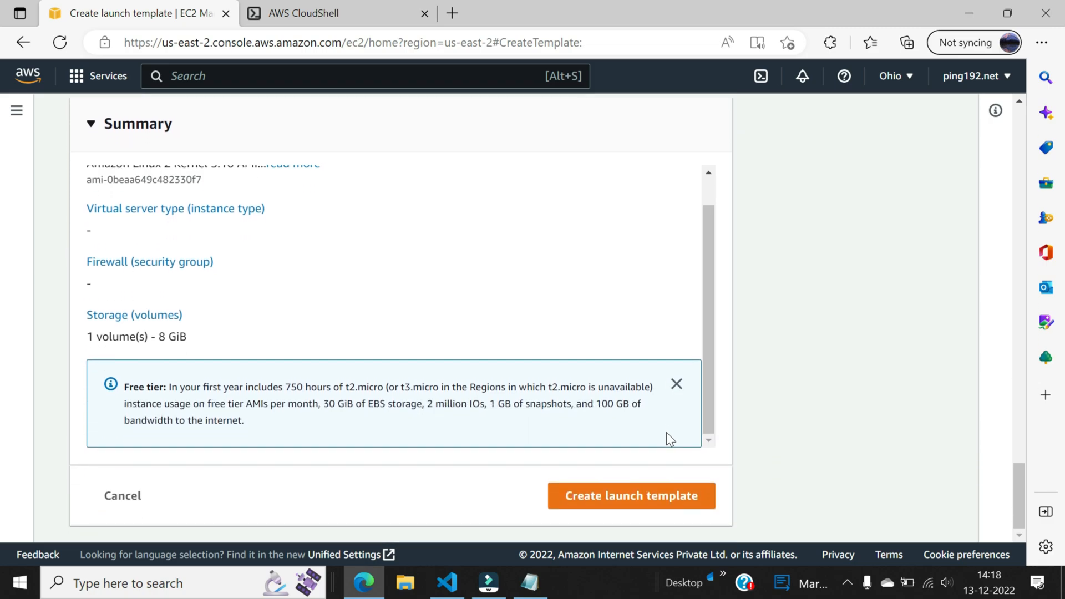
pyautogui.click(637, 496)
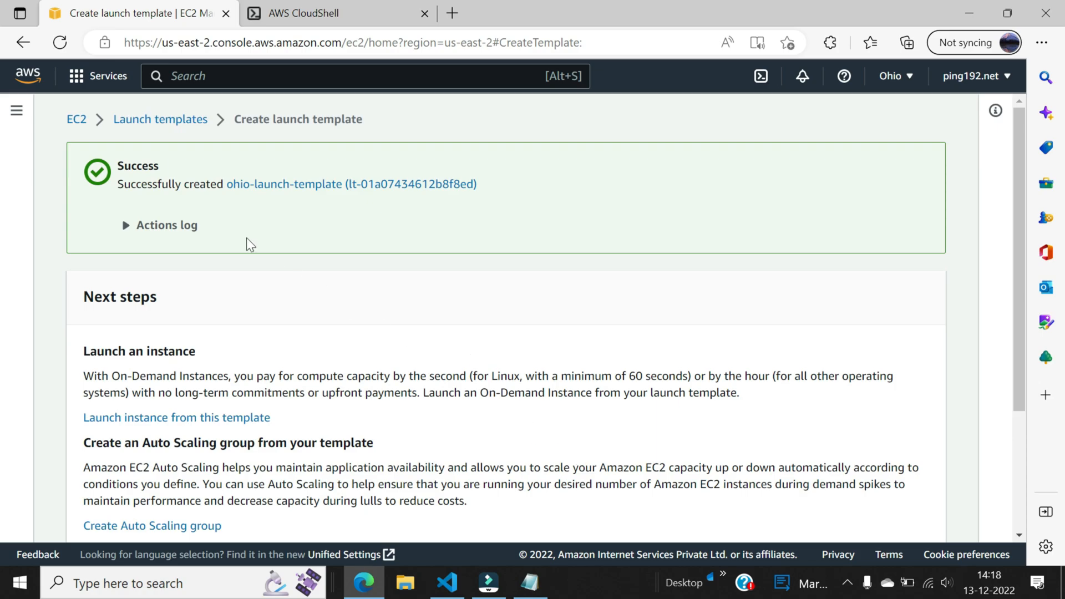
# Copy the launch template ID of ohio-launch-template from its details and paste it into the Notepad note.
pyautogui.click(73, 121)
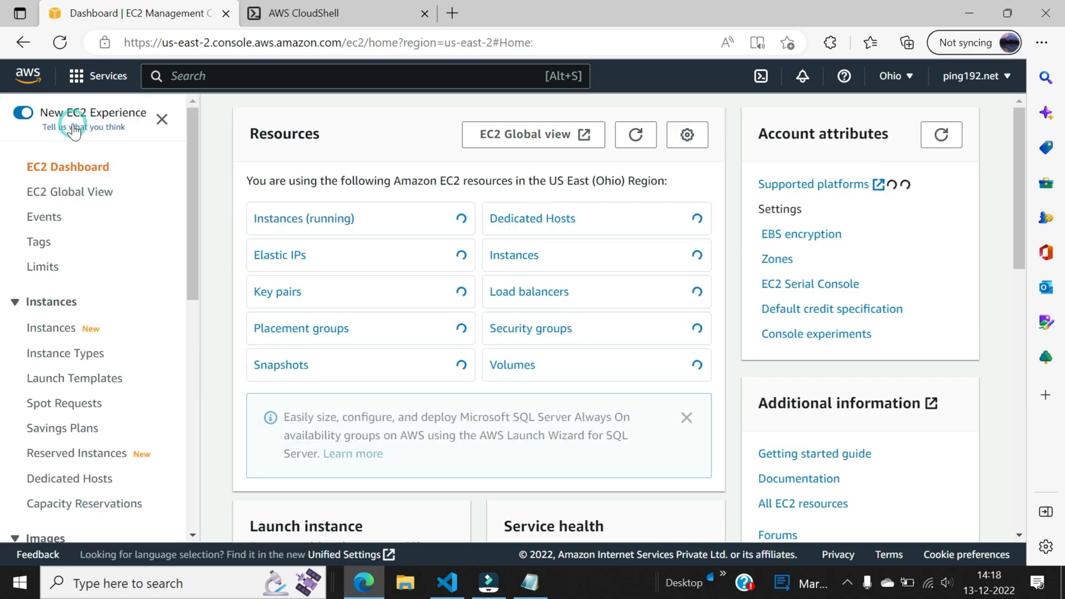
pyautogui.scroll(-5, 105, 385)
pyautogui.scroll(5, 105, 385)
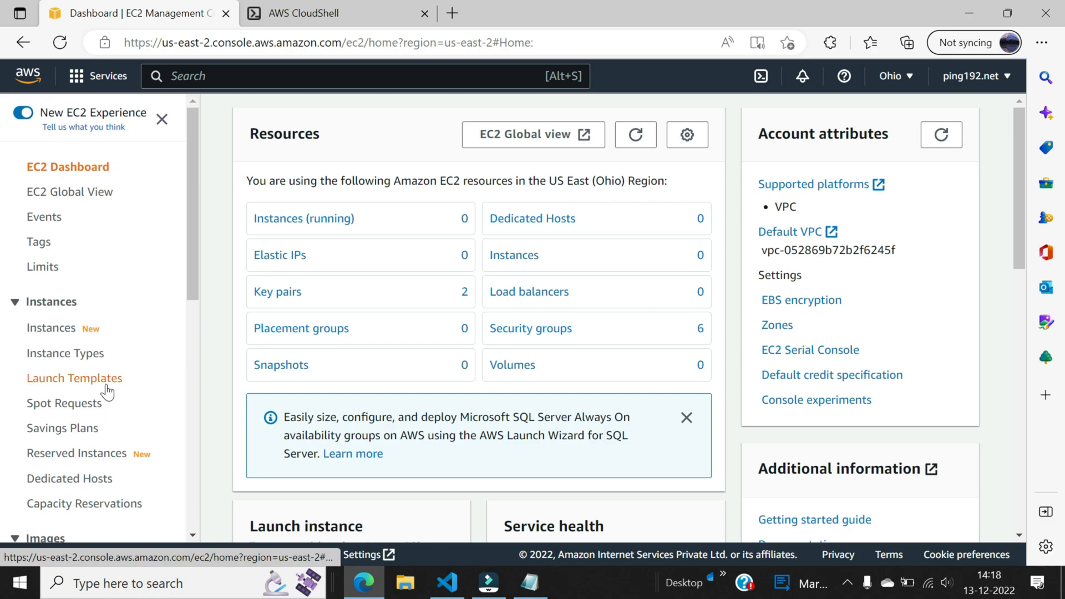
pyautogui.click(84, 389)
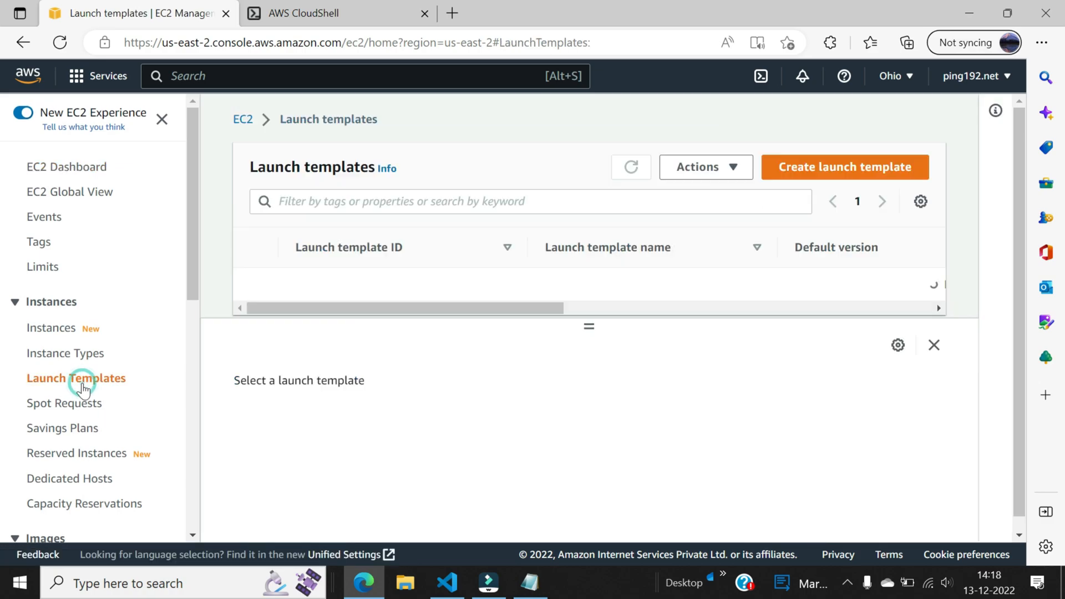
pyautogui.click(259, 237)
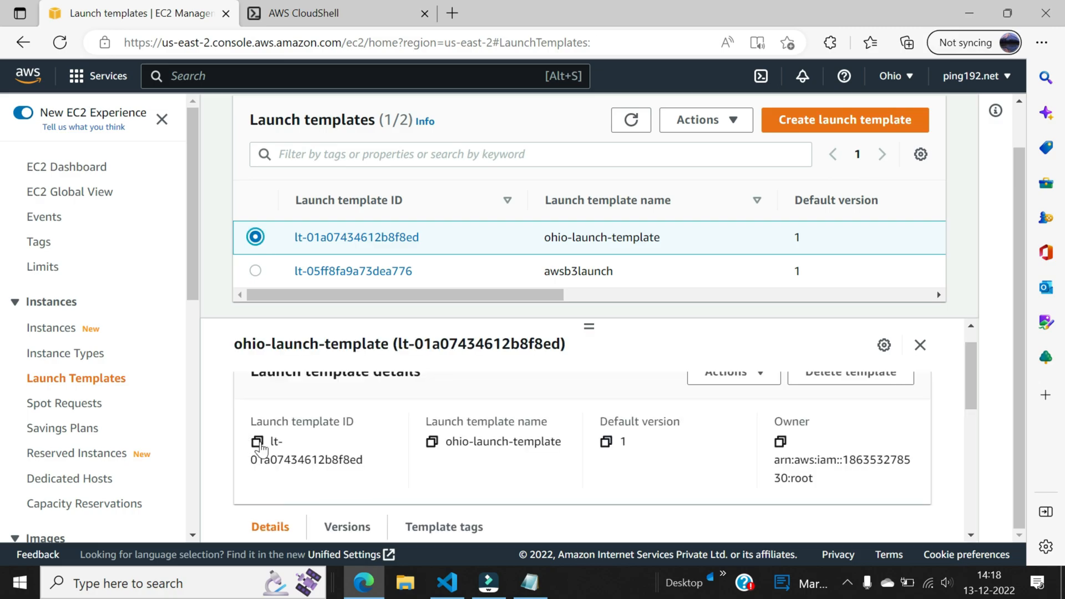
pyautogui.click(259, 444)
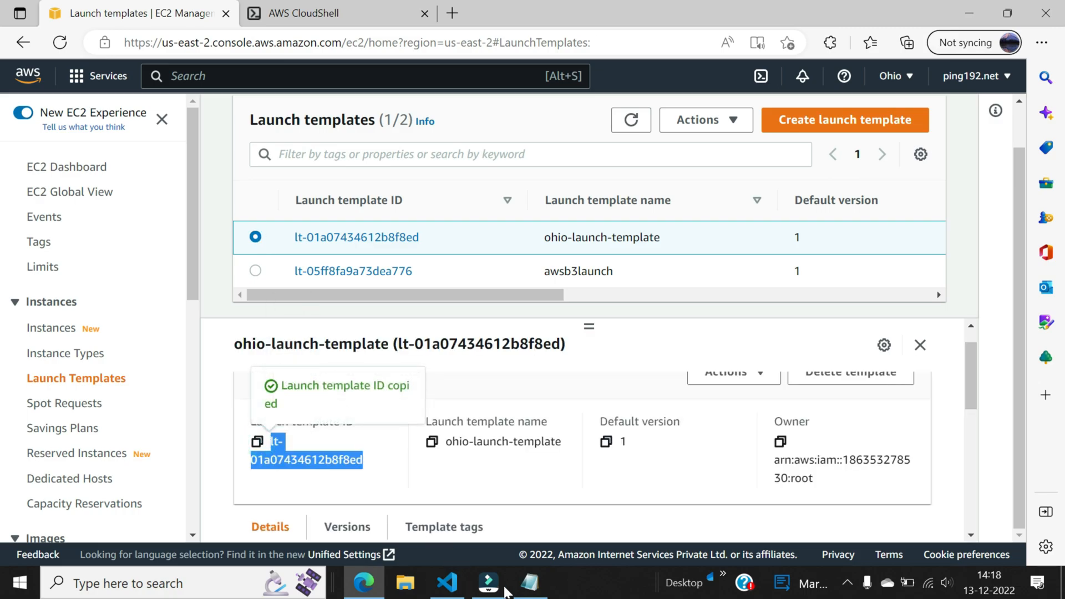
pyautogui.click(527, 587)
pyautogui.hotkey('ctrl', 'v')
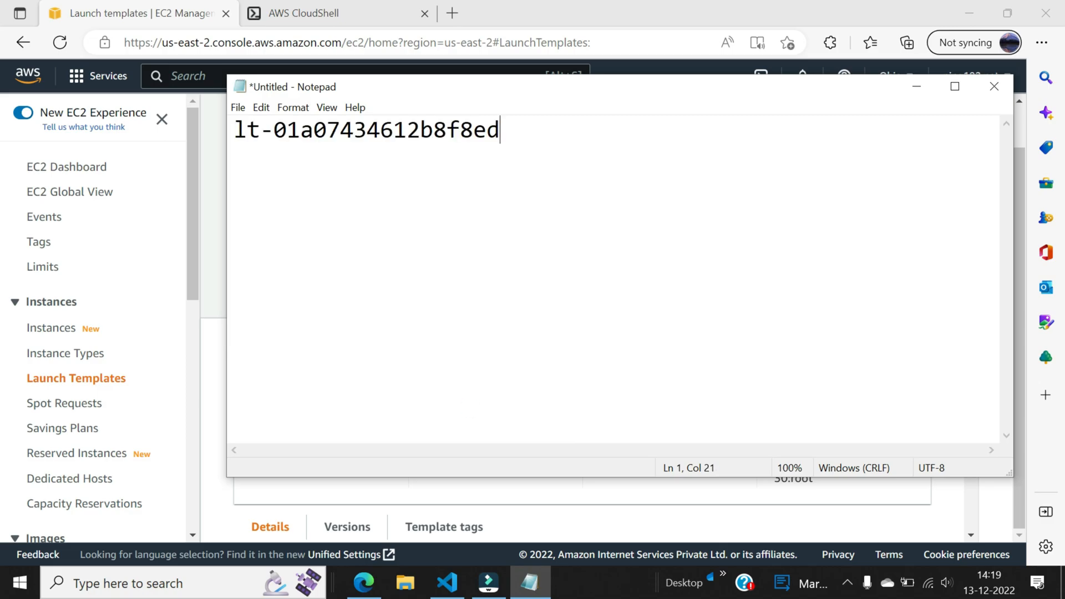
# Open the VPC service in a new browser tab and start creating a VPC with the VPC only option.
pyautogui.click(100, 80)
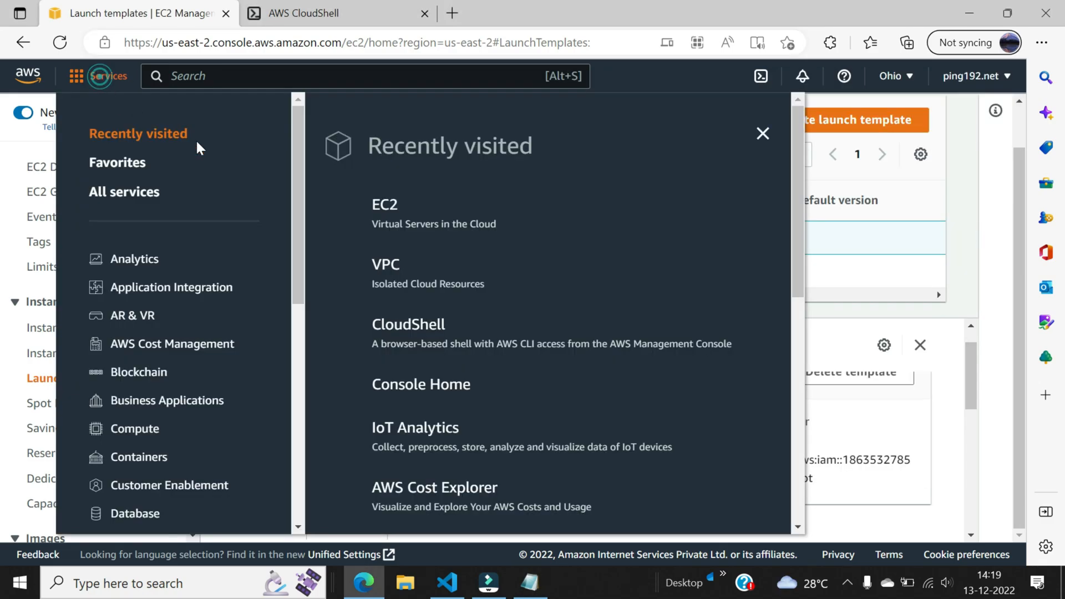
pyautogui.rightClick(389, 267)
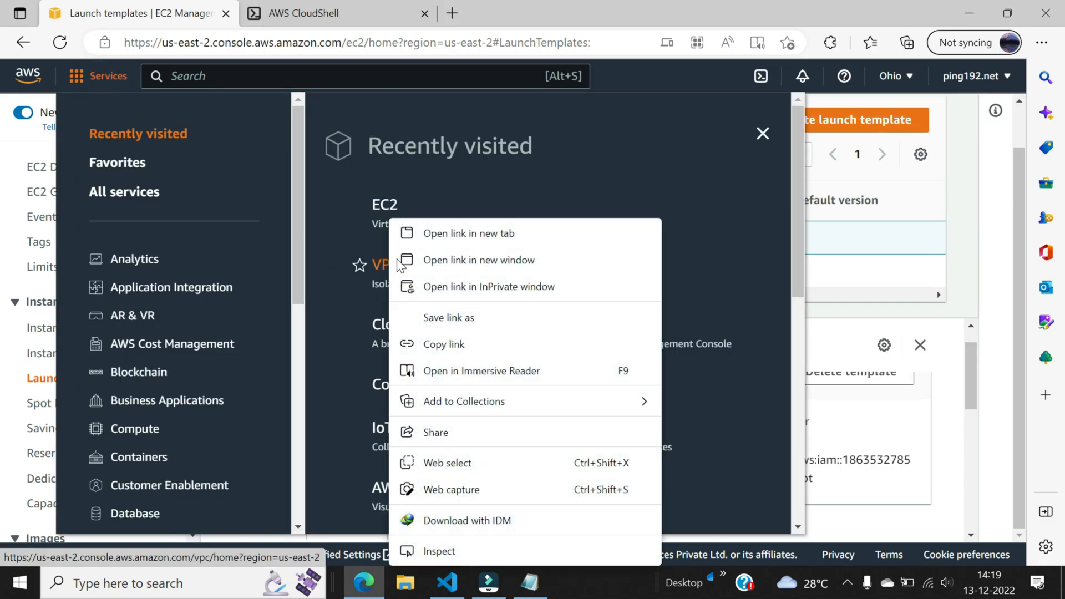
pyautogui.click(441, 235)
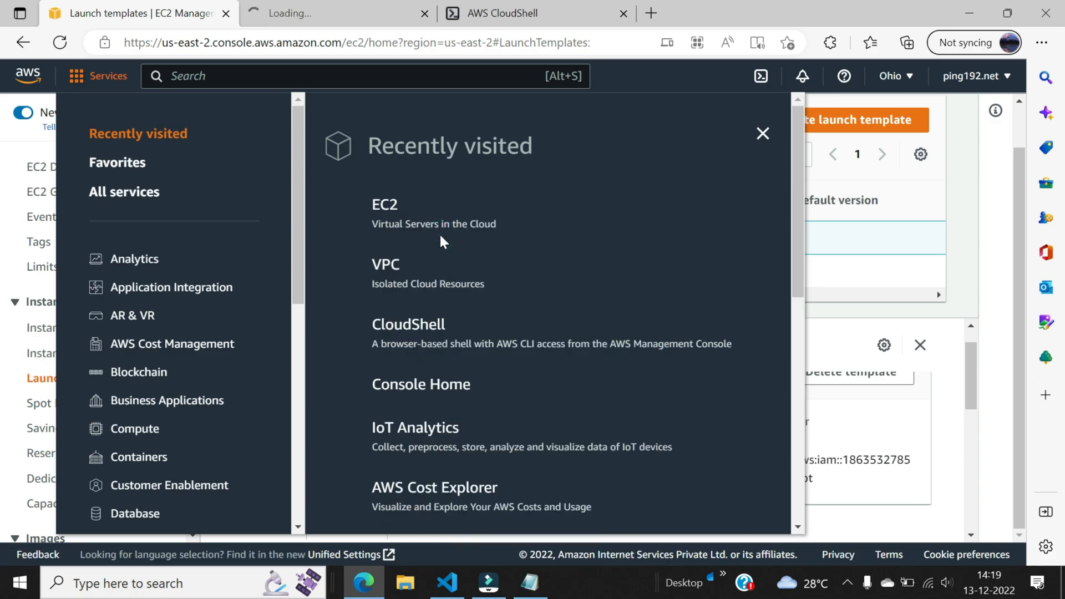
pyautogui.click(338, 4)
pyautogui.click(295, 138)
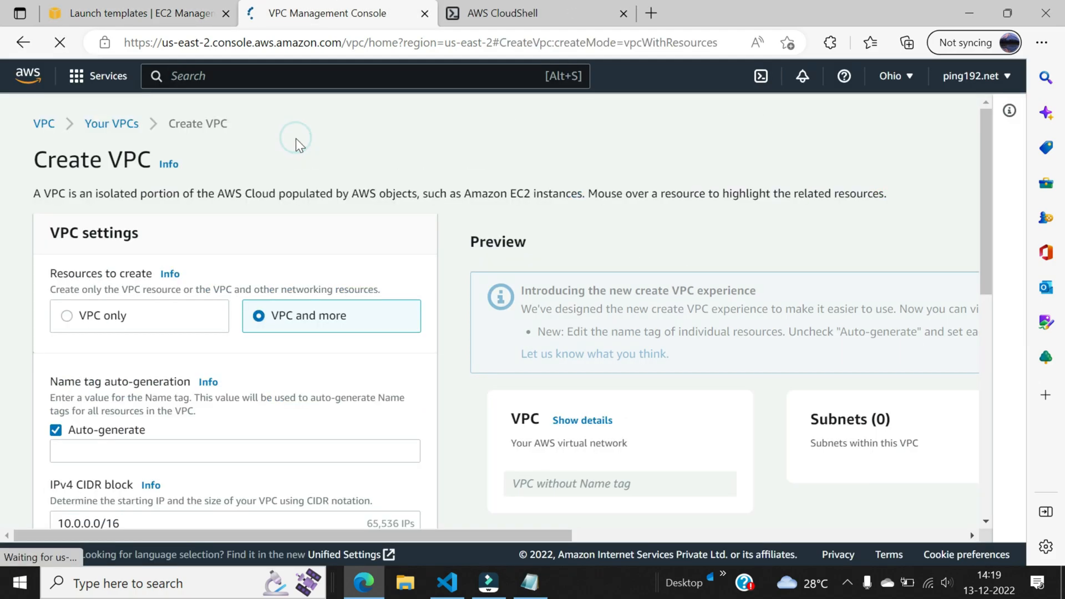
pyautogui.click(113, 325)
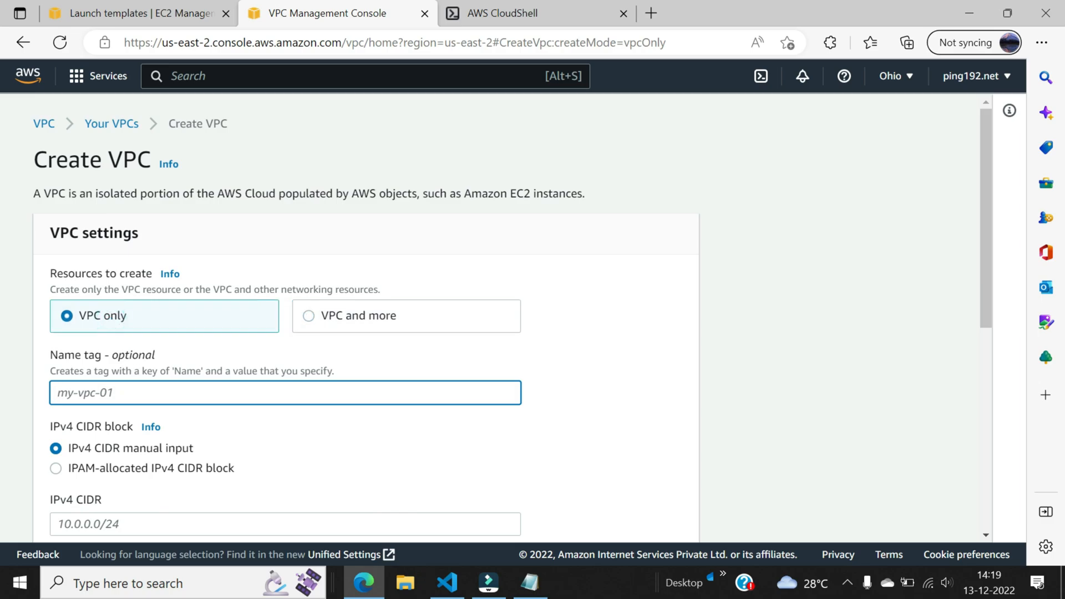
# Name the VPC ohio-vpc, set its IPv4 CIDR to 192.168.0.0/16 and create it.
pyautogui.click(143, 398)
pyautogui.write('ohio-vp')
pyautogui.scroll(-2, 285, 390)
pyautogui.click(285, 390)
pyautogui.write('192.168.0.0')
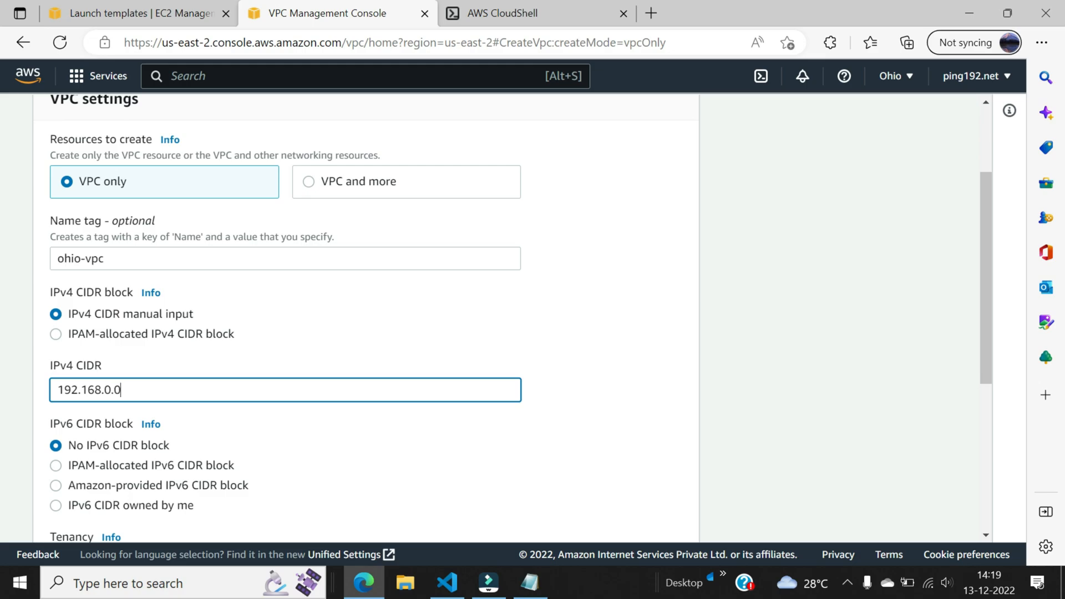
pyautogui.write('/16')
pyautogui.scroll(-5, 181, 378)
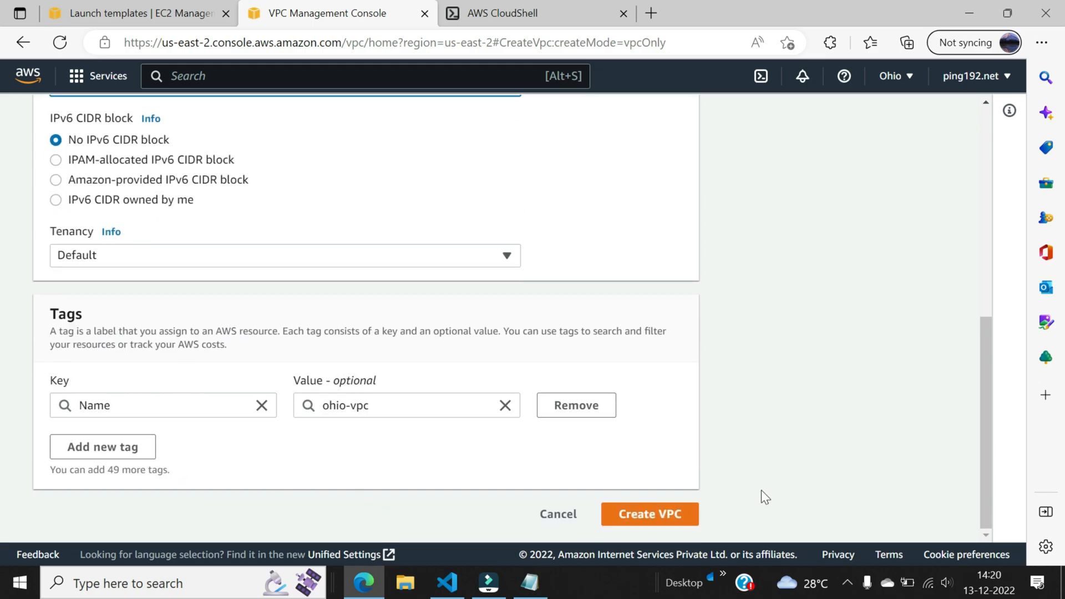
pyautogui.click(648, 517)
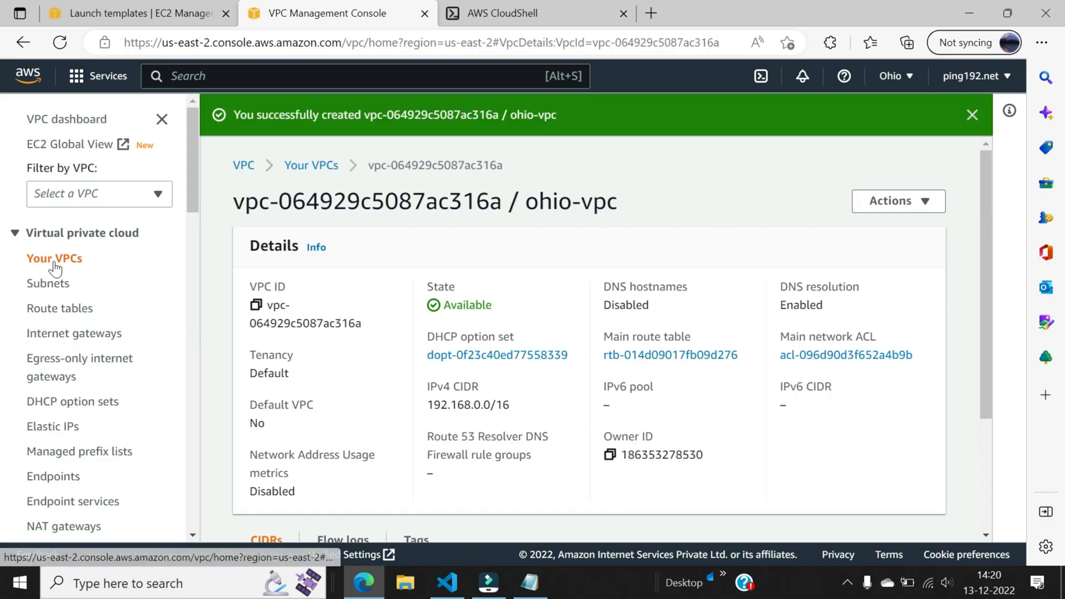
# Copy the VPC ID of ohio-vpc from its details and paste it below the template ID in Notepad.
pyautogui.click(54, 265)
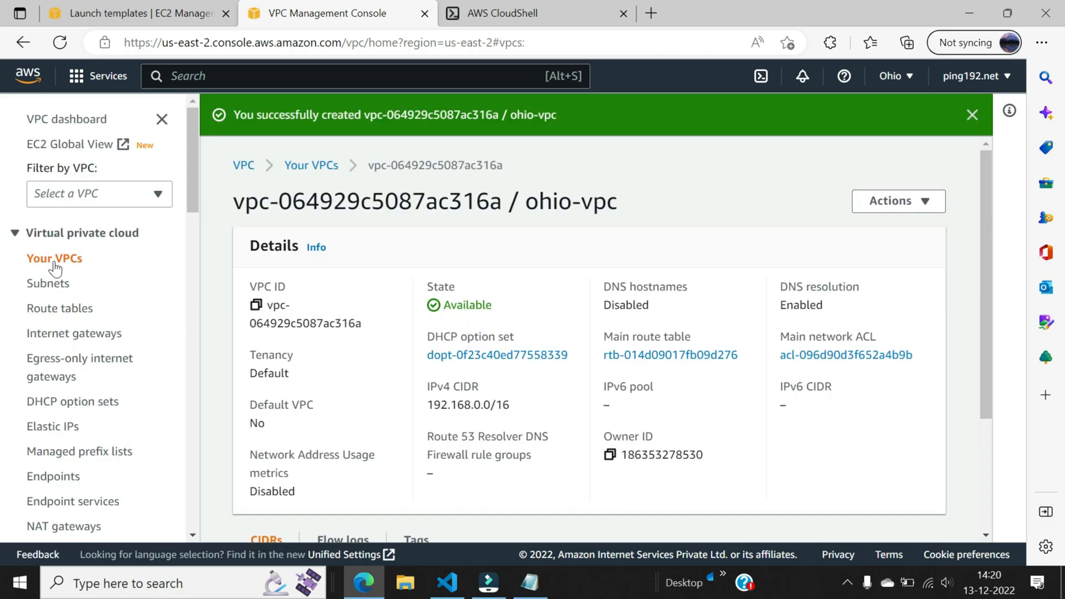
pyautogui.click(223, 269)
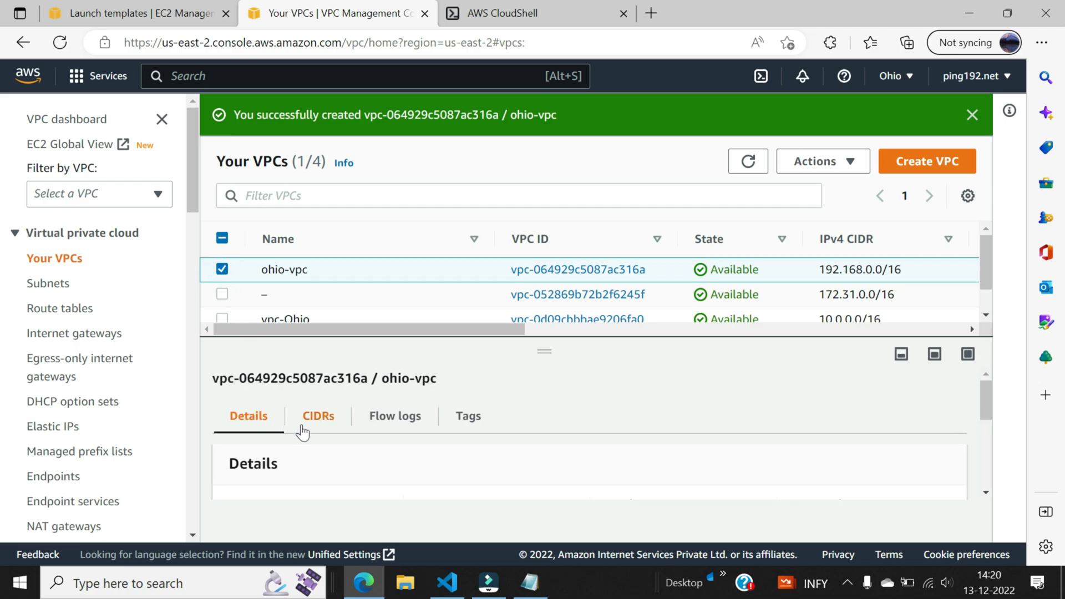
pyautogui.scroll(-1, 382, 465)
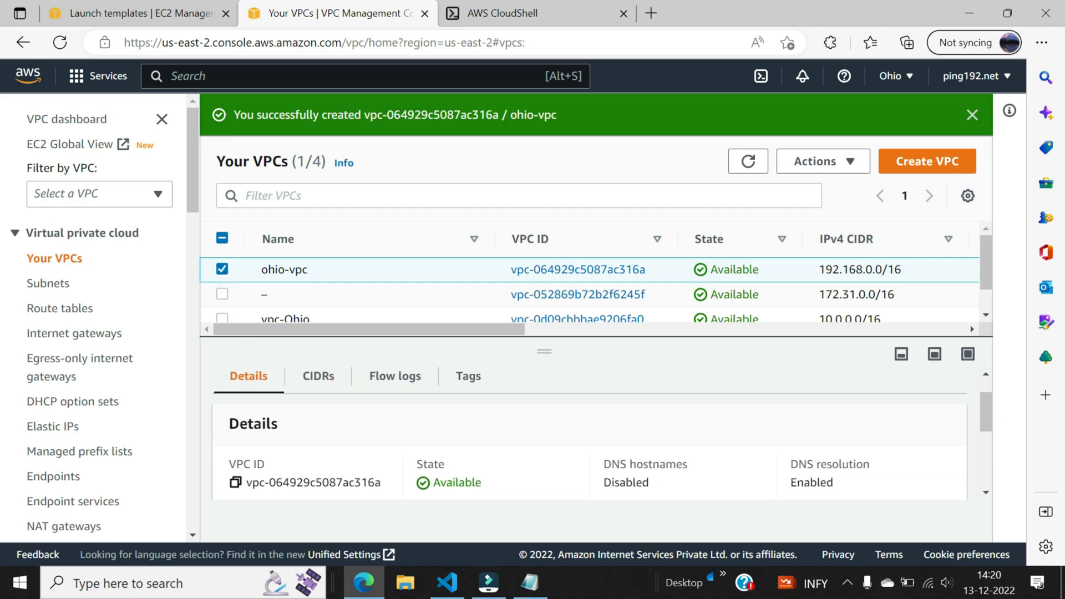
pyautogui.click(235, 482)
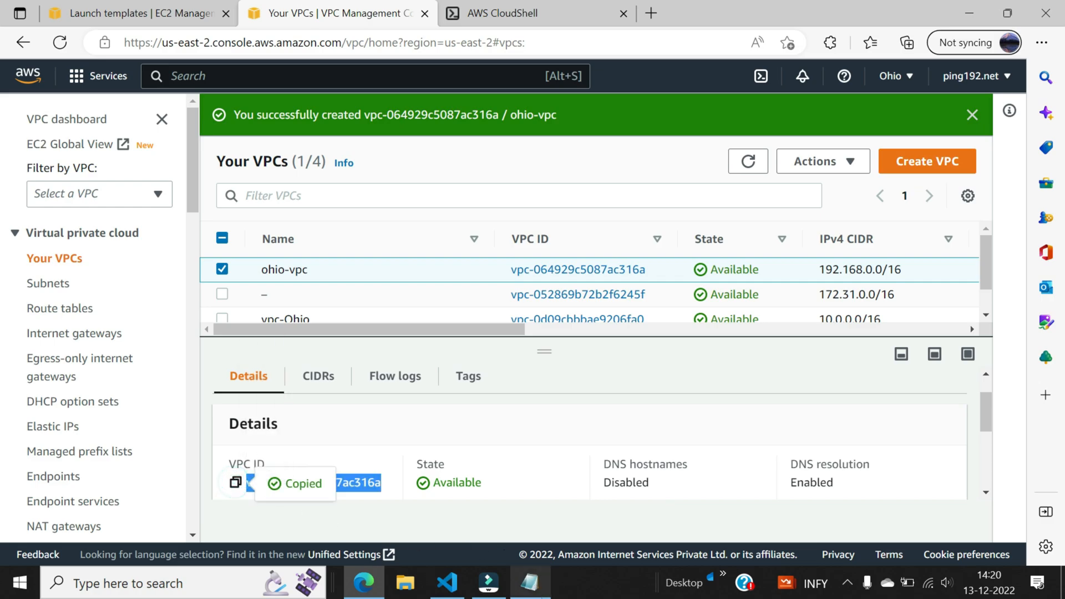
pyautogui.click(532, 584)
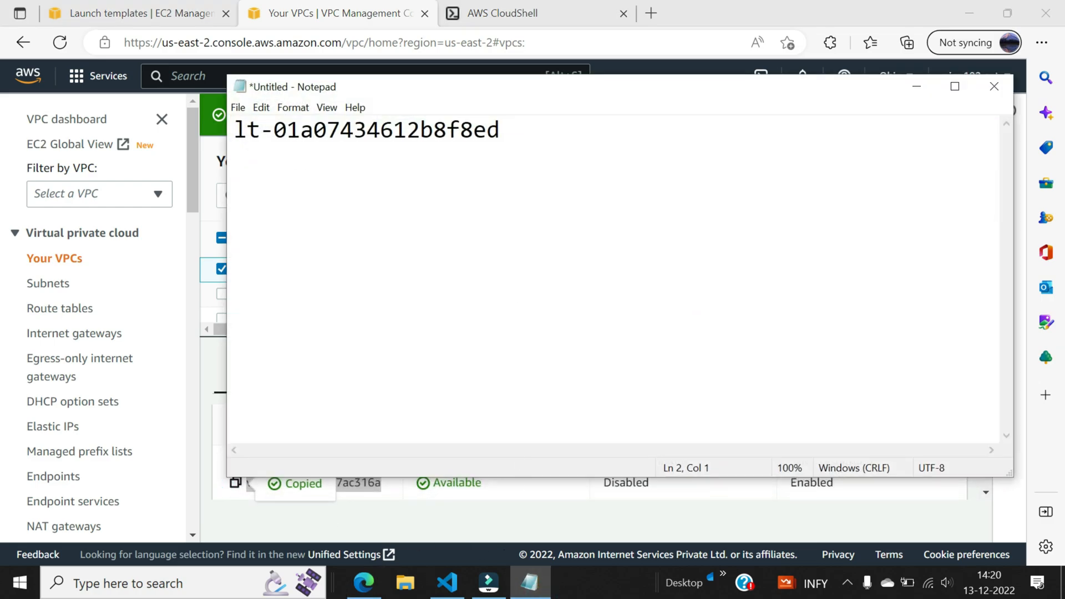
pyautogui.hotkey('ctrl', 'v')
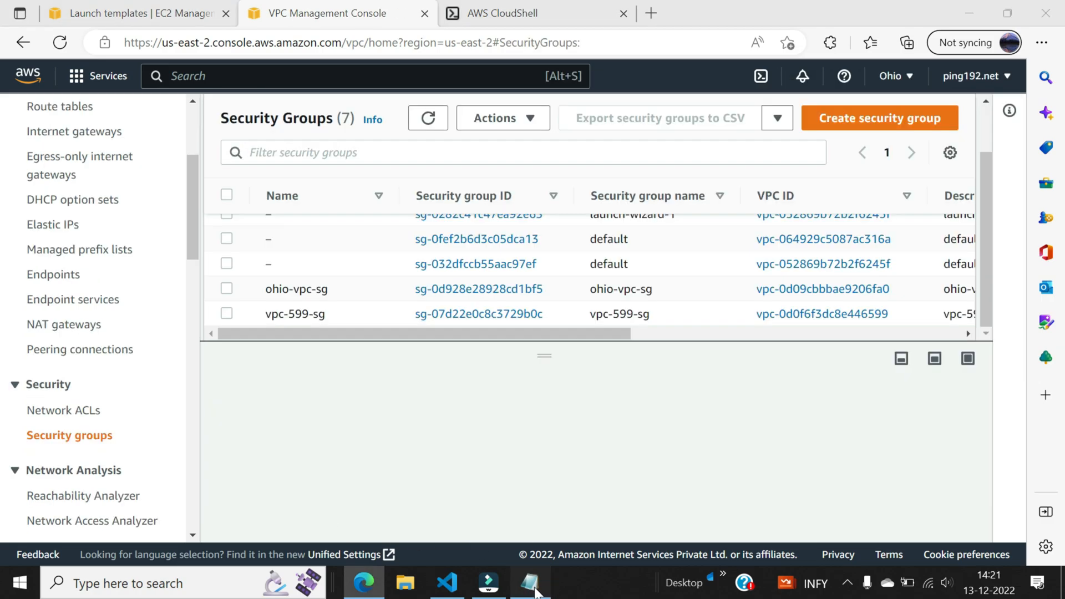
# Copy the 064929c5087ac316a part of the VPC ID from the Notepad note and find it on the Security Groups page.
pyautogui.click(530, 583)
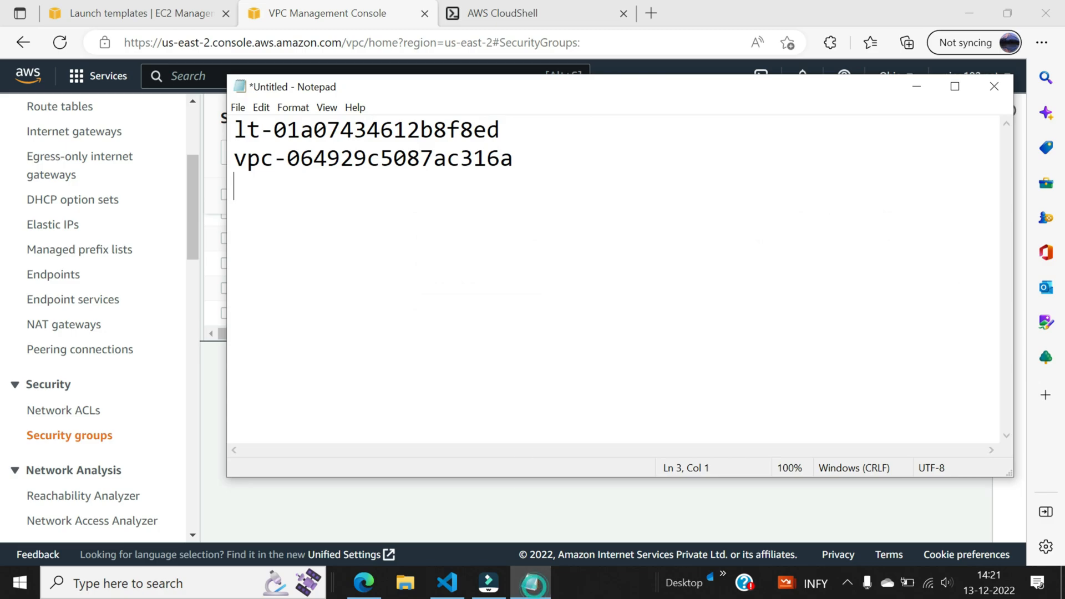
pyautogui.doubleClick(424, 159)
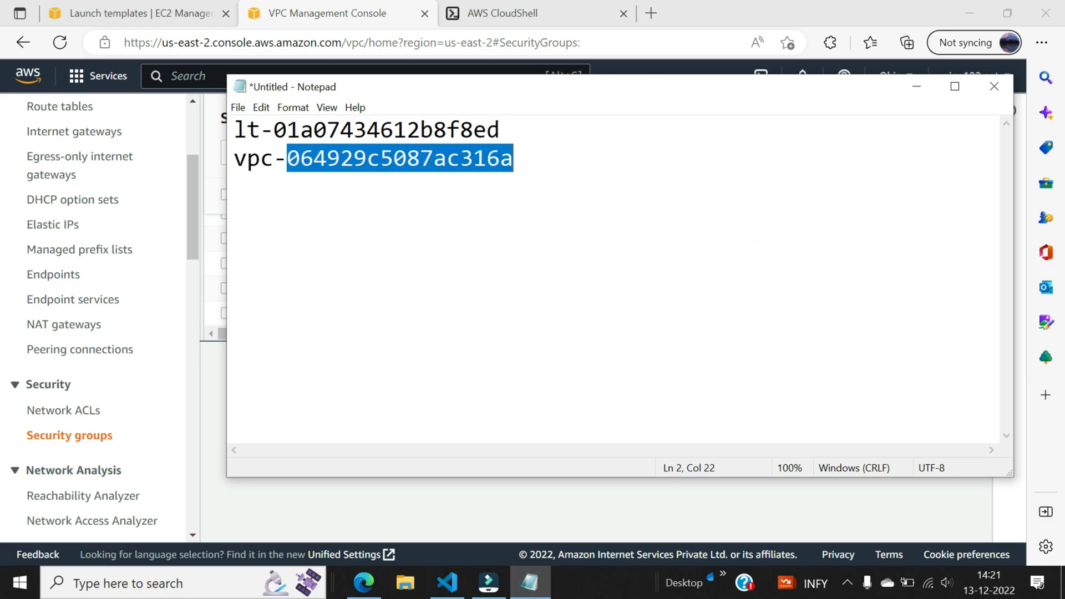
pyautogui.rightClick(424, 167)
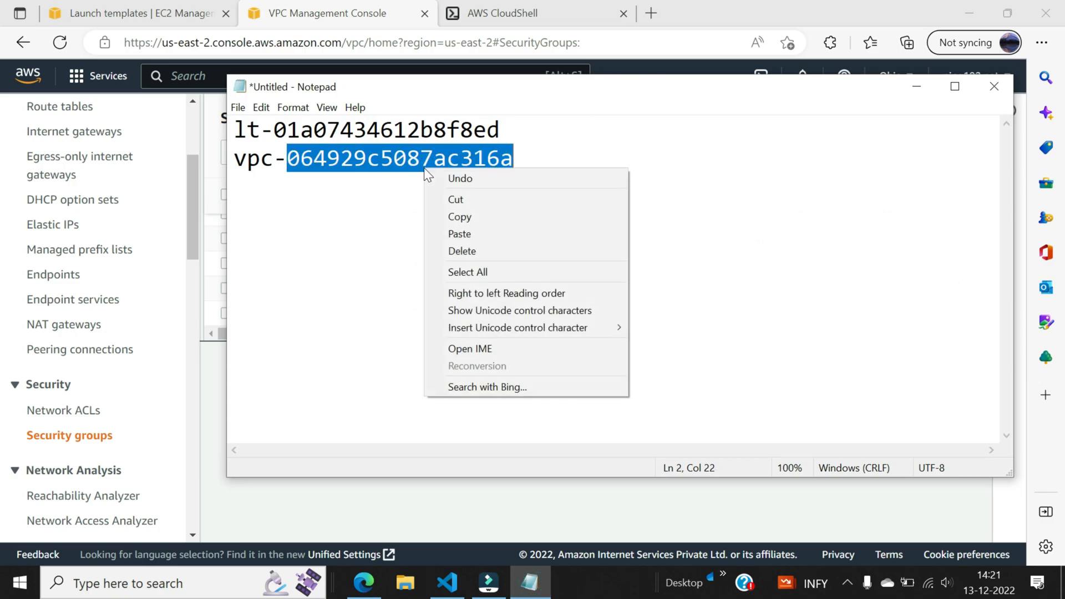
pyautogui.click(448, 214)
pyautogui.click(930, 87)
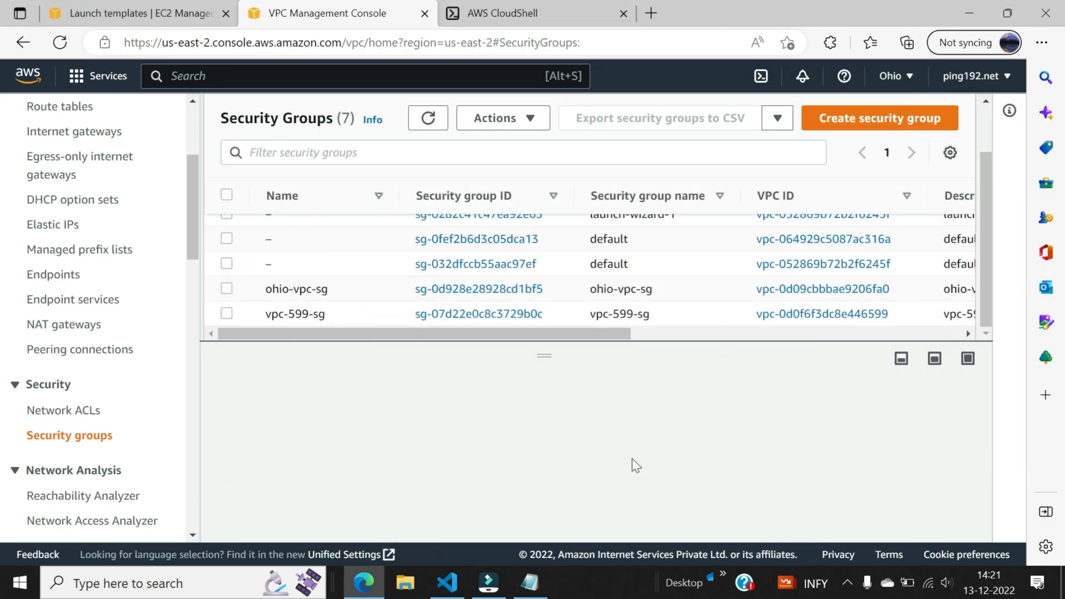
pyautogui.hotkey('ctrl', 'f')
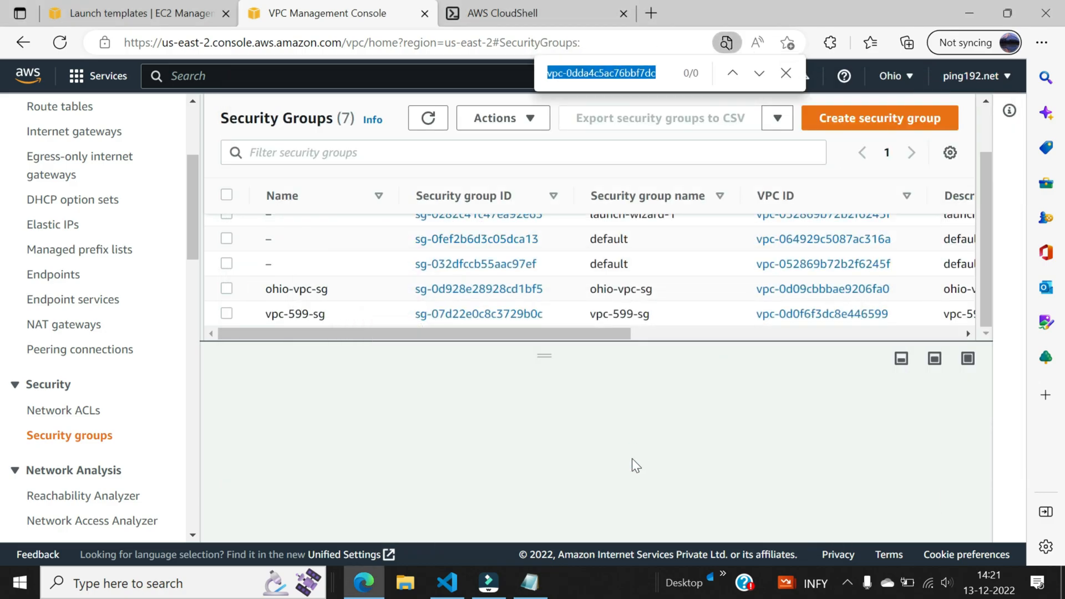
pyautogui.hotkey('ctrl', 'v')
# Name the default security group of VPC vpc-064929c5087ac316a ohio-vpc-sg and save the name.
pyautogui.click(282, 239)
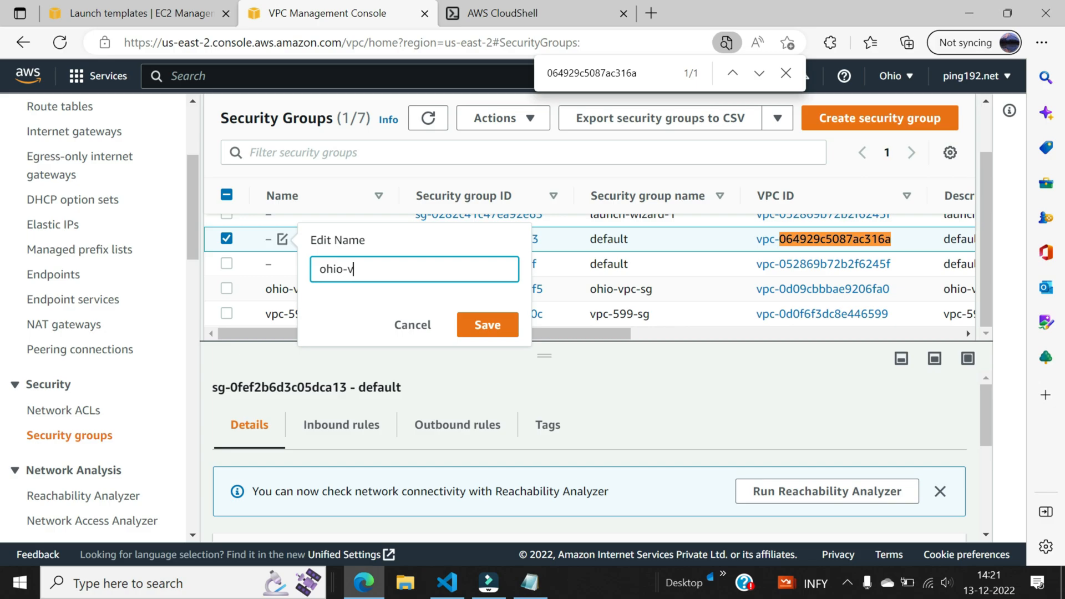
pyautogui.write('ohio-vpc-sg')
pyautogui.click(480, 324)
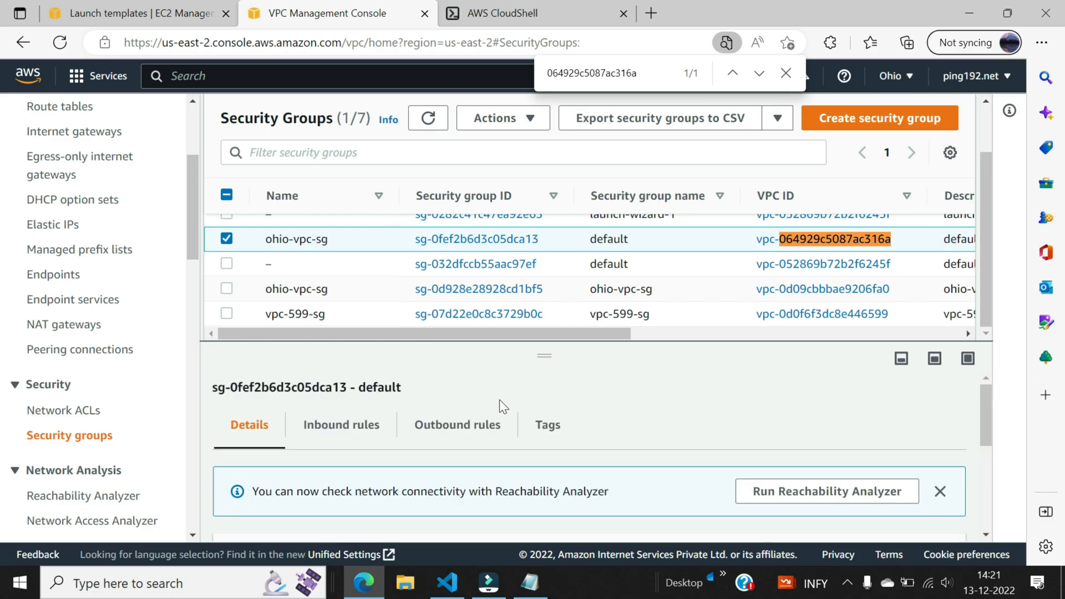
# Copy the security group ID from the selected group's details, paste it below the VPC ID in Notepad, and close the page search.
pyautogui.scroll(-3, 494, 396)
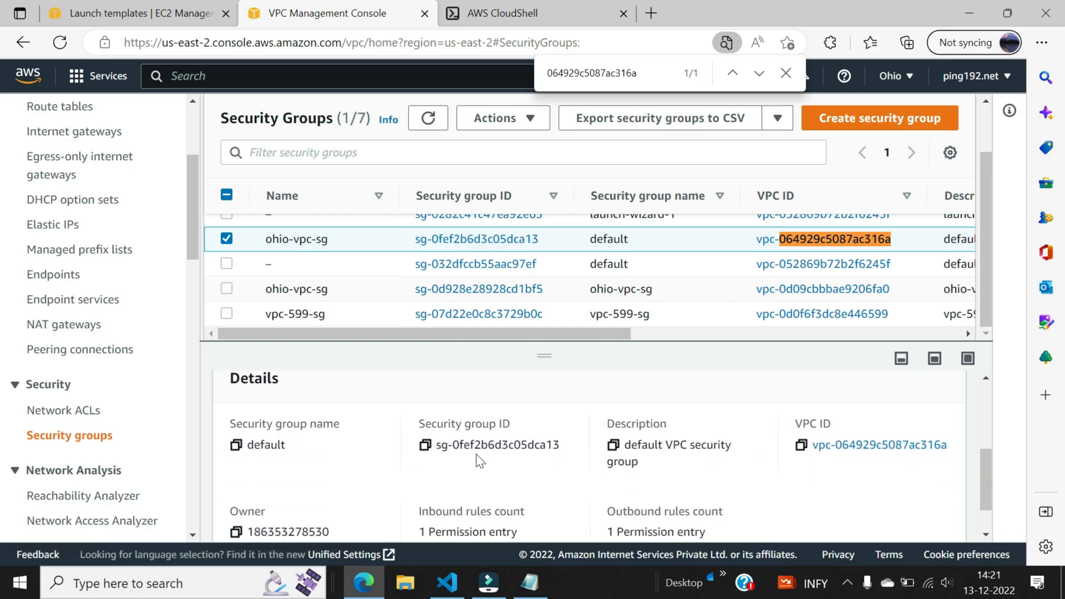
pyautogui.scroll(-1, 460, 462)
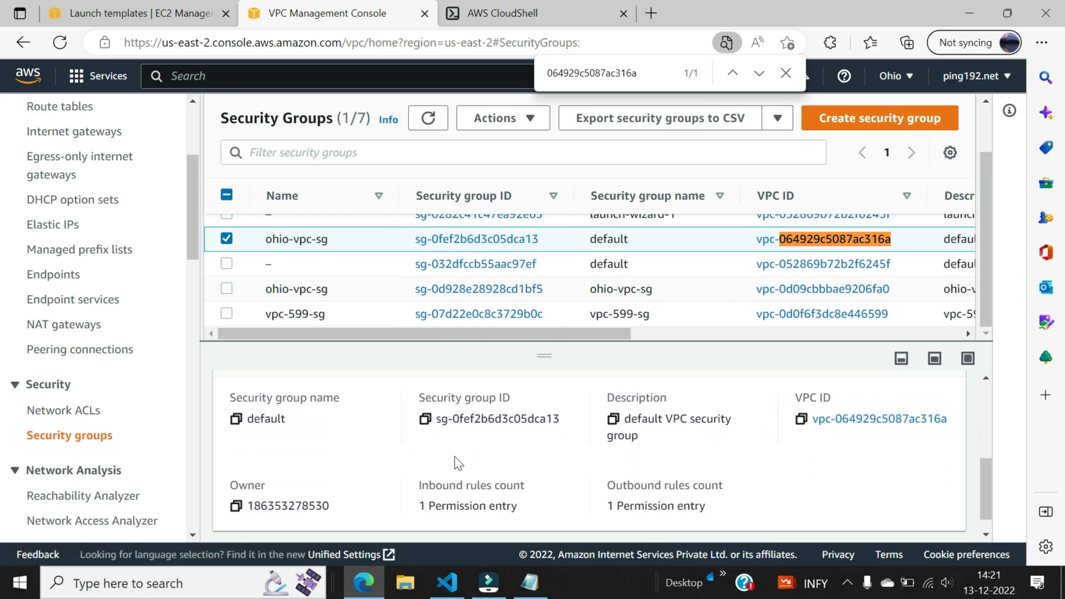
pyautogui.click(424, 421)
pyautogui.click(530, 583)
pyautogui.click(536, 166)
pyautogui.press('Return')
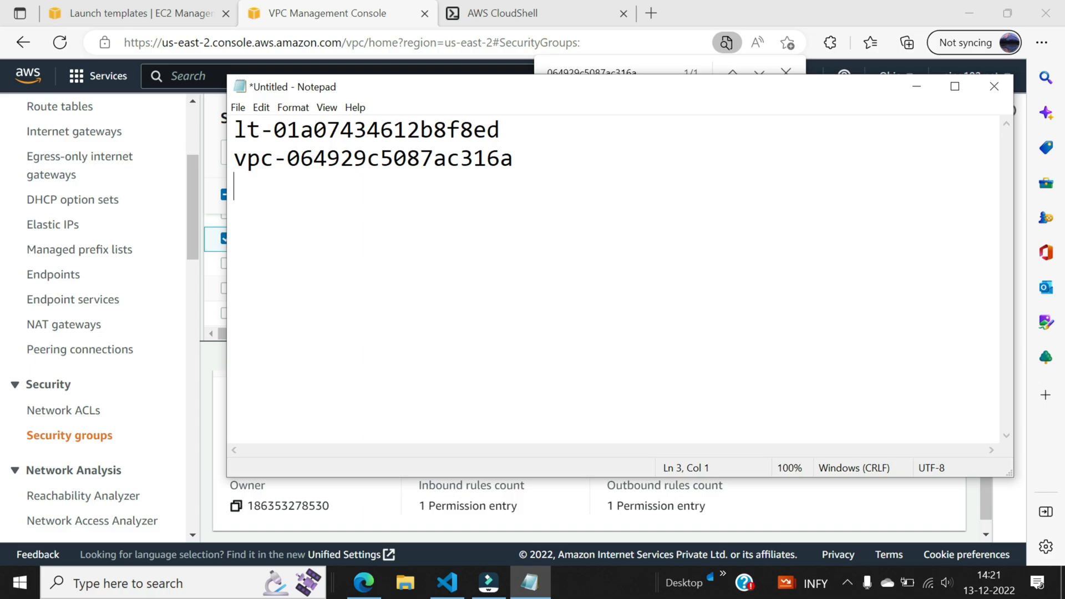
pyautogui.hotkey('ctrl', 'v')
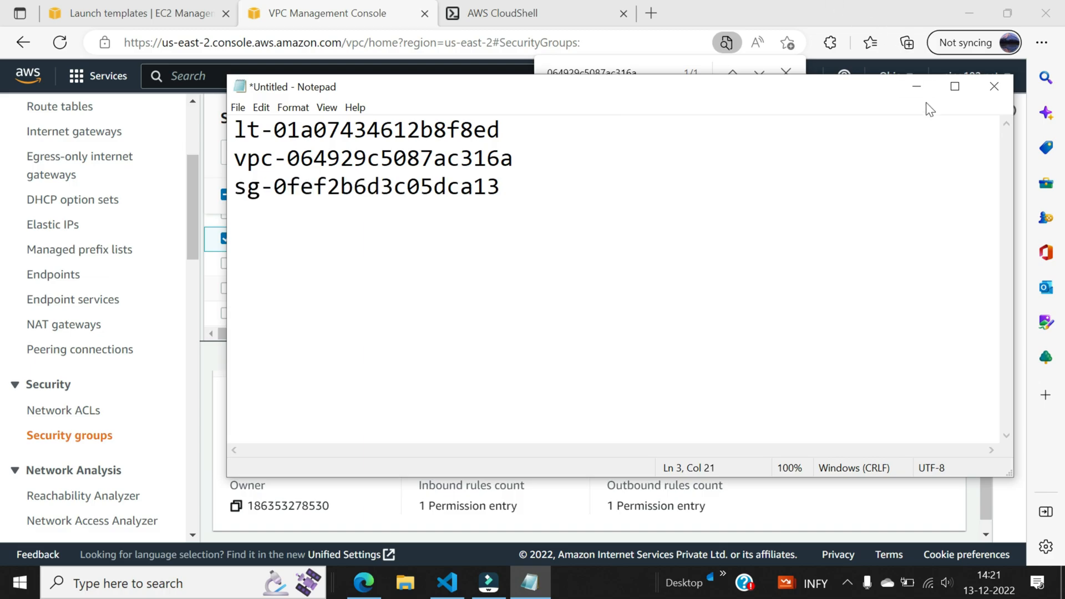
pyautogui.click(920, 86)
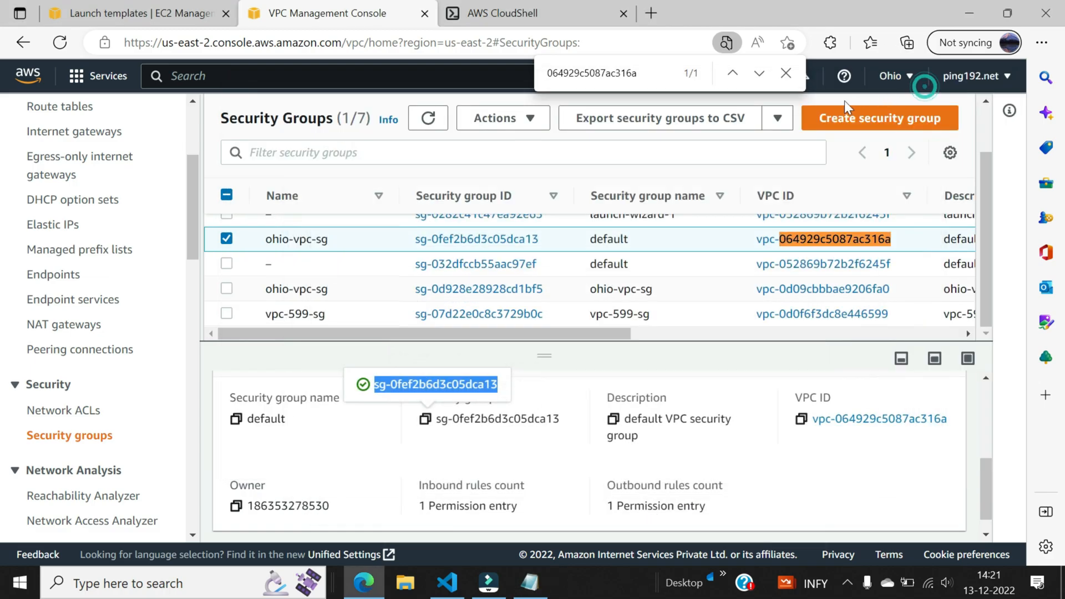
pyautogui.click(792, 69)
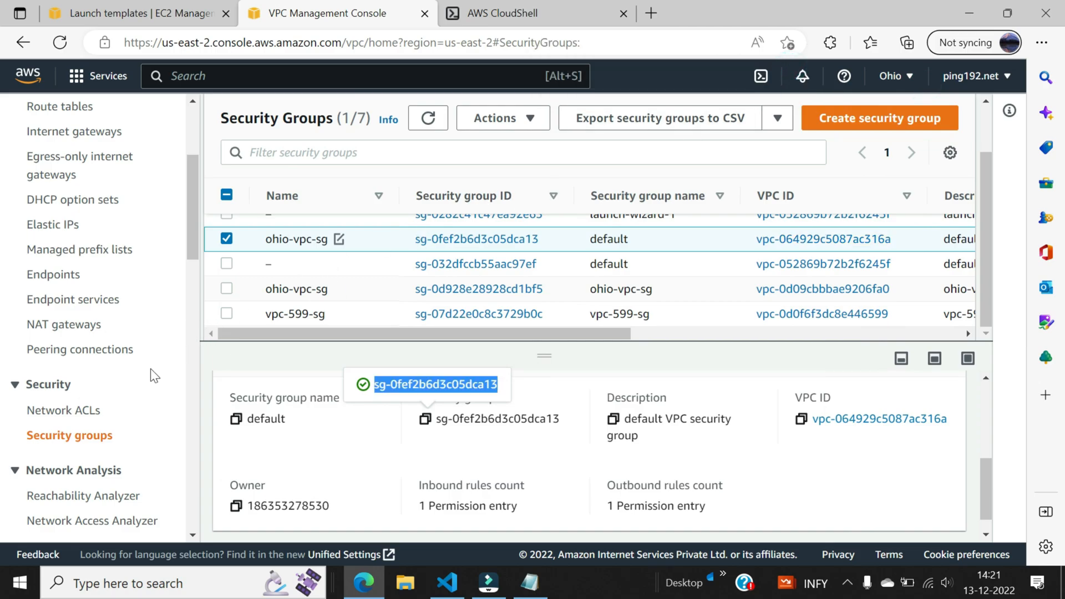
# Open the subnets list and start creating a subnet in the ohio-vpc VPC.
pyautogui.scroll(5, 151, 368)
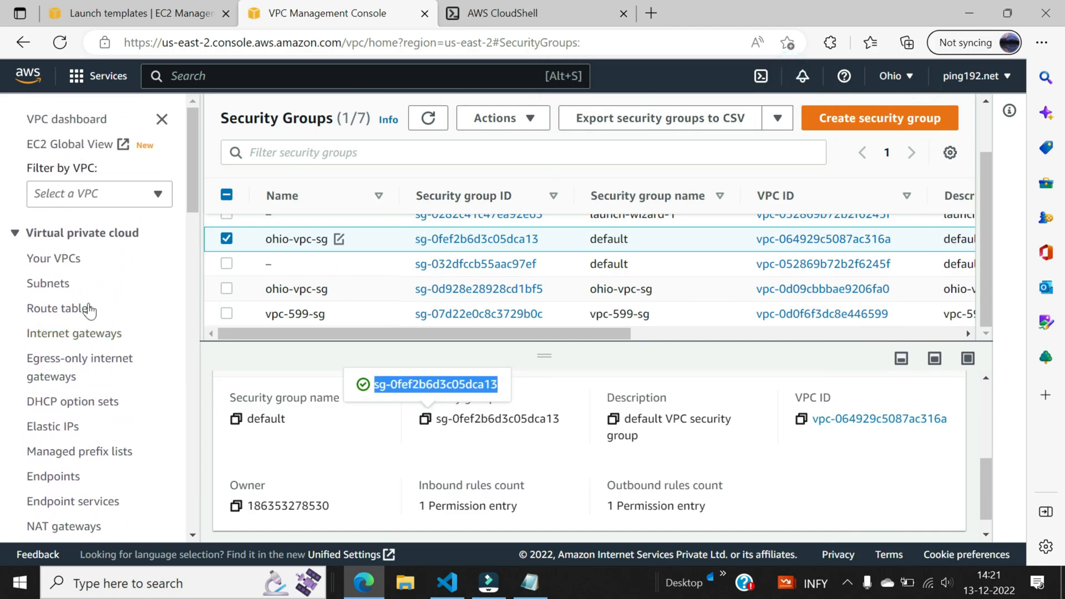
pyautogui.click(53, 285)
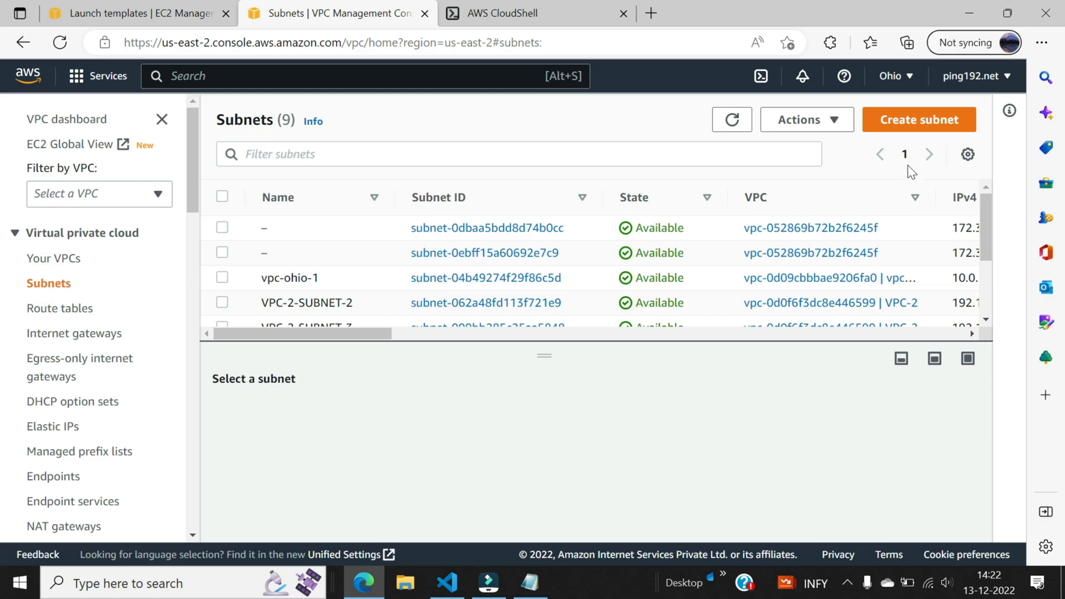
pyautogui.click(919, 121)
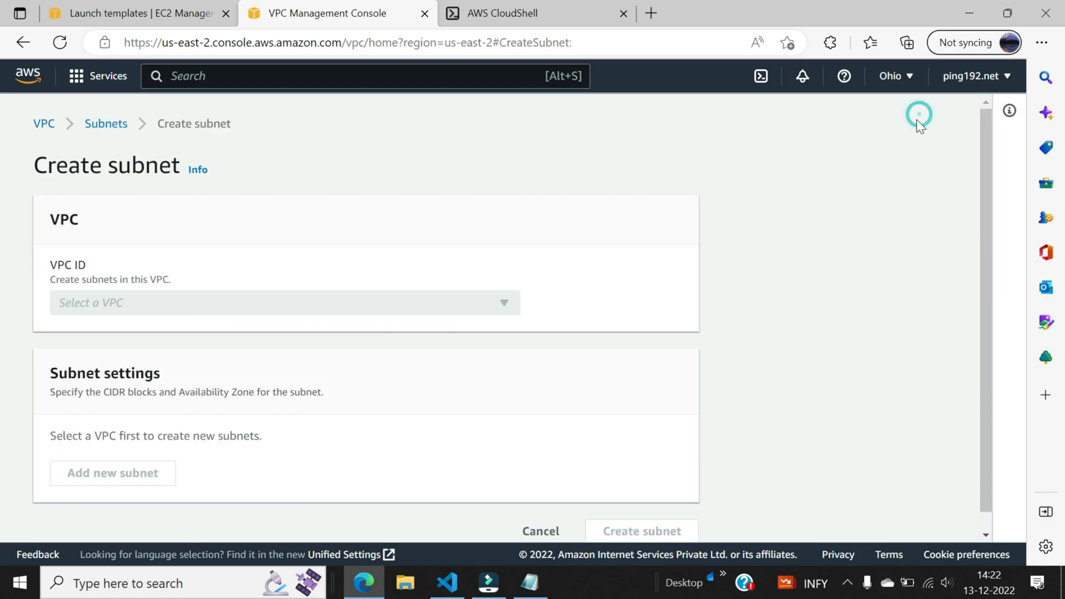
pyautogui.click(318, 299)
pyautogui.click(296, 368)
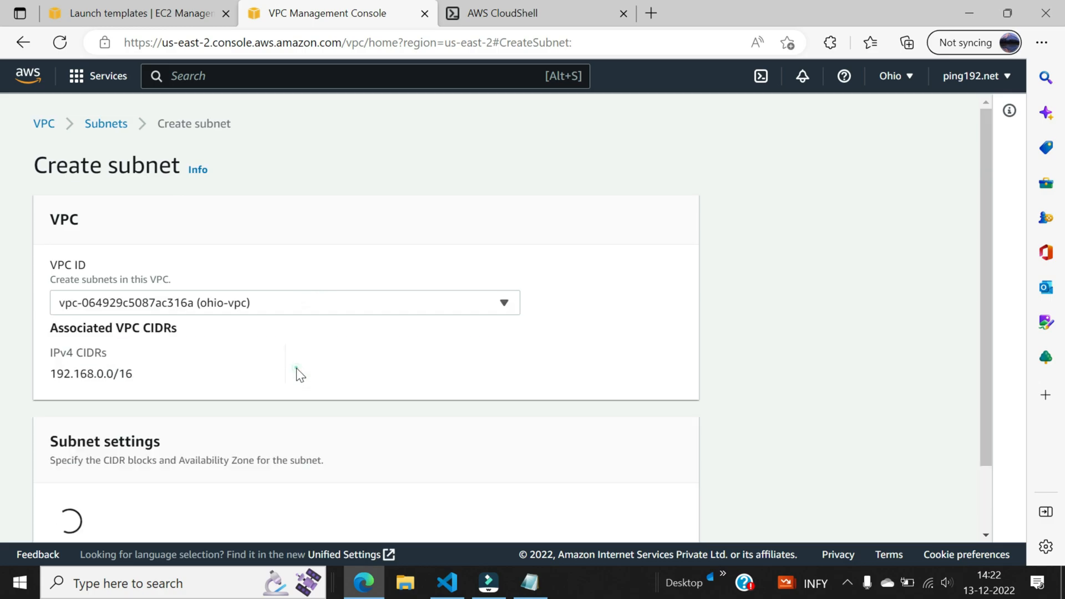
# Name the subnet ohio-vpc-subnet-1 and place it in availability zone US East (Ohio) / us-east-2a.
pyautogui.scroll(-5, 355, 428)
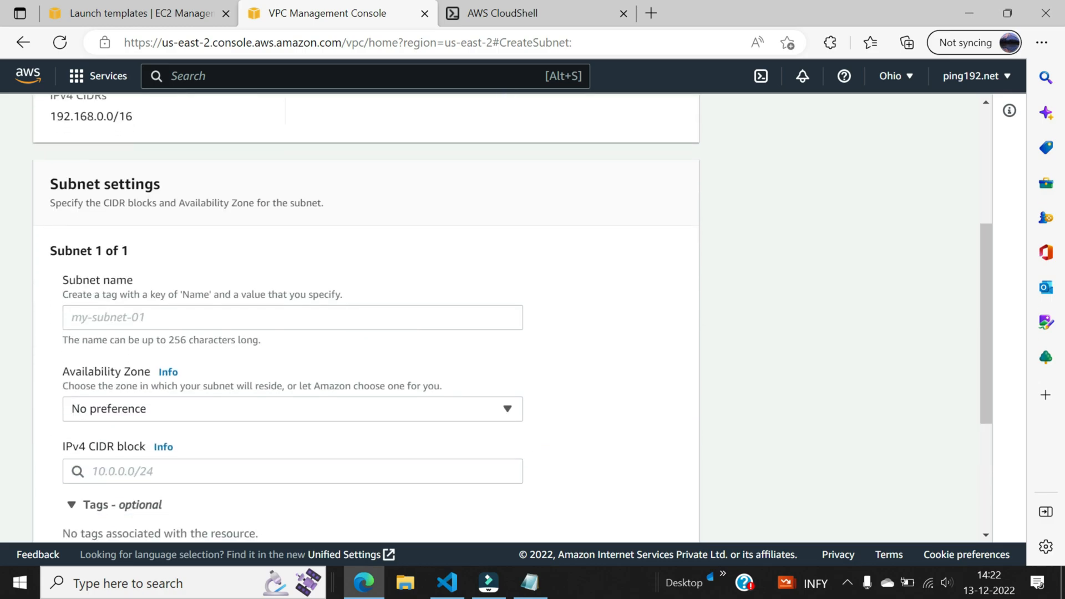
pyautogui.click(222, 306)
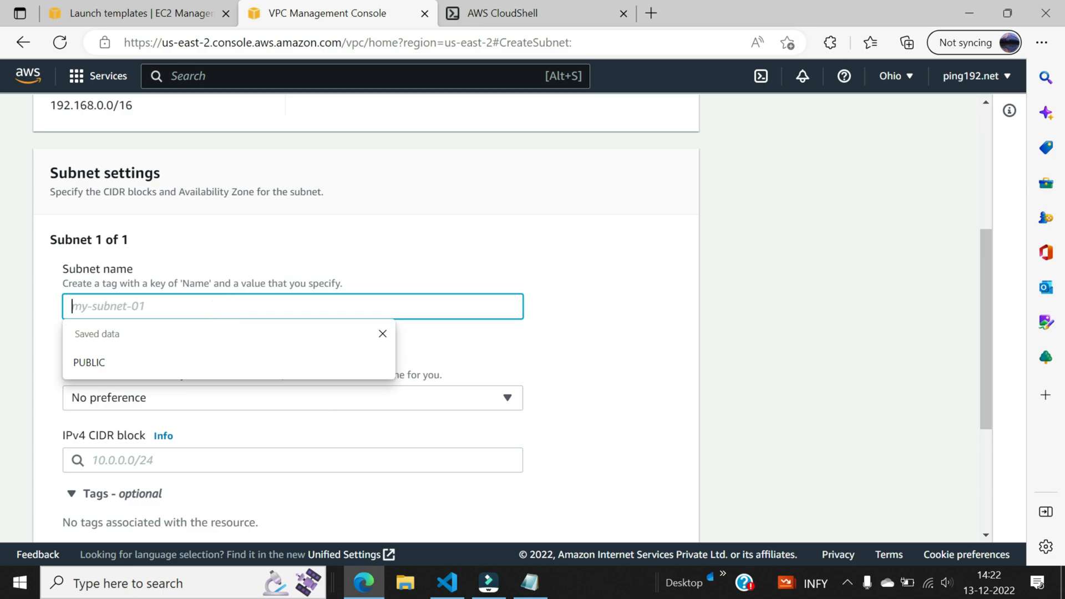
pyautogui.write('ohio-vpc')
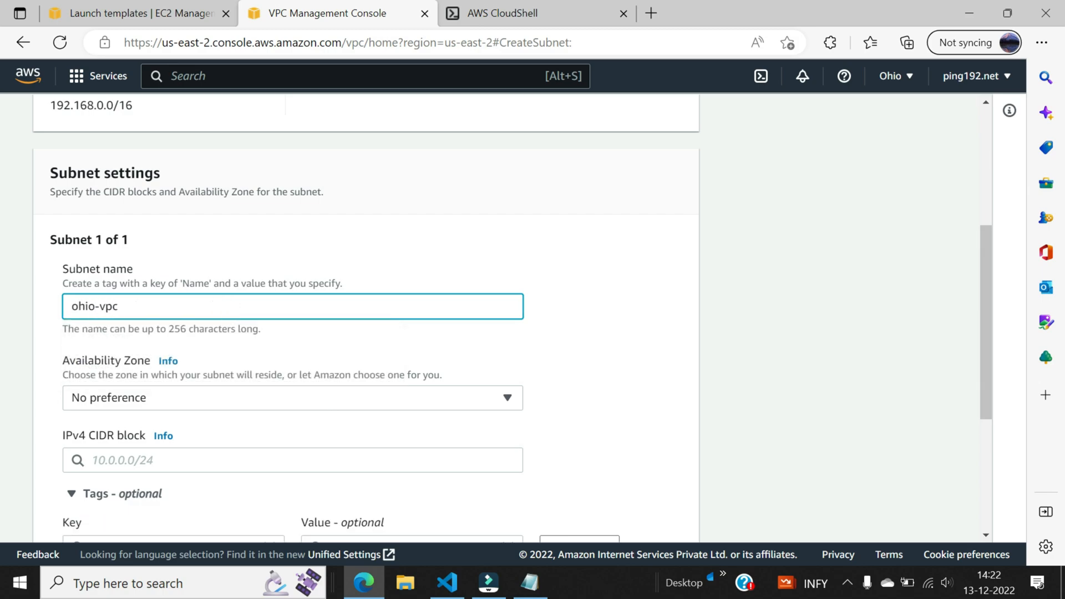
pyautogui.write('-subnet-1')
pyautogui.click(264, 400)
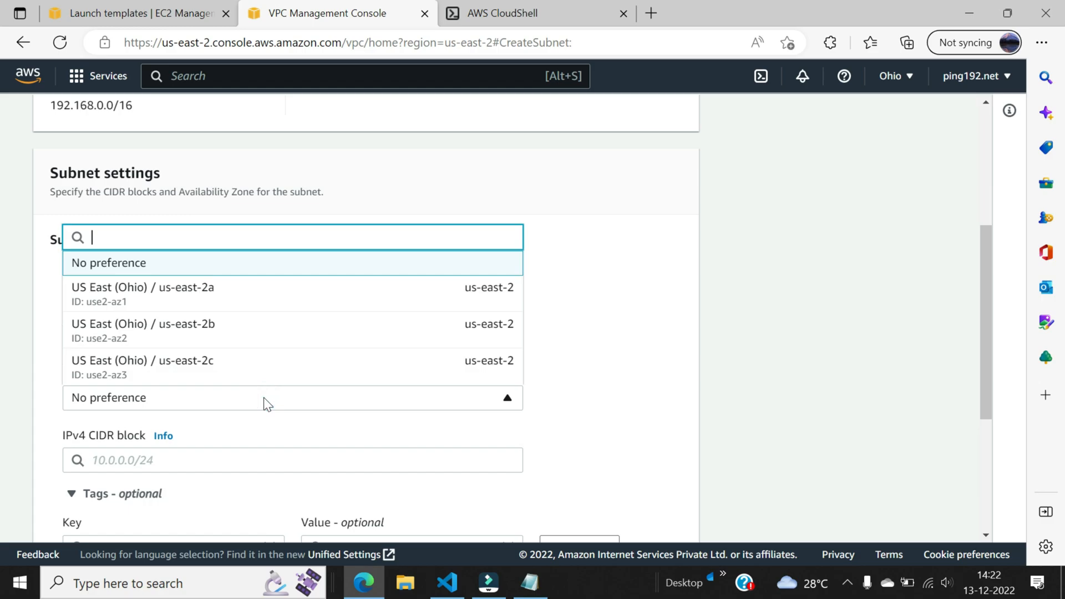
pyautogui.click(266, 300)
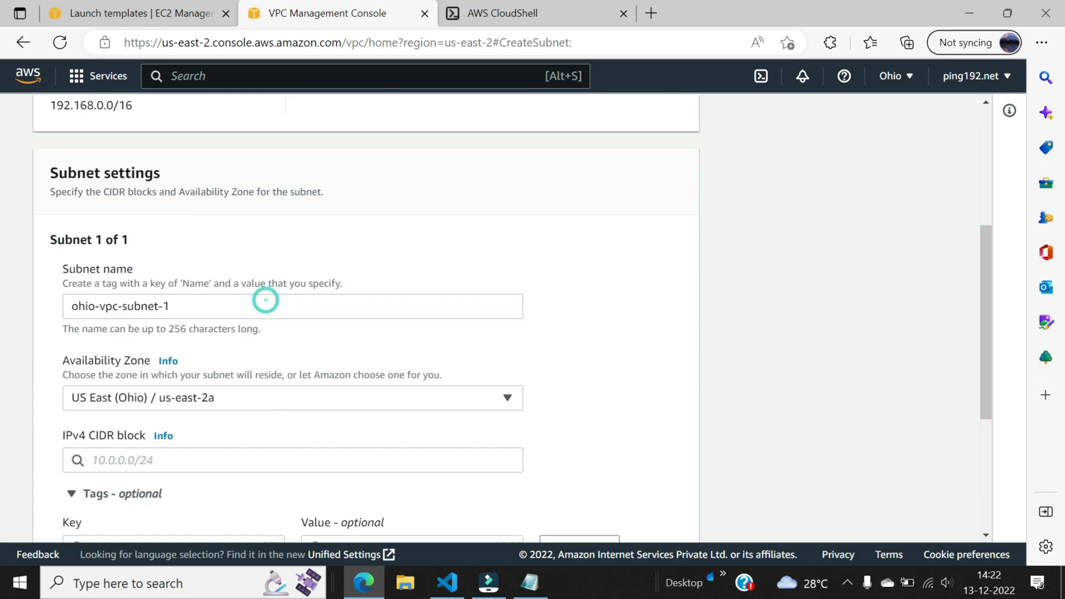
# Set the subnet's IPv4 CIDR block to 192.168.1.0/24.
pyautogui.scroll(-1, 500, 427)
pyautogui.click(389, 392)
pyautogui.write('192.1')
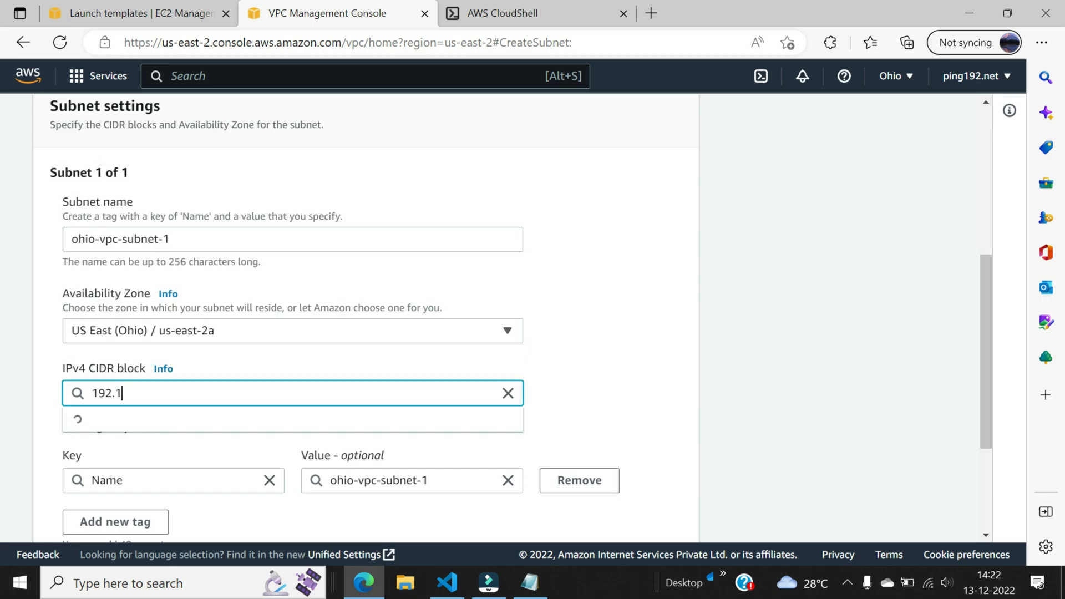
pyautogui.write('68.1.0/24')
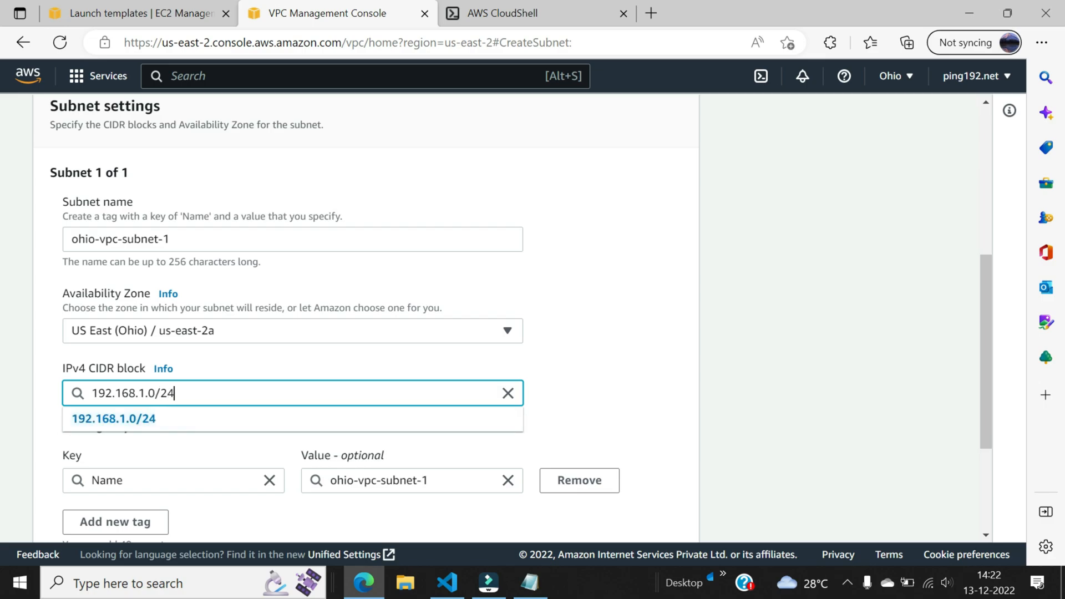
pyautogui.click(754, 328)
# Copy the subnet name ohio-vpc-subnet-1 for reuse and create the subnet.
pyautogui.moveTo(171, 239); pyautogui.dragTo(68, 240)
pyautogui.hotkey('ctrl', 'c')
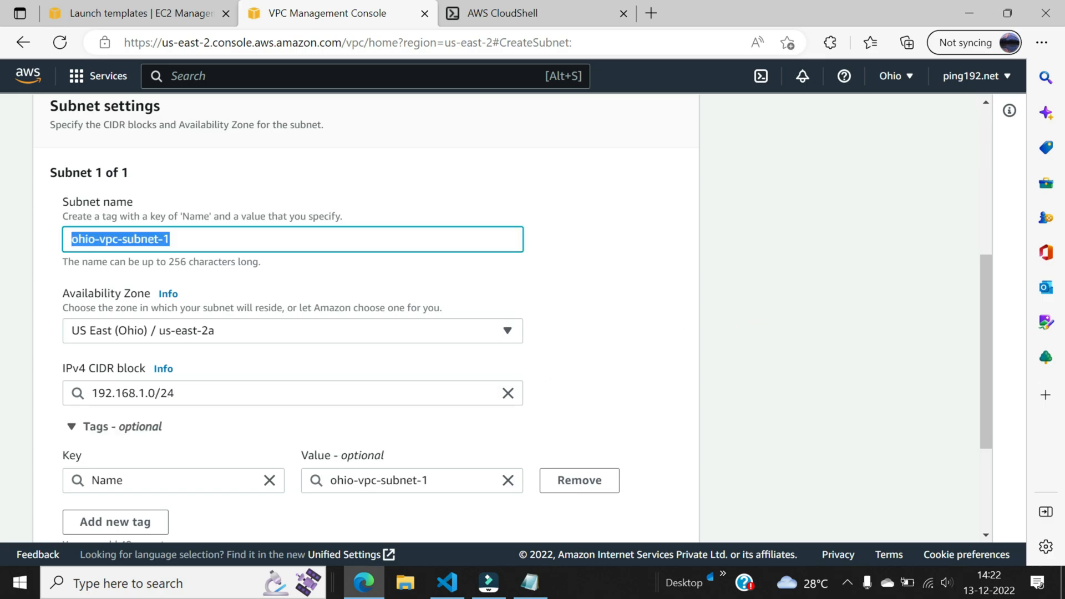
pyautogui.click(729, 270)
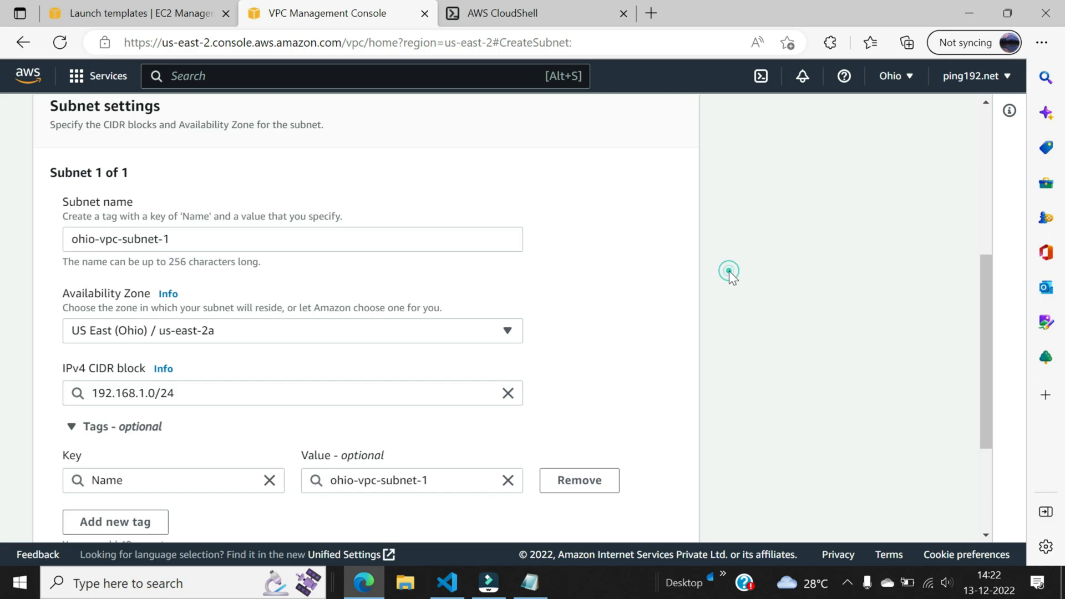
pyautogui.scroll(-3, 729, 271)
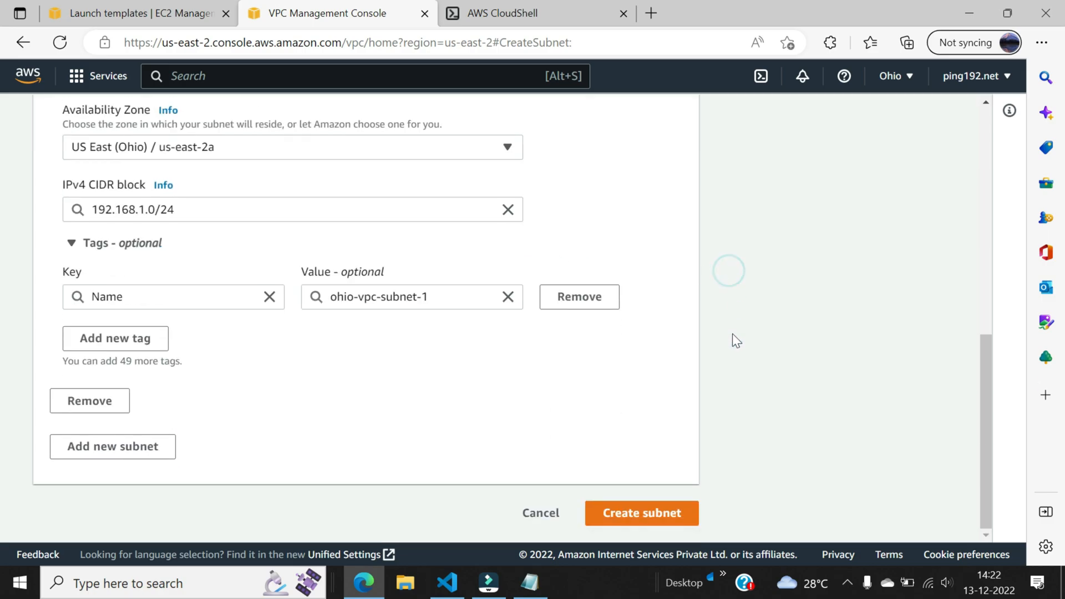
pyautogui.click(644, 515)
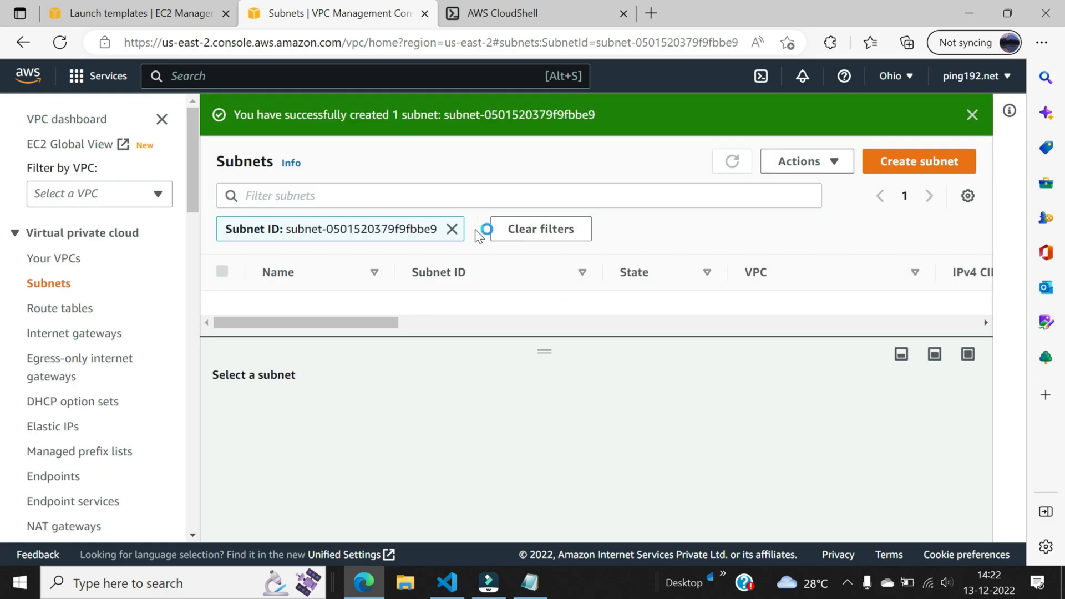
# Remove the subnet ID filter from the list and start creating another subnet in ohio-vpc.
pyautogui.click(452, 229)
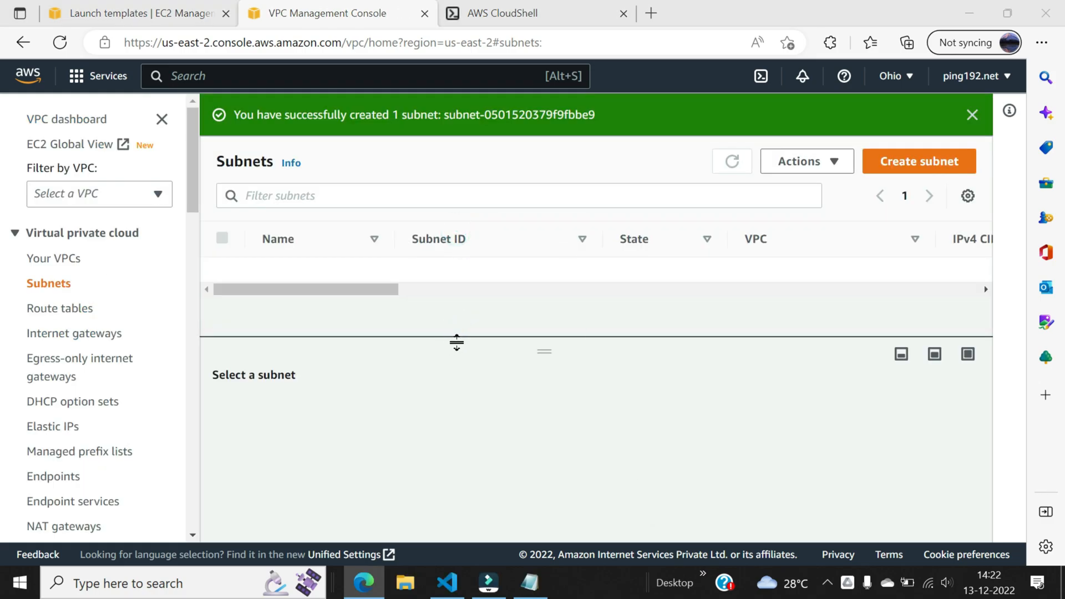
pyautogui.click(936, 163)
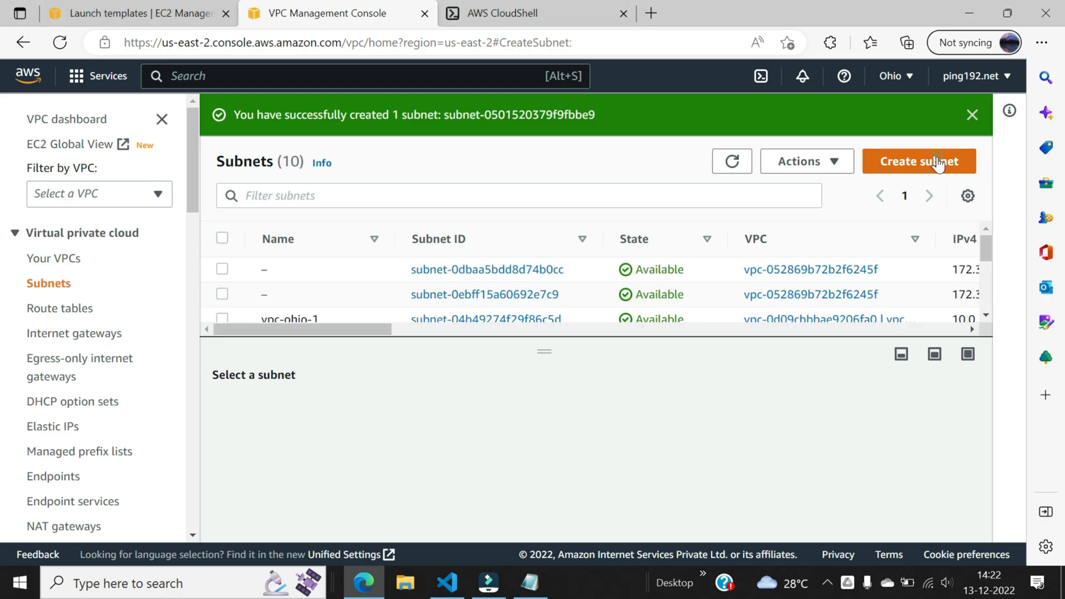
pyautogui.click(390, 296)
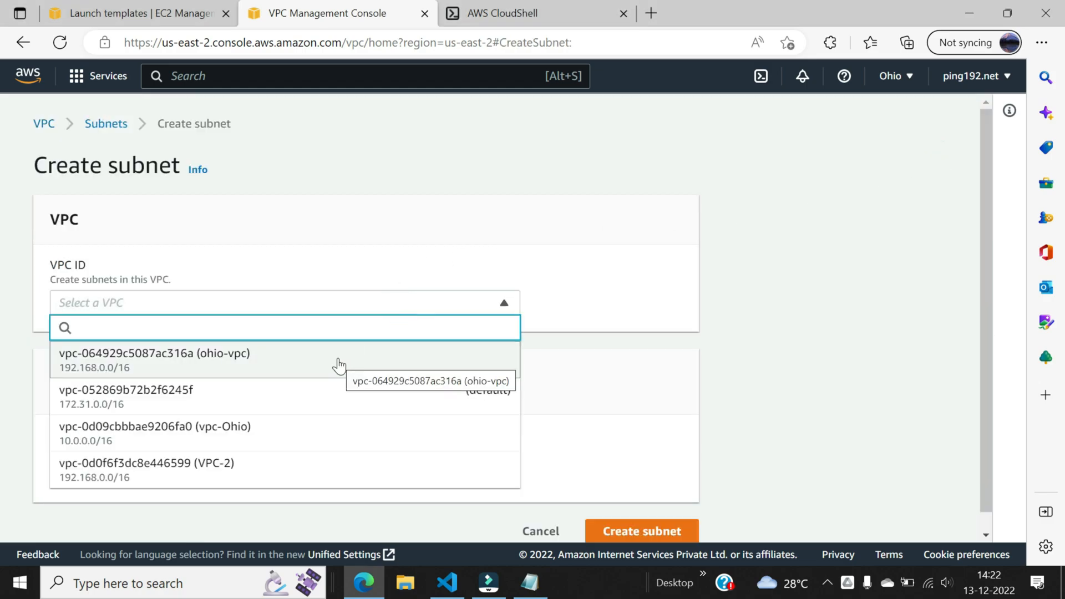
pyautogui.click(338, 360)
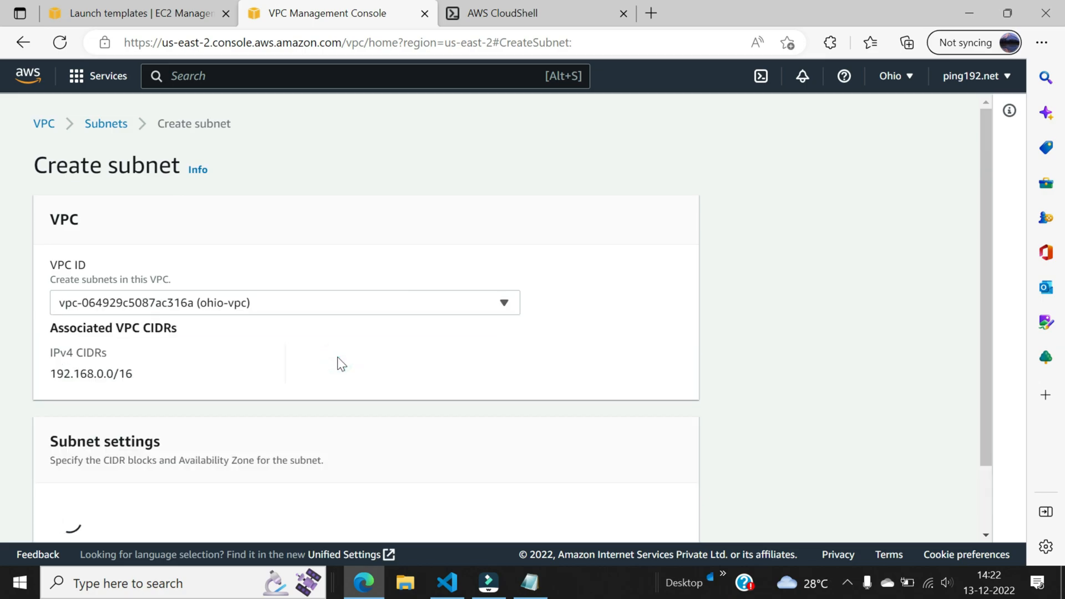
# Name the new subnet ohio-vpc-subnet-2 and place it in availability zone US East (Ohio) / us-east-2b.
pyautogui.scroll(-5, 338, 358)
pyautogui.click(209, 306)
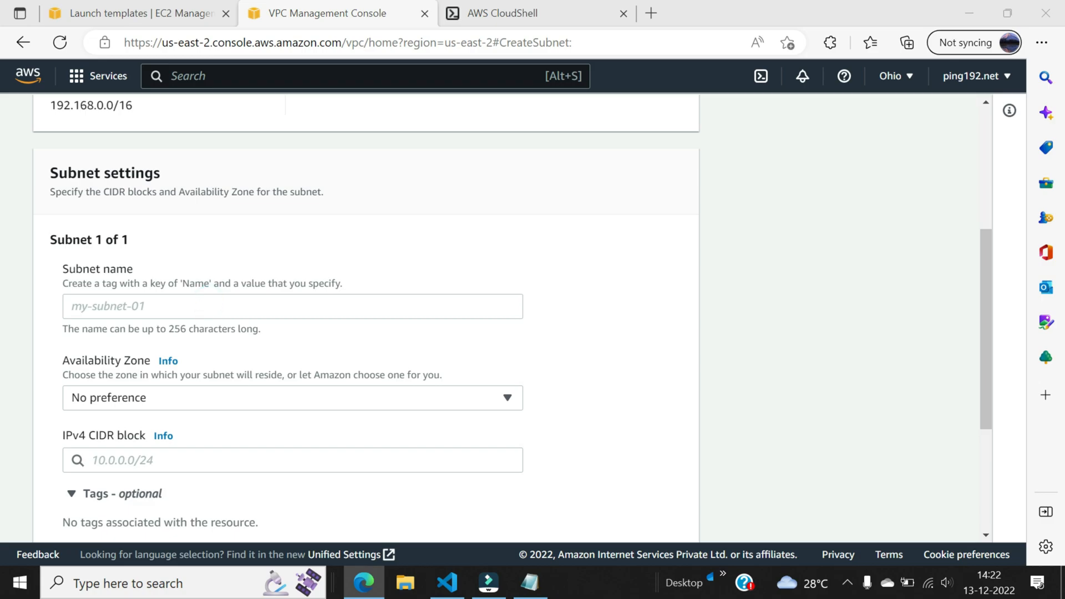
pyautogui.click(209, 302)
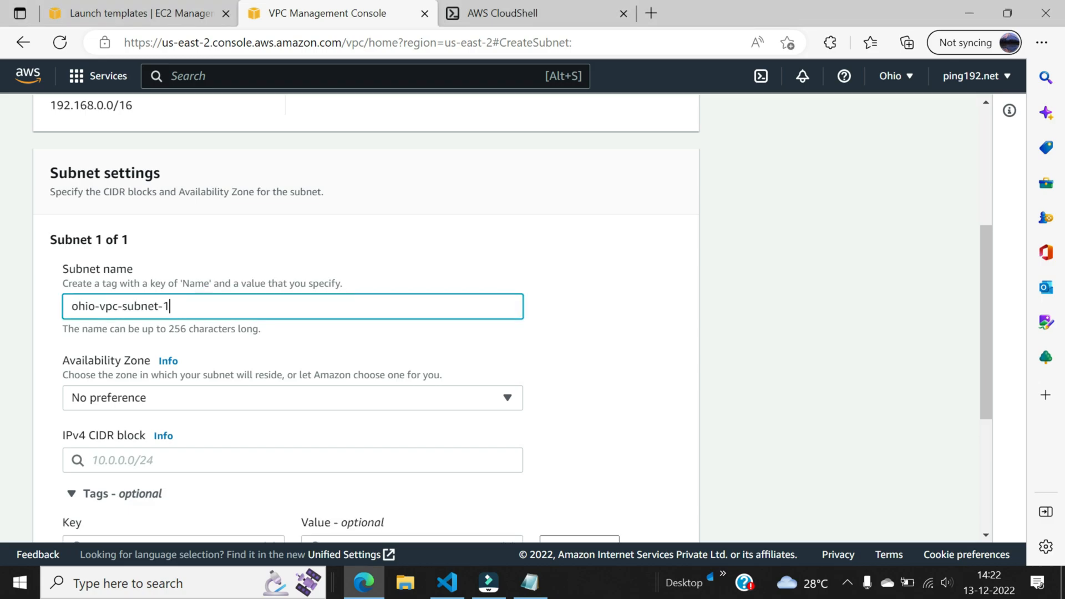
pyautogui.press('BackSpace')
pyautogui.write('2')
pyautogui.scroll(-2, 219, 251)
pyautogui.click(212, 265)
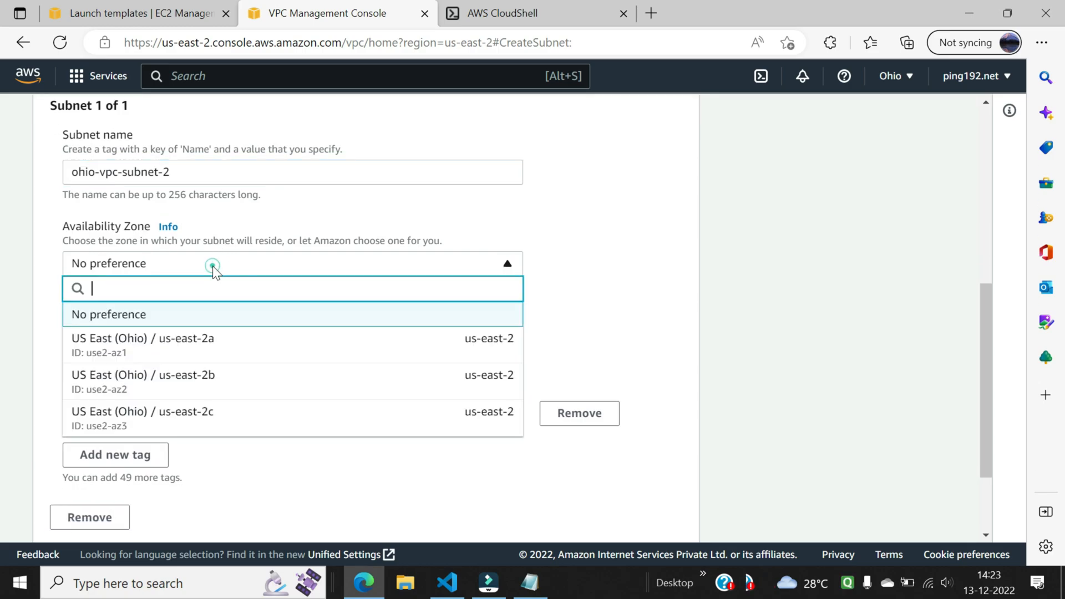
pyautogui.click(208, 383)
# Set the subnet's IPv4 CIDR block to 192.168.2.0/24 and create the subnet.
pyautogui.click(195, 328)
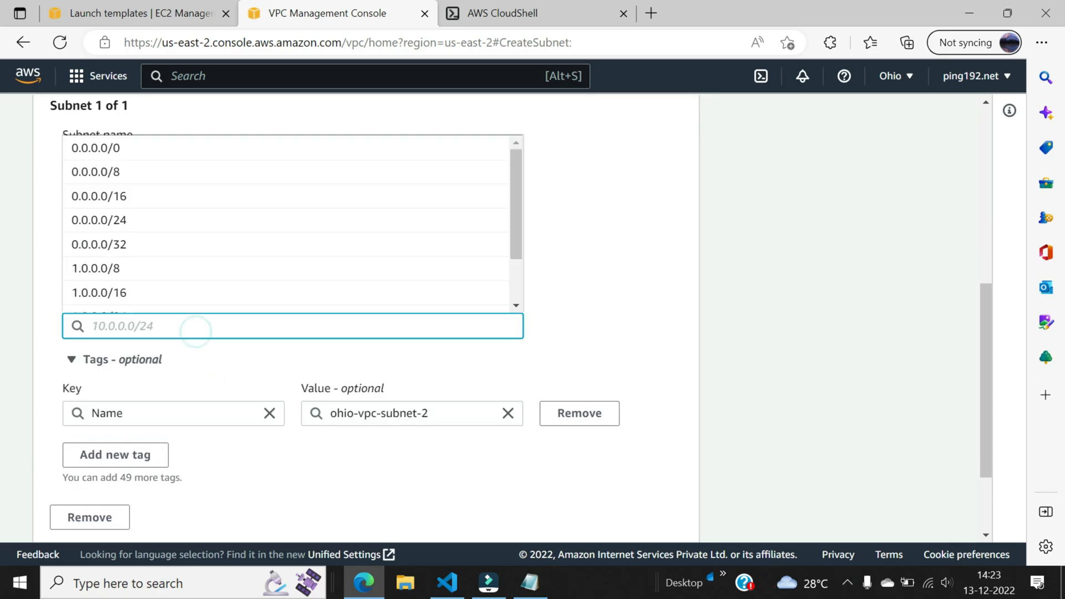
pyautogui.write('192.16')
pyautogui.write('8.1')
pyautogui.press('BackSpace')
pyautogui.write('2.0/24')
pyautogui.click(774, 294)
pyautogui.scroll(-2, 775, 302)
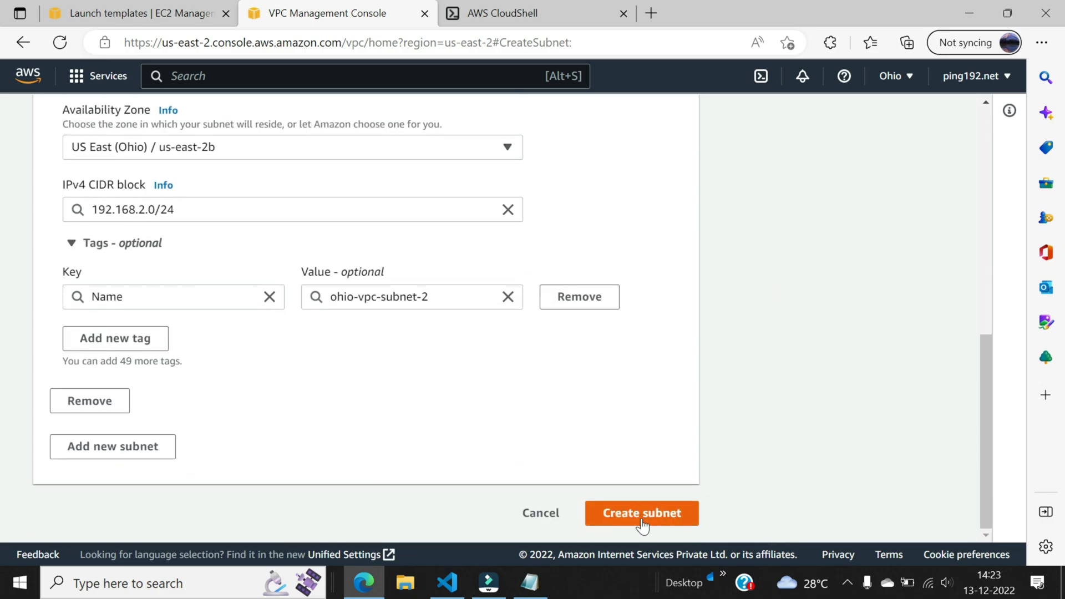
pyautogui.click(643, 514)
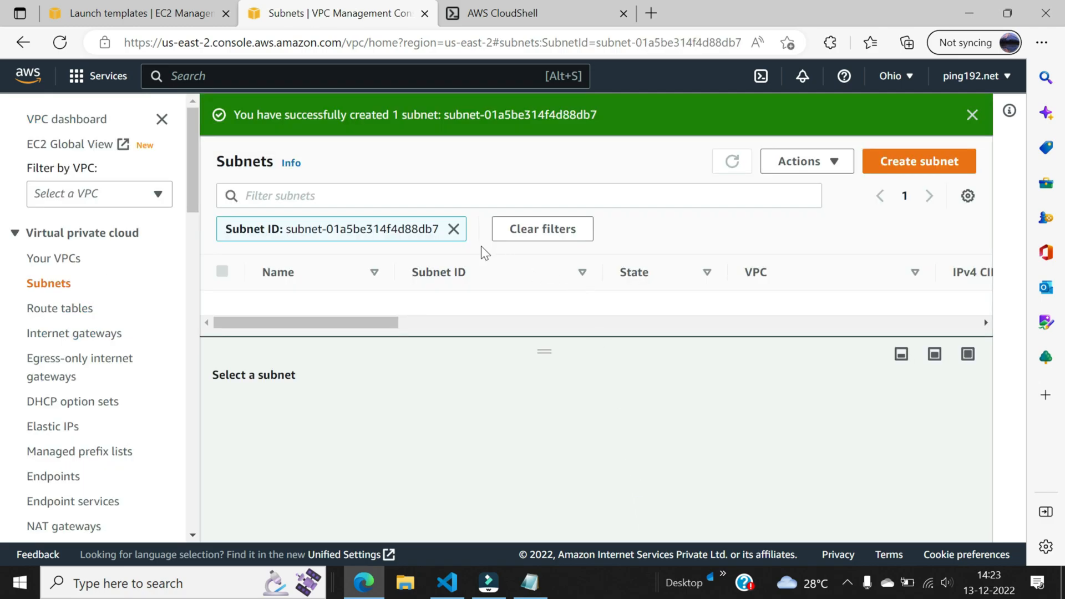
# Remove the subnet ID filter and start creating a third subnet in ohio-vpc.
pyautogui.click(454, 229)
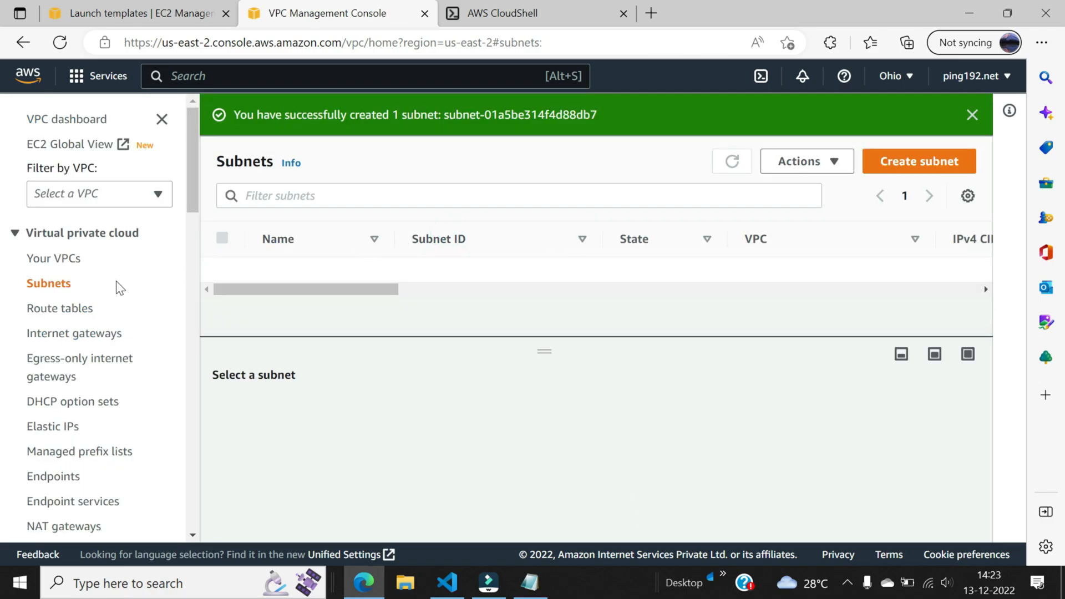
pyautogui.click(900, 162)
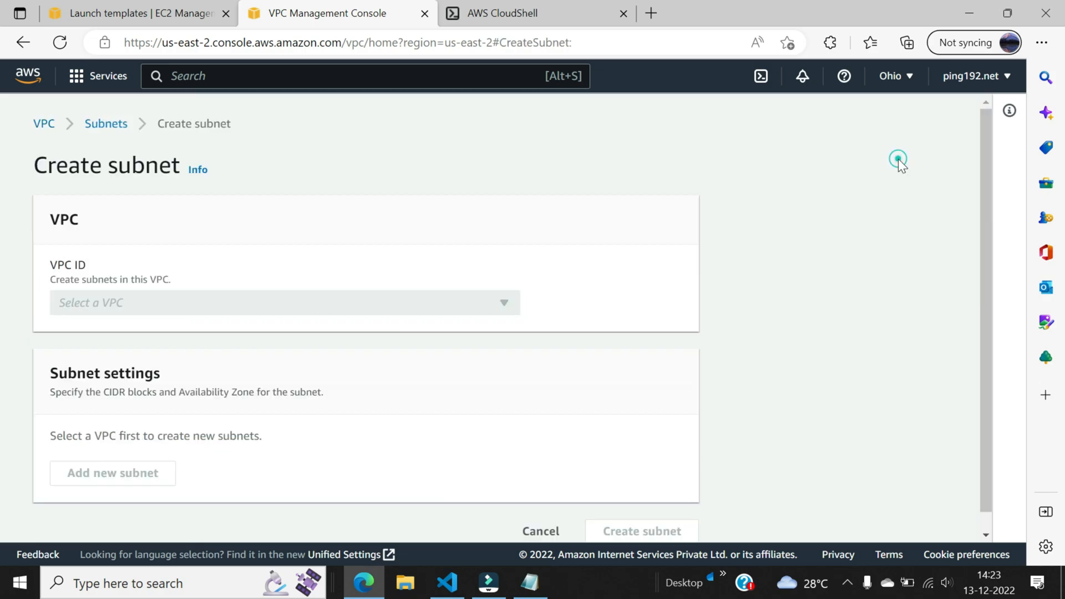
pyautogui.click(314, 301)
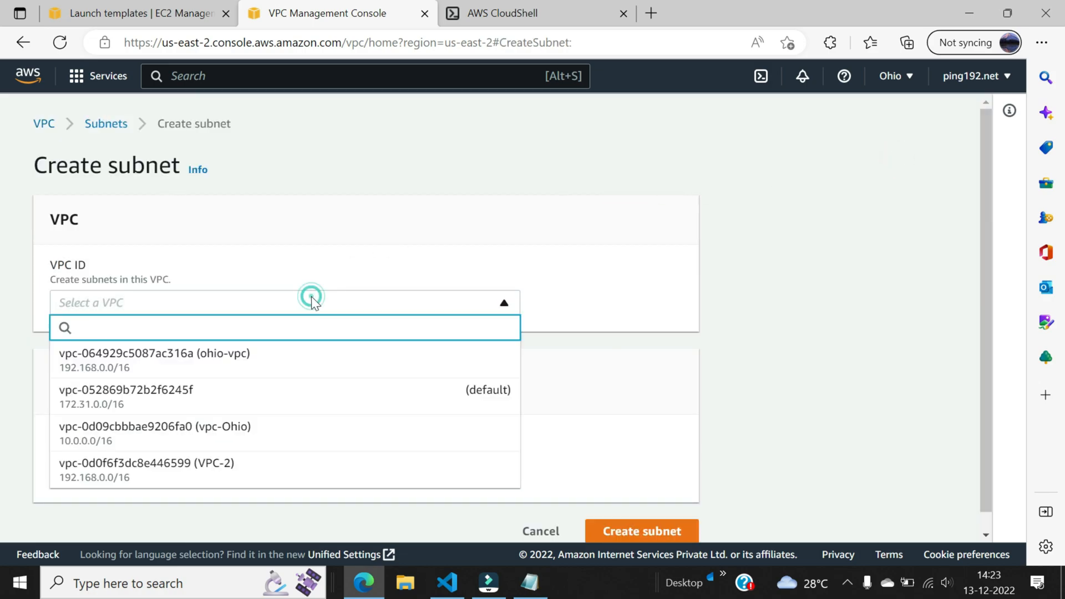
pyautogui.click(305, 360)
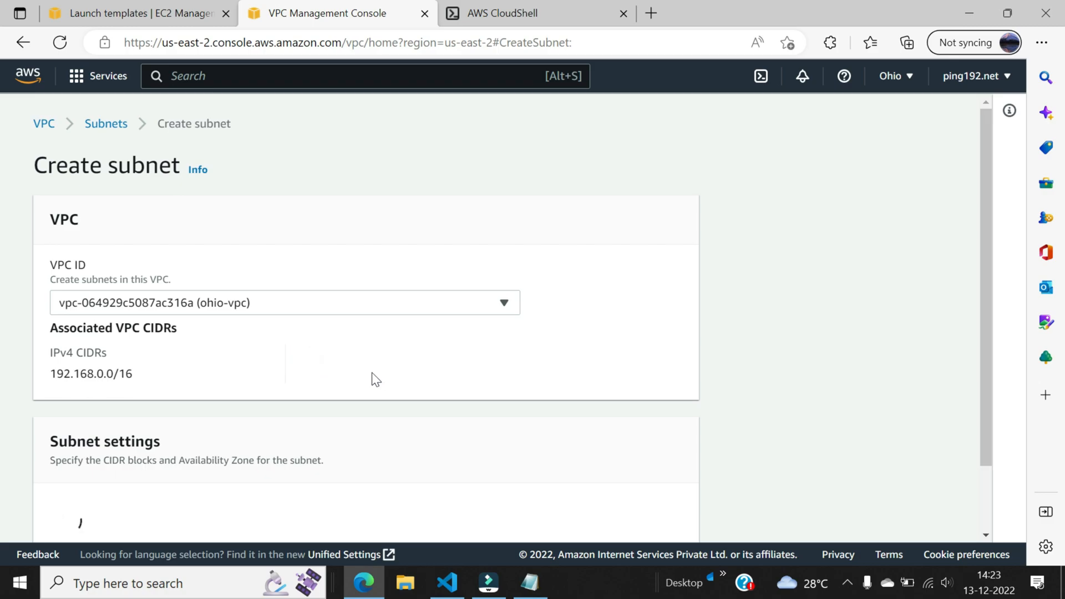
# Name the new subnet ohio-vpc-subnet-3 and place it in availability zone US East (Ohio) / us-east-2c.
pyautogui.scroll(-5, 394, 367)
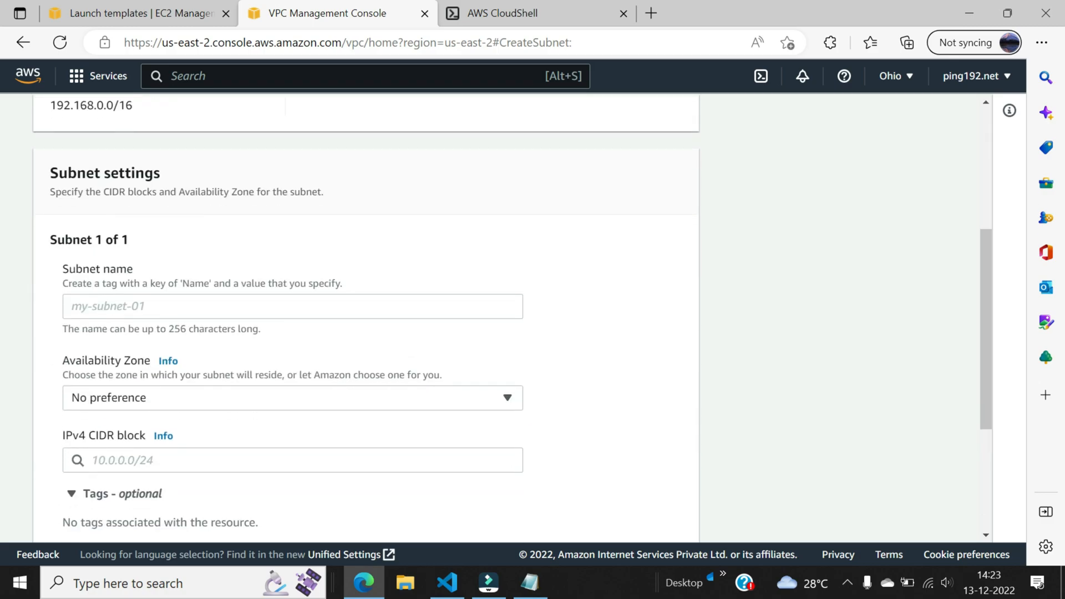
pyautogui.click(237, 304)
pyautogui.hotkey('ctrl', 'v')
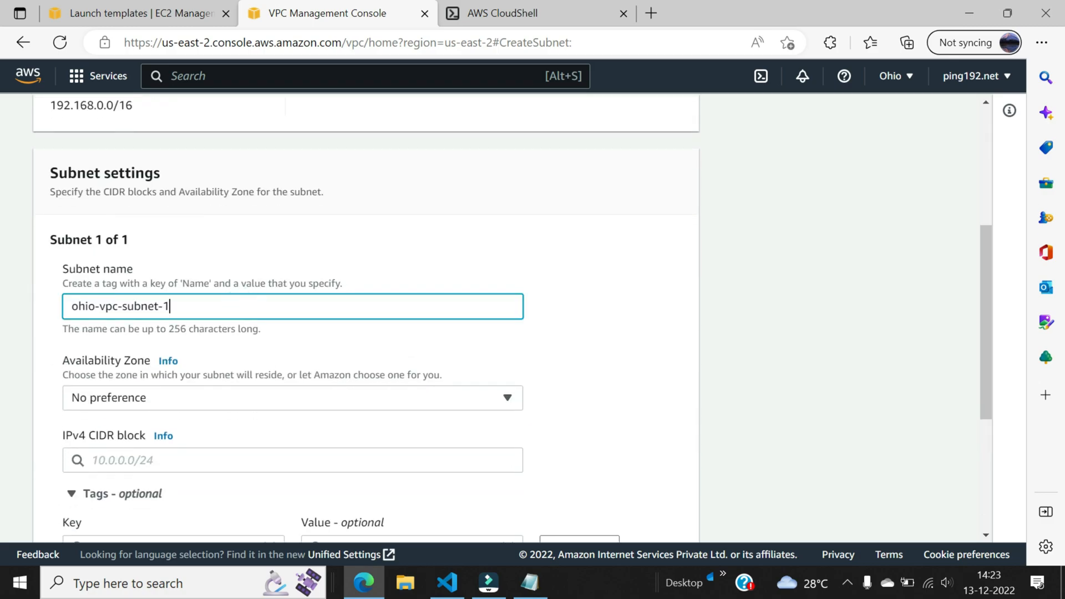
pyautogui.write('3')
pyautogui.click(334, 401)
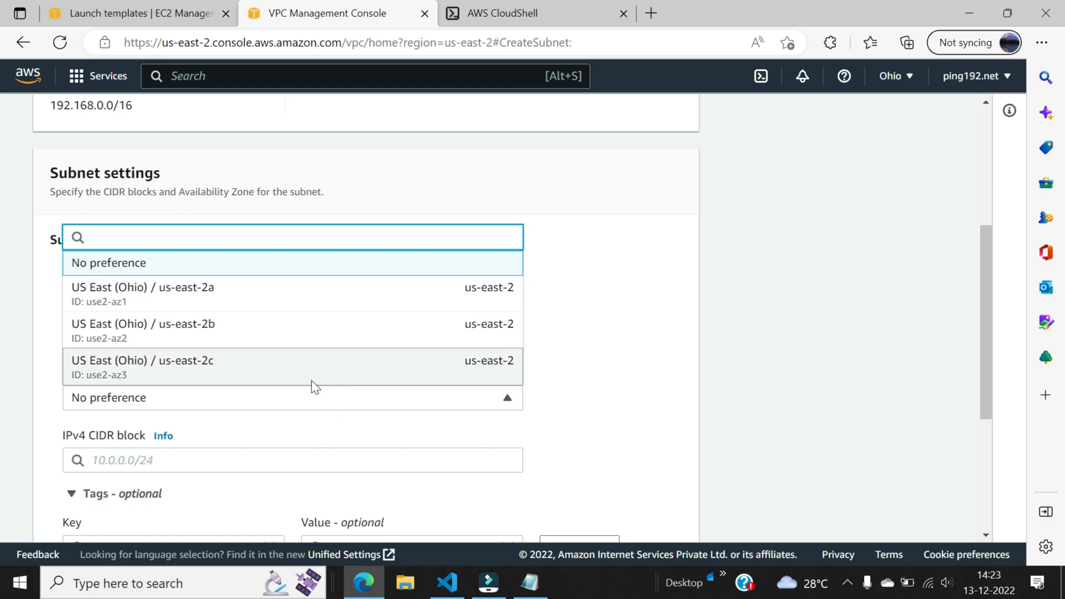
pyautogui.click(310, 383)
# Set the subnet's IPv4 CIDR block to 192.168.3.0/24 and create the subnet.
pyautogui.scroll(-2, 712, 375)
pyautogui.click(311, 327)
pyautogui.write('192.')
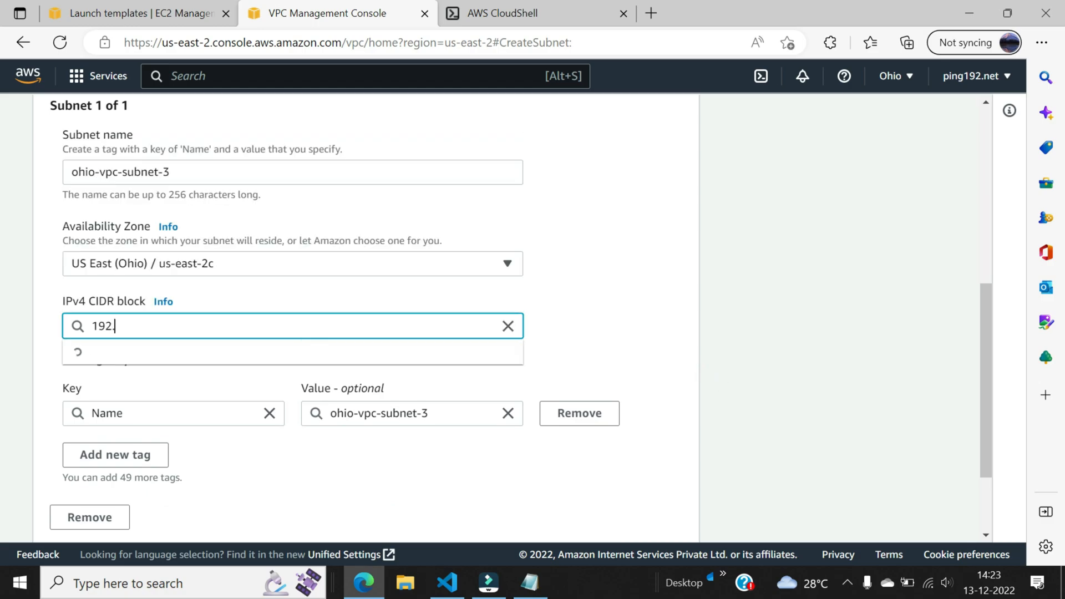
pyautogui.write('168.')
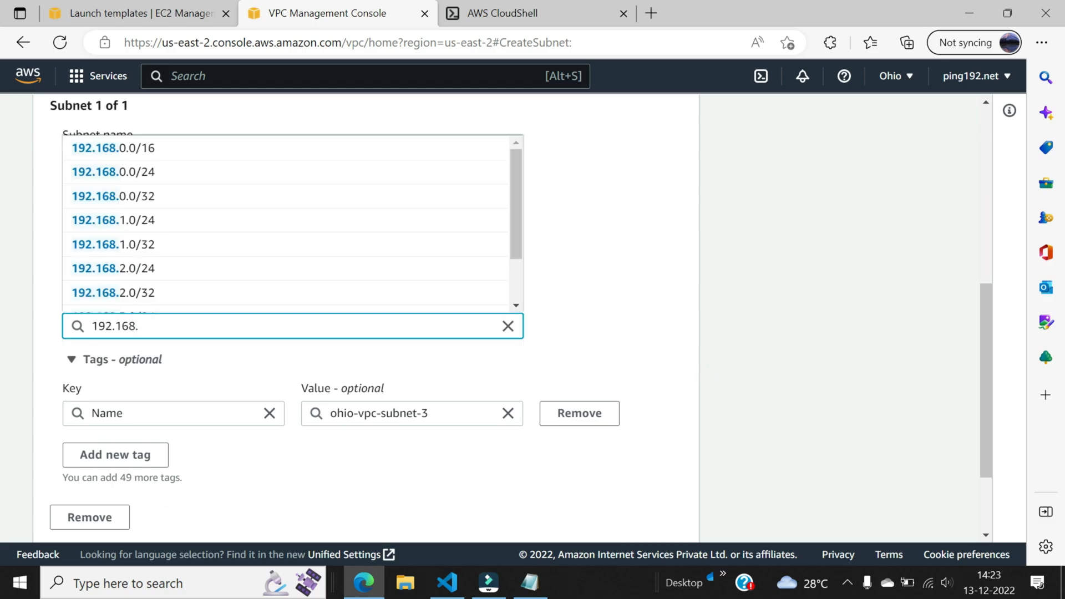
pyautogui.write('3.0/')
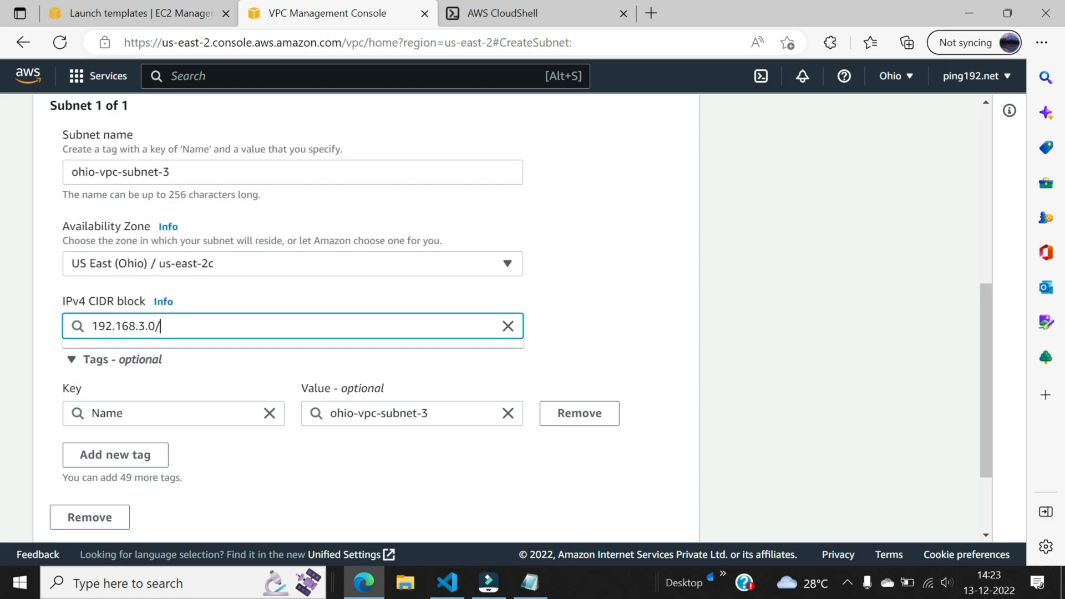
pyautogui.write('24')
pyautogui.click(628, 361)
pyautogui.scroll(-3, 720, 319)
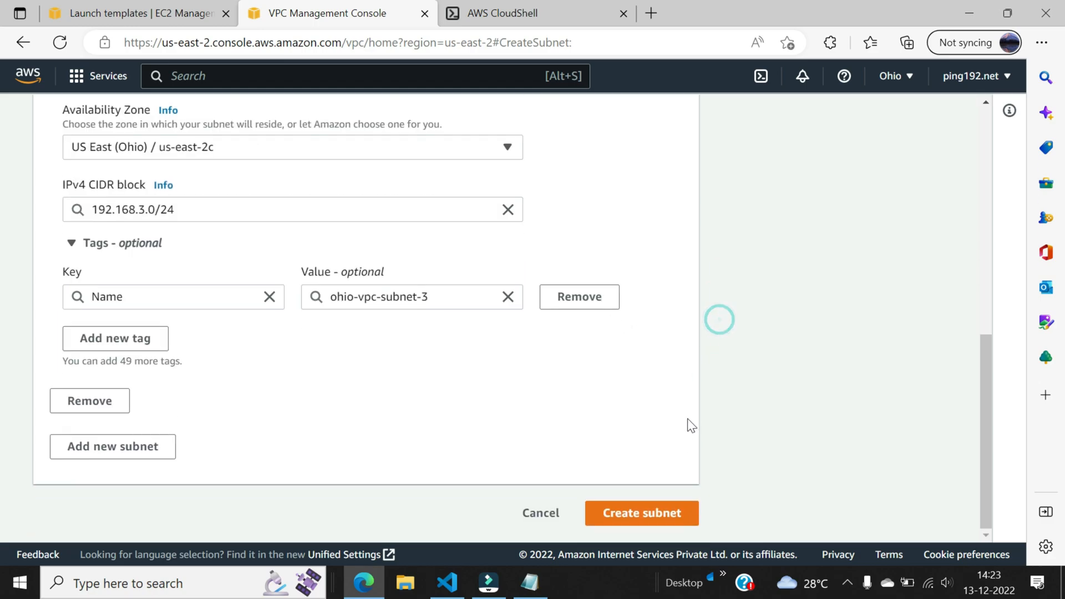
pyautogui.click(637, 510)
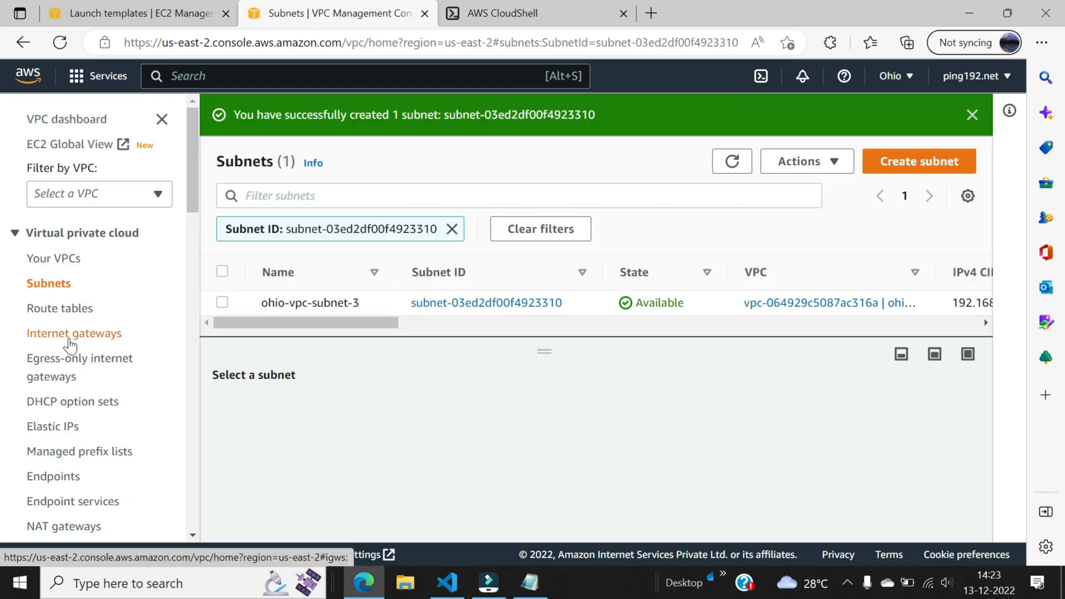
# Create an internet gateway with the name tag ohio-vpc-igw.
pyautogui.click(70, 344)
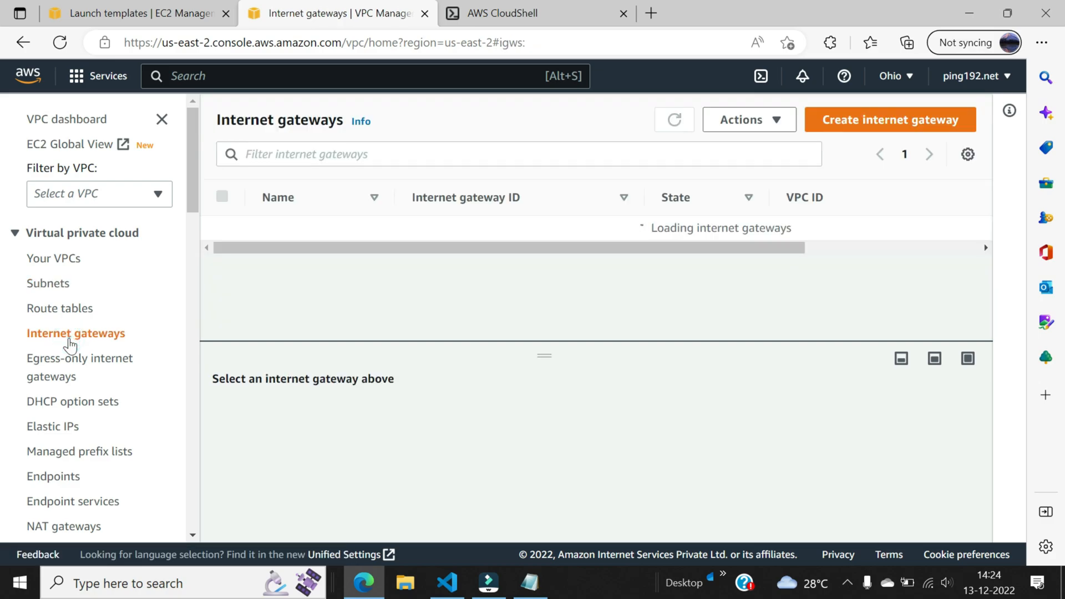
pyautogui.click(840, 131)
pyautogui.click(247, 350)
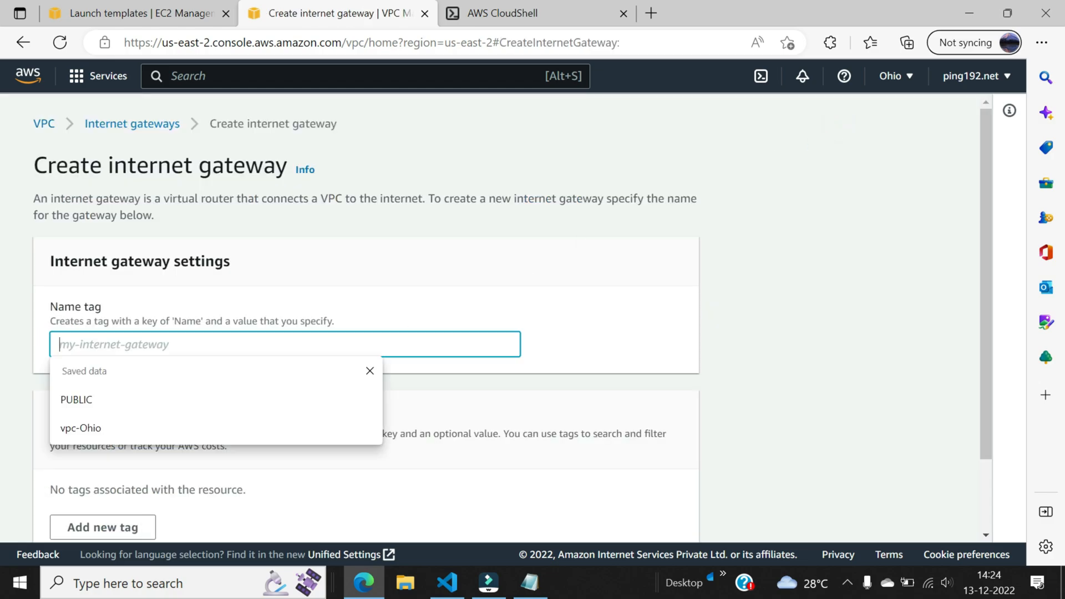
pyautogui.write('ohio')
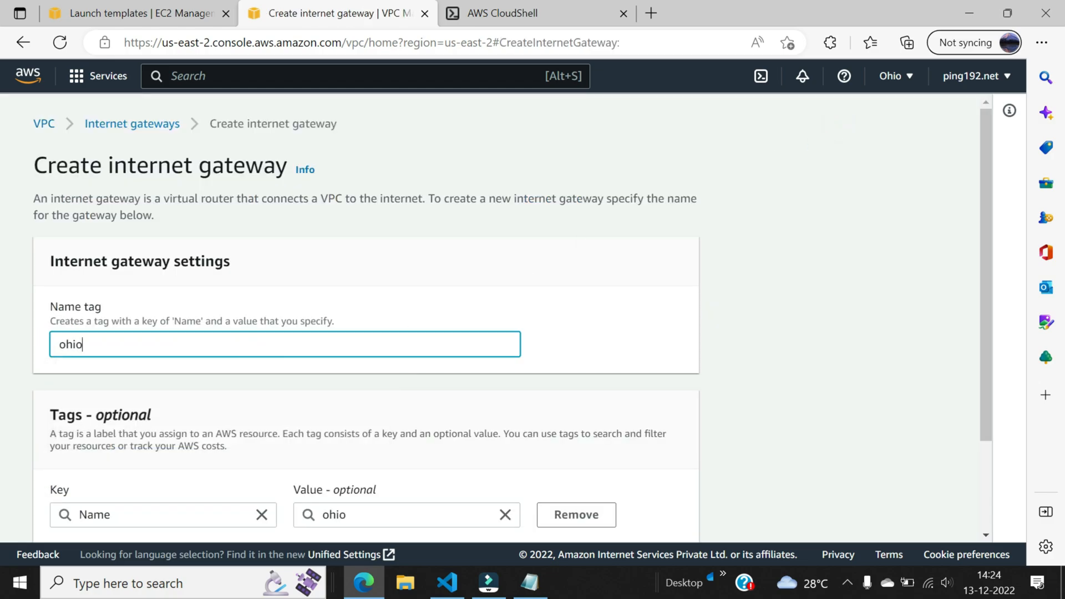
pyautogui.write('-vpc-igw')
pyautogui.scroll(-3, 577, 482)
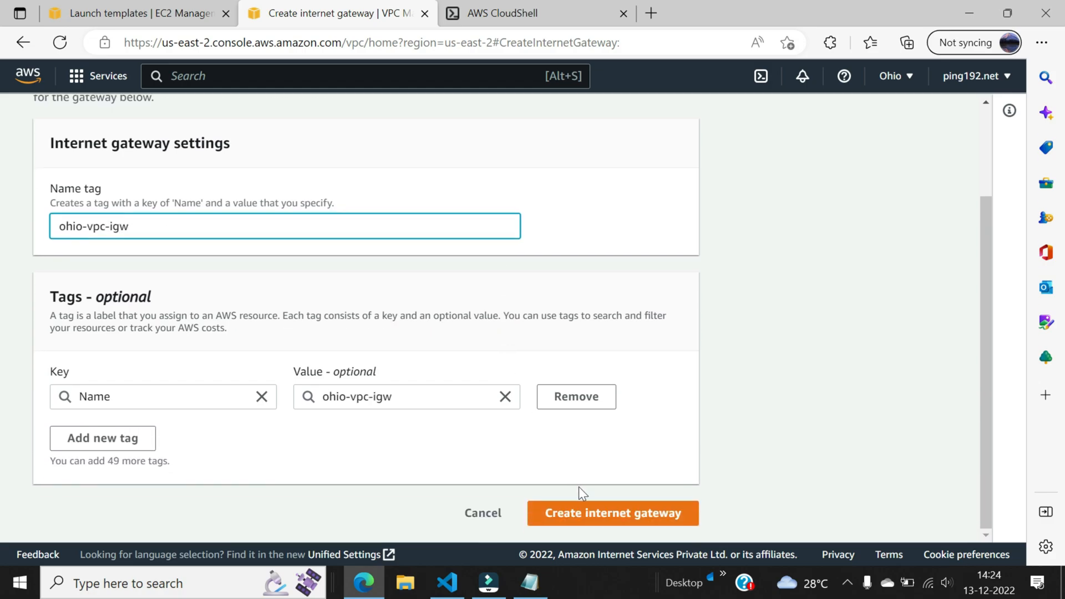
pyautogui.click(595, 512)
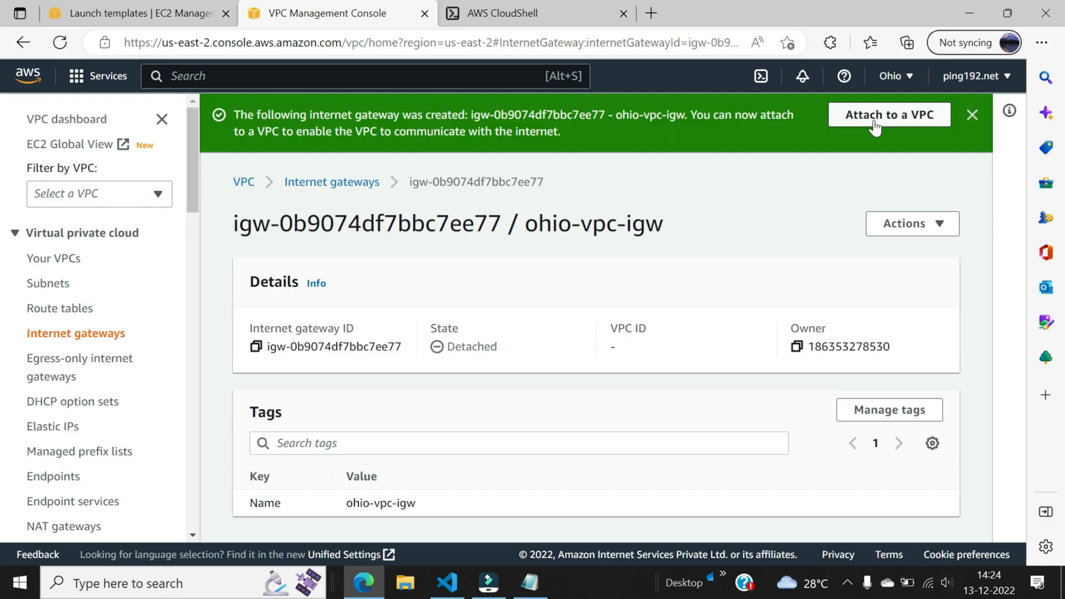
# Attach the internet gateway ohio-vpc-igw to ohio-vpc.
pyautogui.click(875, 124)
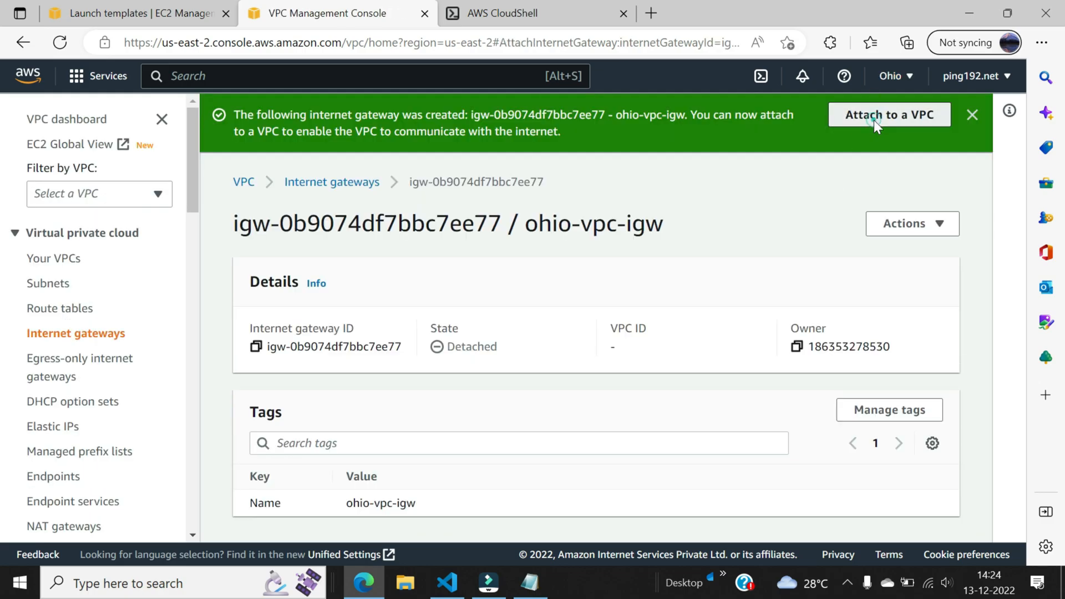
pyautogui.click(419, 320)
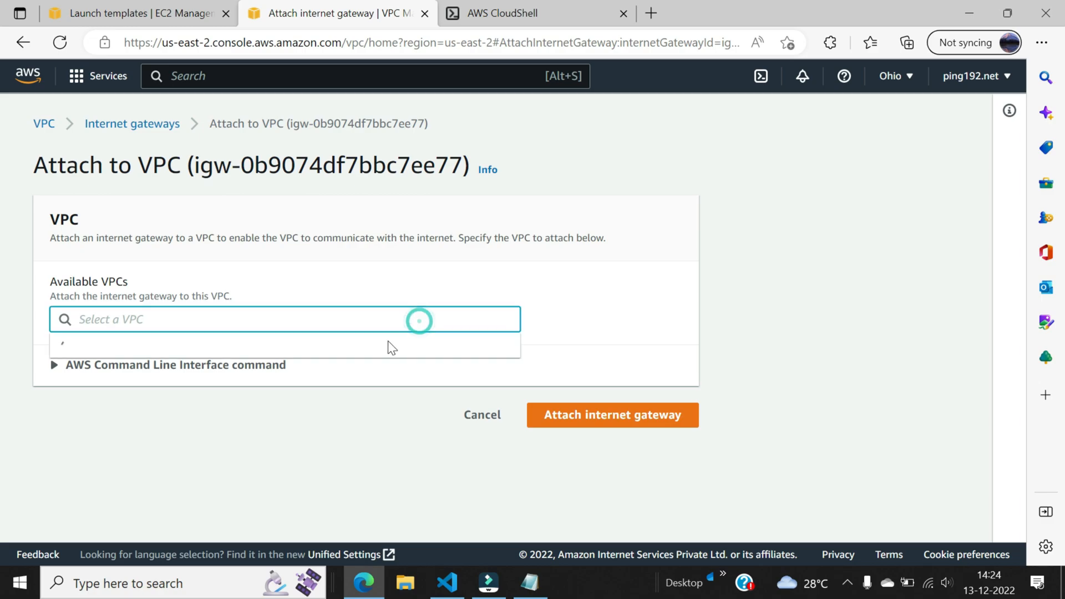
pyautogui.click(338, 343)
pyautogui.click(623, 414)
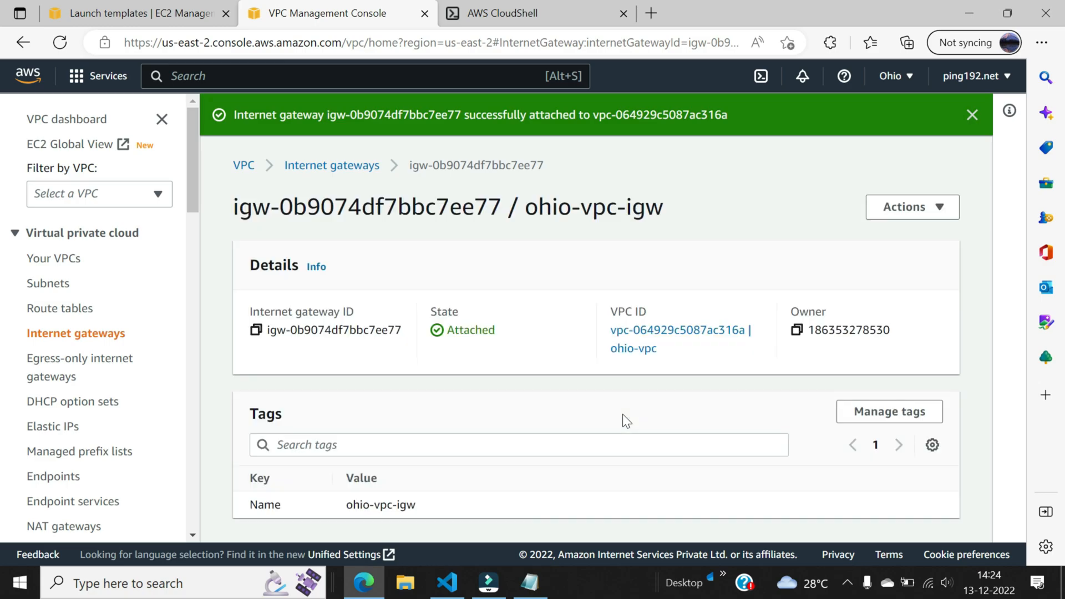
# Open the VPC route tables list, copy the VPC ID from the Notepad notes and return to the browser.
pyautogui.click(71, 312)
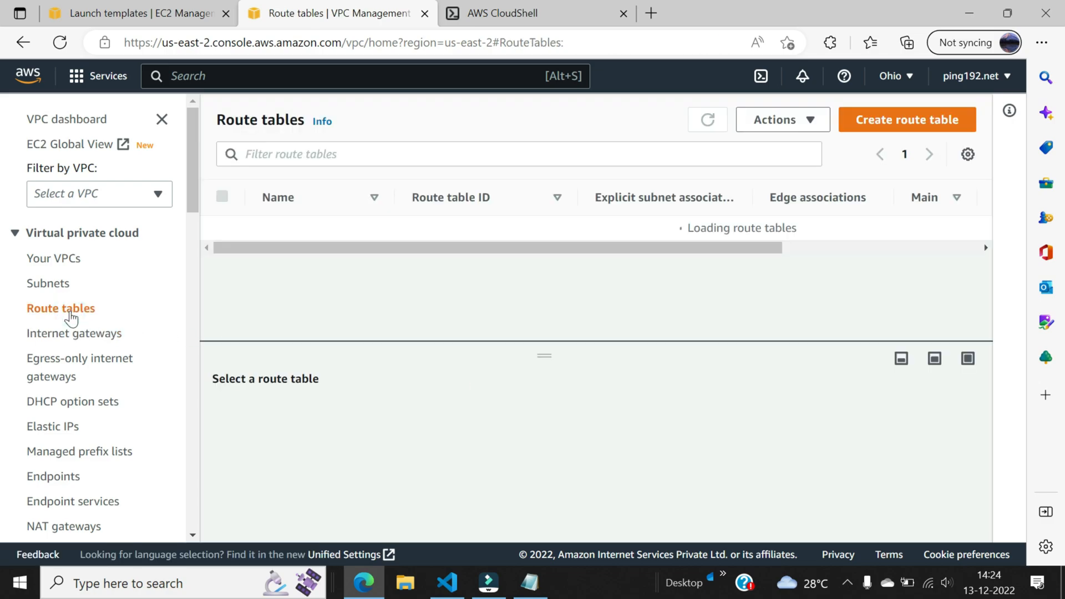
pyautogui.click(530, 582)
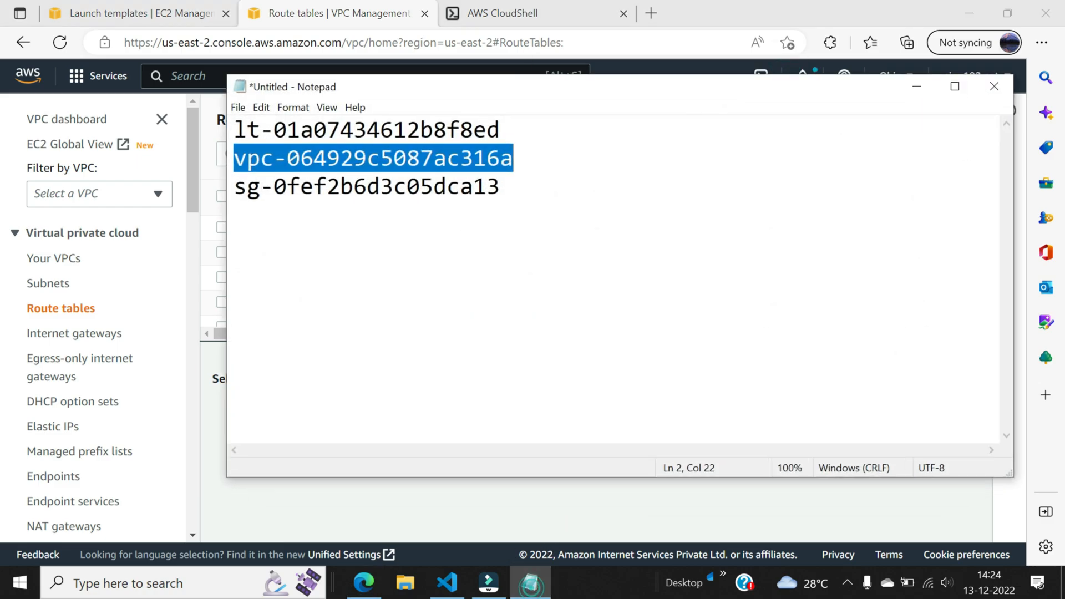
pyautogui.rightClick(380, 161)
pyautogui.click(413, 206)
pyautogui.click(917, 87)
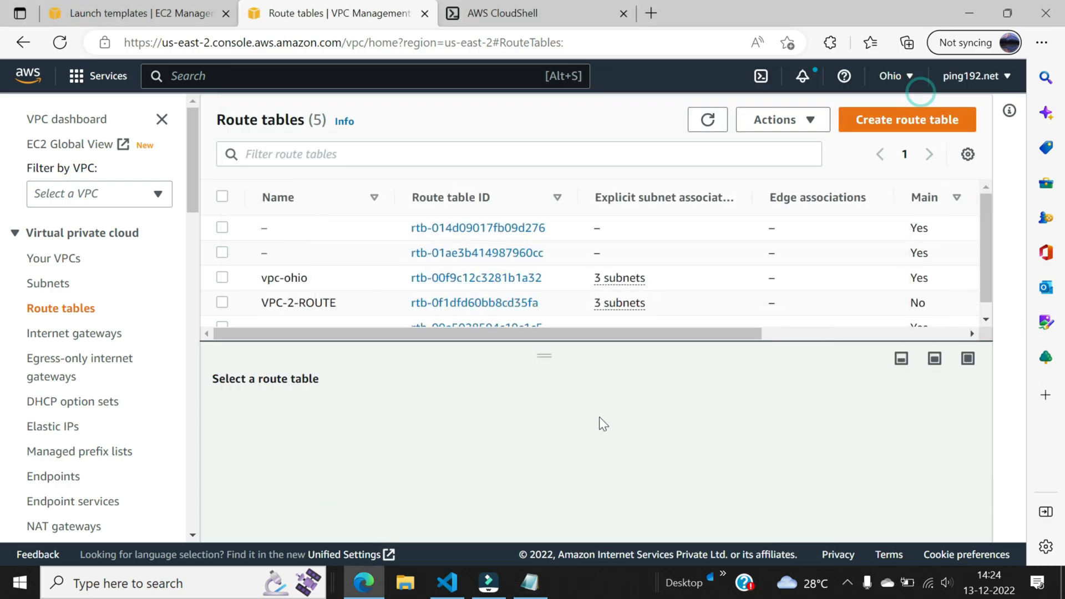
# Search the route tables page for the copied VPC ID to identify the route table belonging to ohio-vpc.
pyautogui.hotkey('ctrl', 'f')
pyautogui.hotkey('ctrl', 'v')
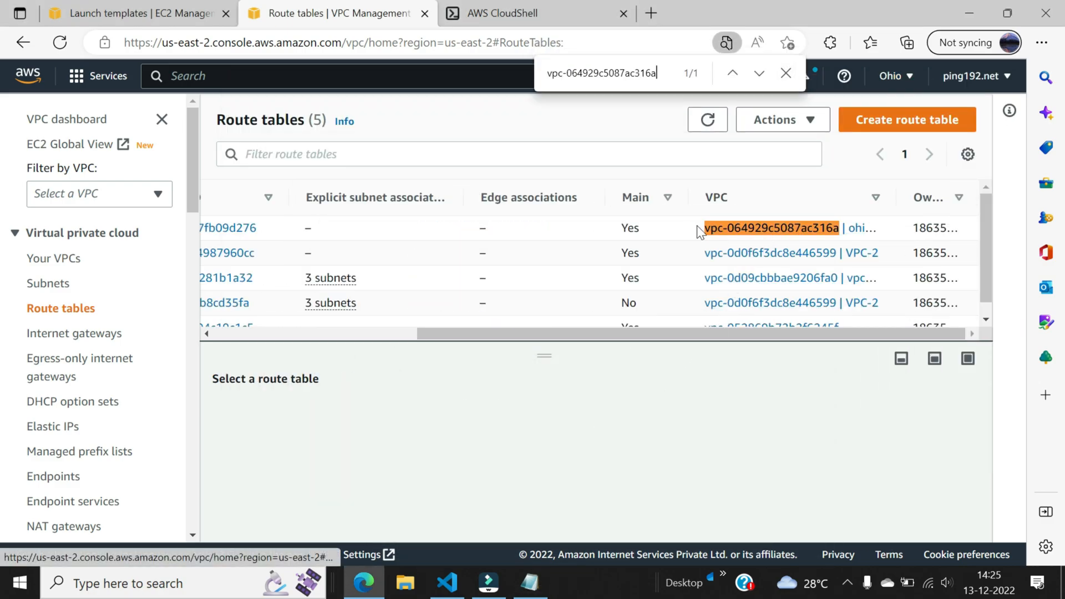
pyautogui.moveTo(894, 207); pyautogui.dragTo(939, 207)
pyautogui.moveTo(775, 334); pyautogui.dragTo(427, 365)
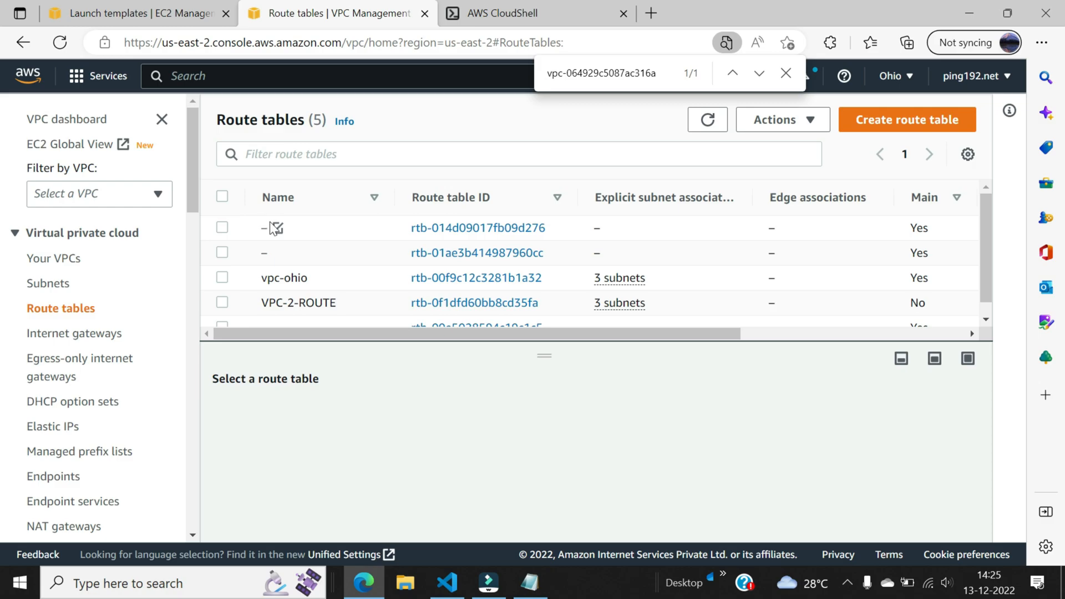
# Name the route table of ohio-vpc ohio-vpc-route and save the name.
pyautogui.click(275, 227)
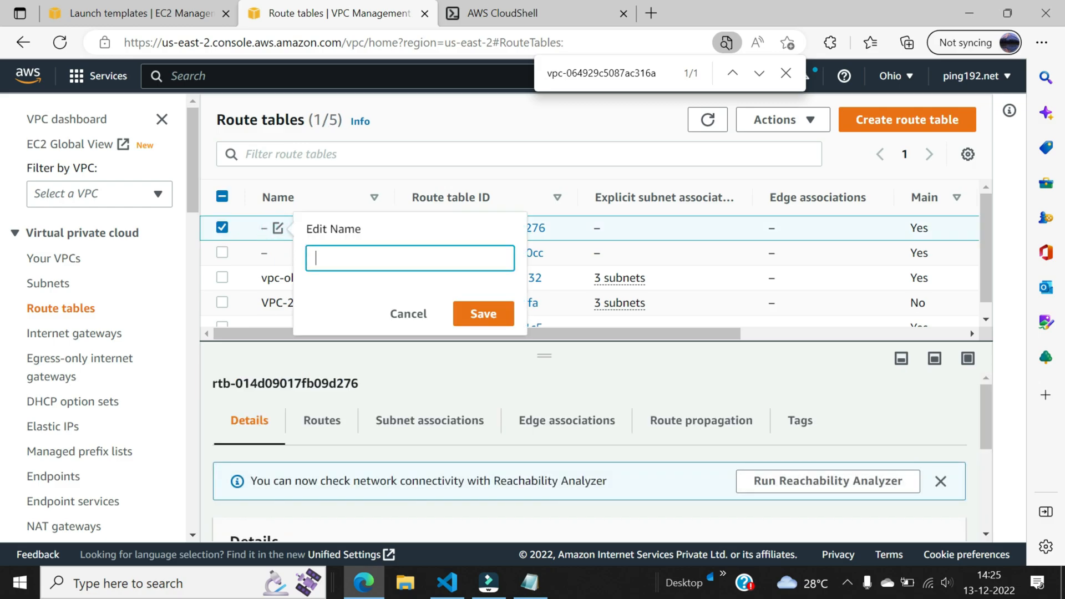
pyautogui.write('ohio-vpc-route')
pyautogui.click(473, 317)
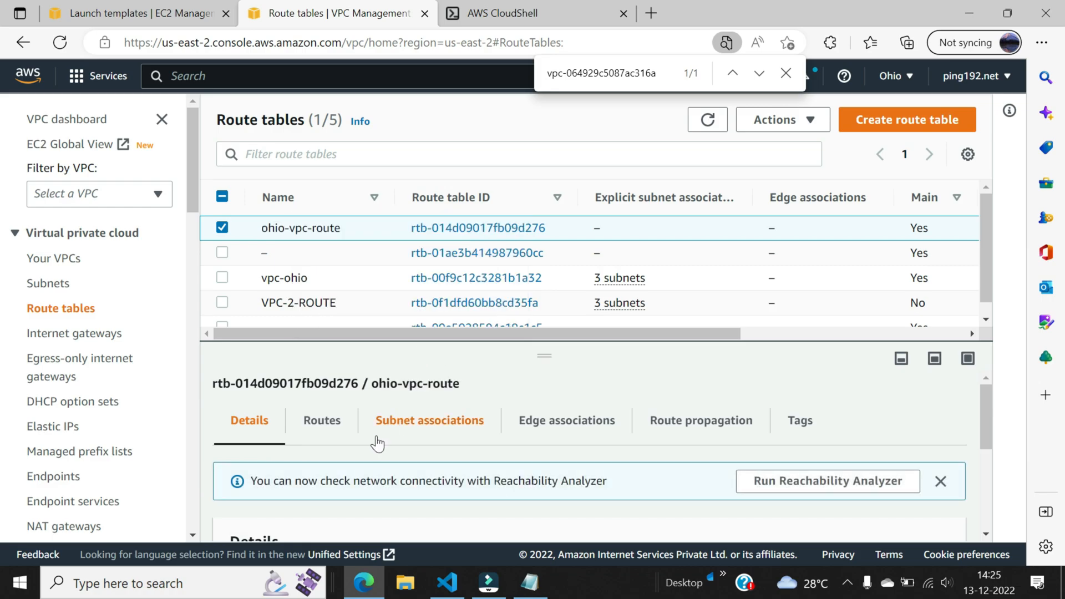
# Associate all three ohio-vpc subnets with the ohio-vpc-route route table, save the associations and close the page search.
pyautogui.click(436, 435)
pyautogui.scroll(-1, 435, 427)
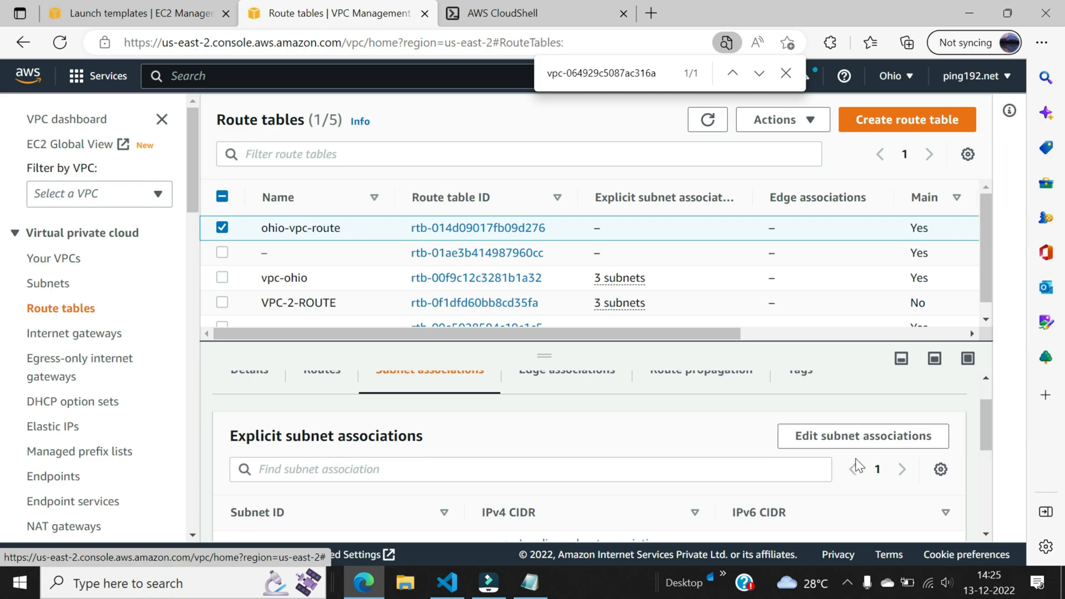
pyautogui.click(866, 437)
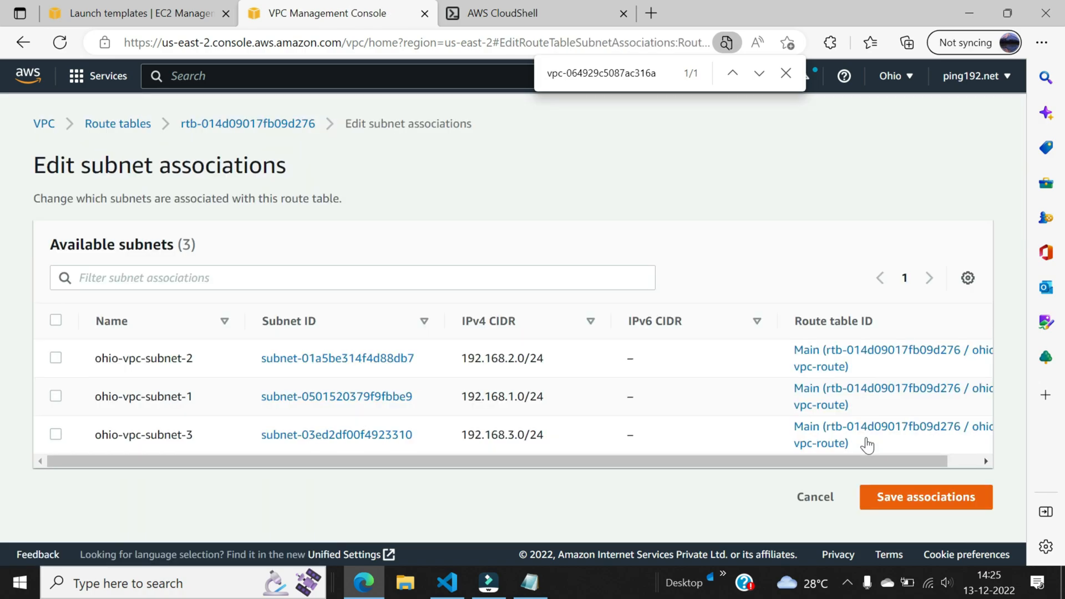
pyautogui.click(55, 320)
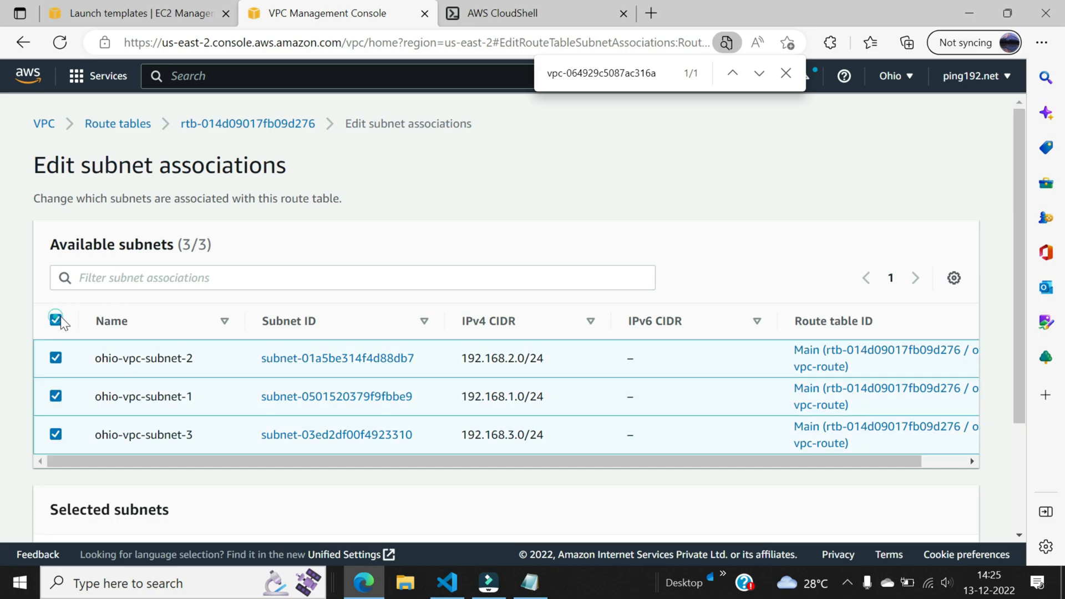
pyautogui.scroll(-3, 758, 408)
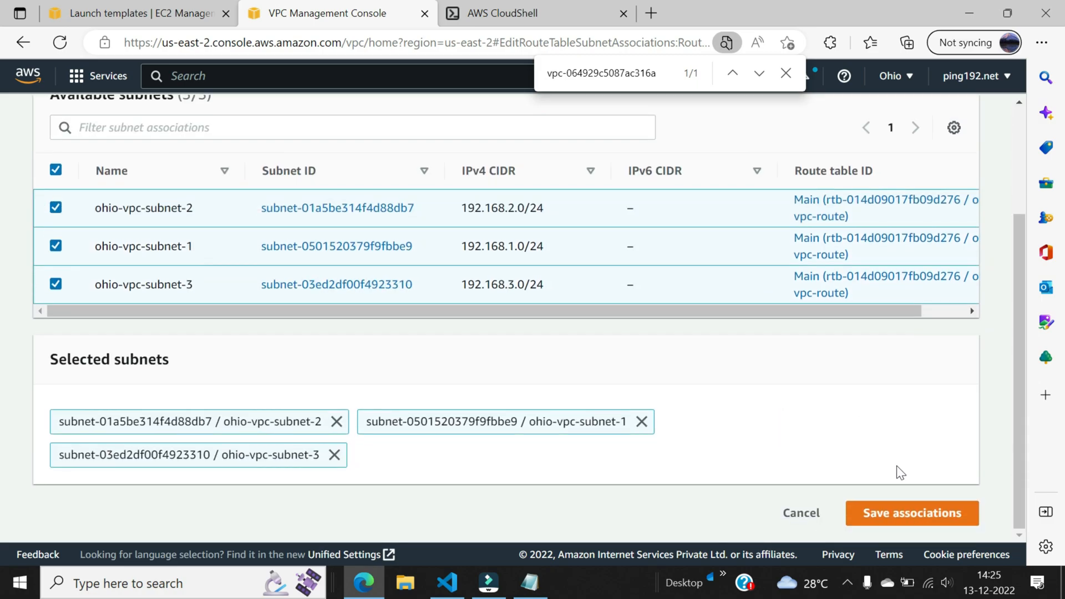
pyautogui.click(910, 515)
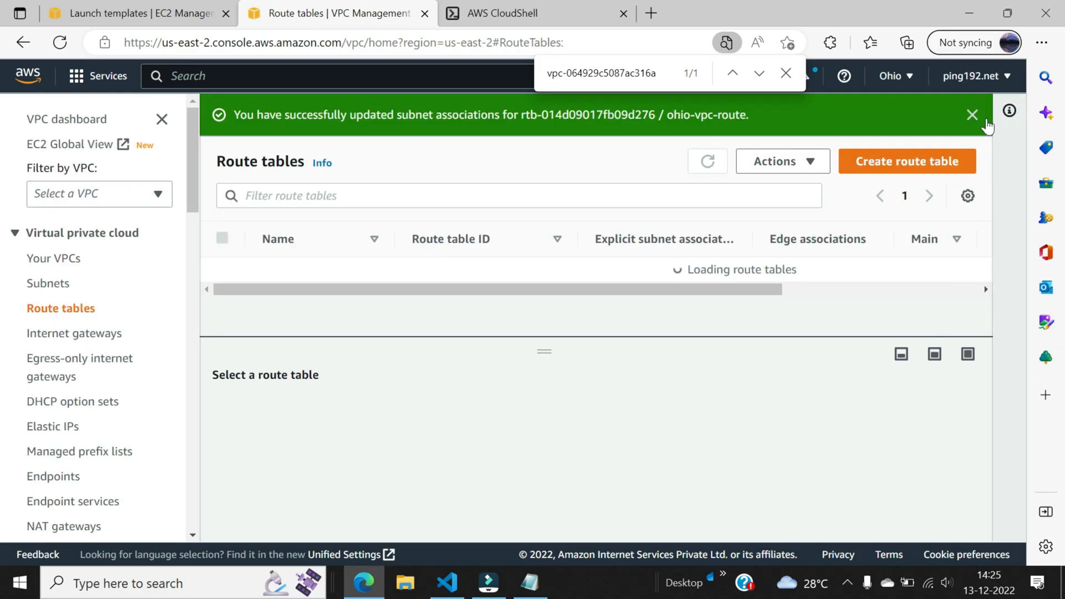
pyautogui.click(785, 73)
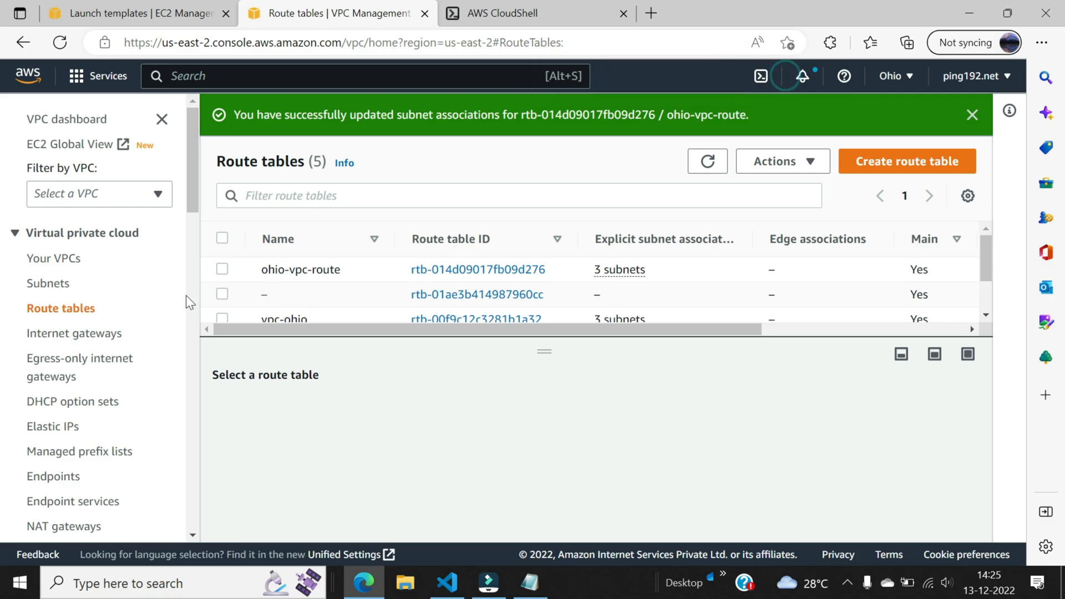
# Open the routes of ohio-vpc-route for editing and add a route with destination 0.0.0.0/0.
pyautogui.click(222, 269)
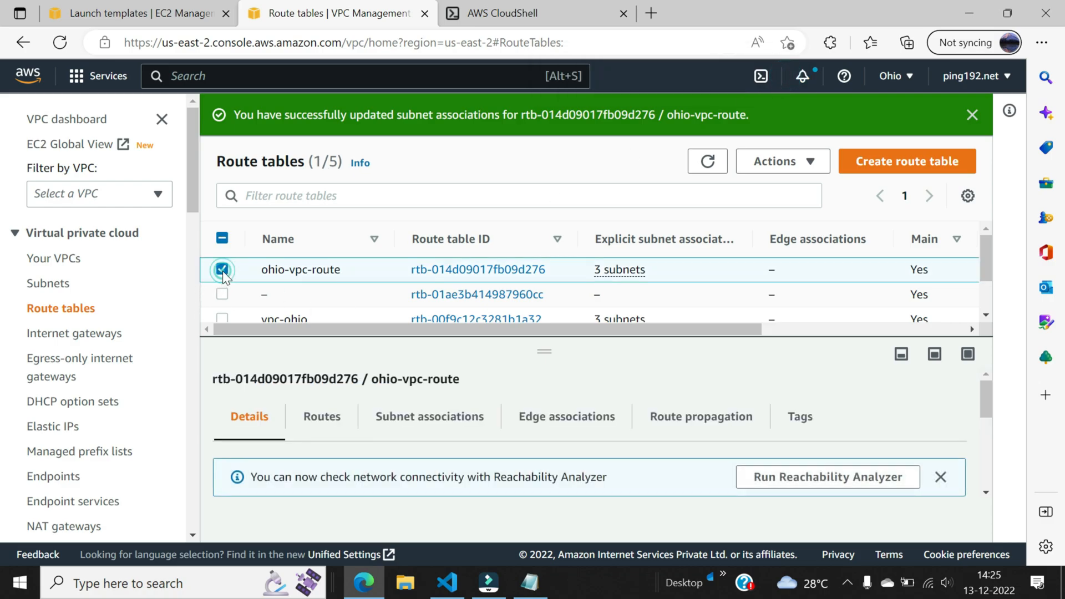
pyautogui.click(342, 417)
pyautogui.scroll(-1, 767, 485)
pyautogui.click(894, 456)
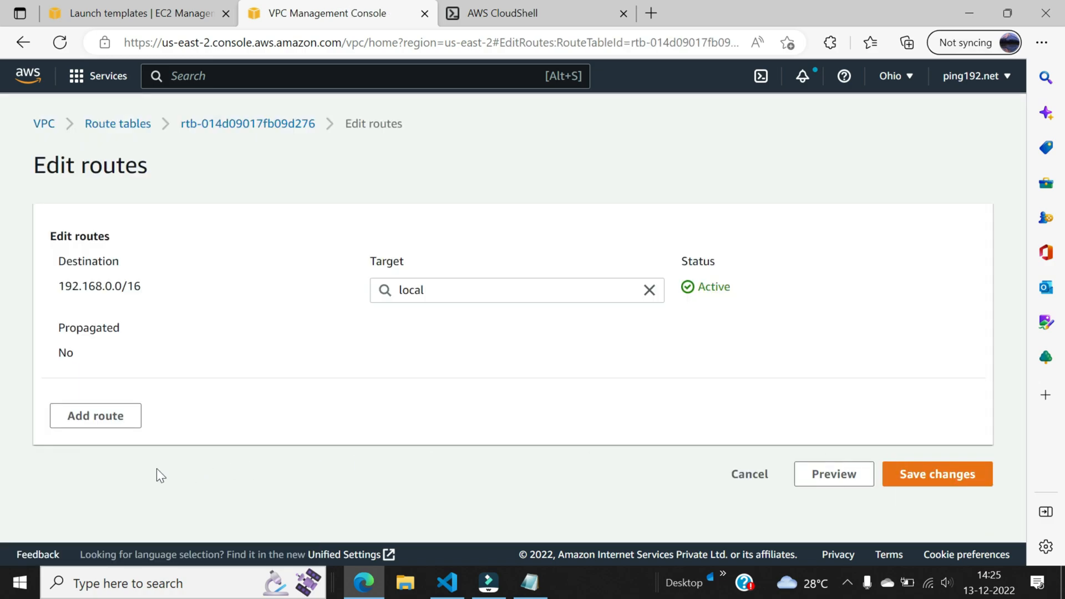
pyautogui.click(98, 416)
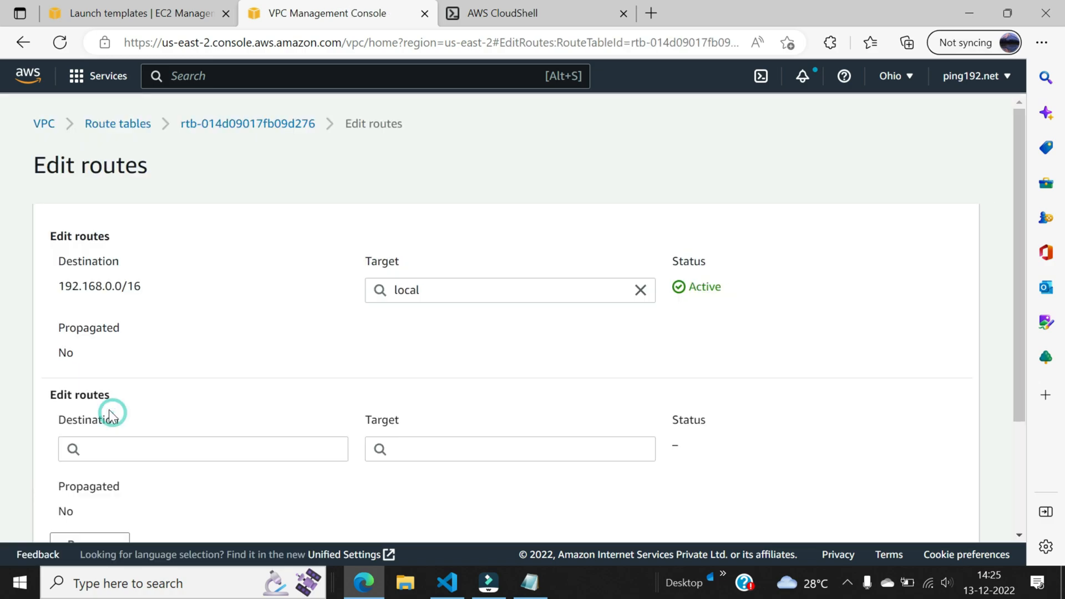
pyautogui.click(109, 447)
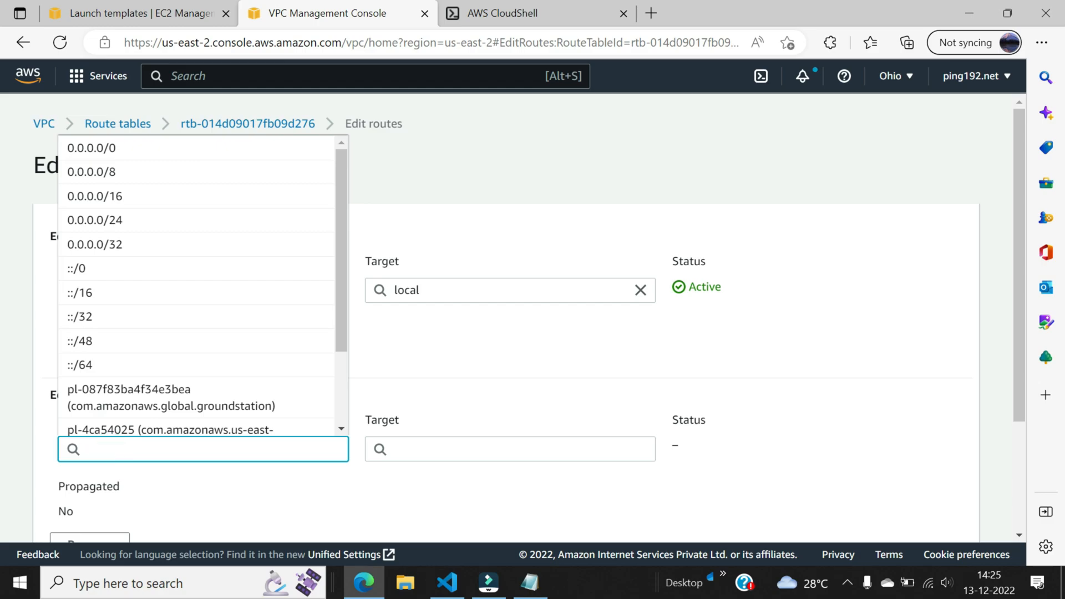
pyautogui.click(126, 149)
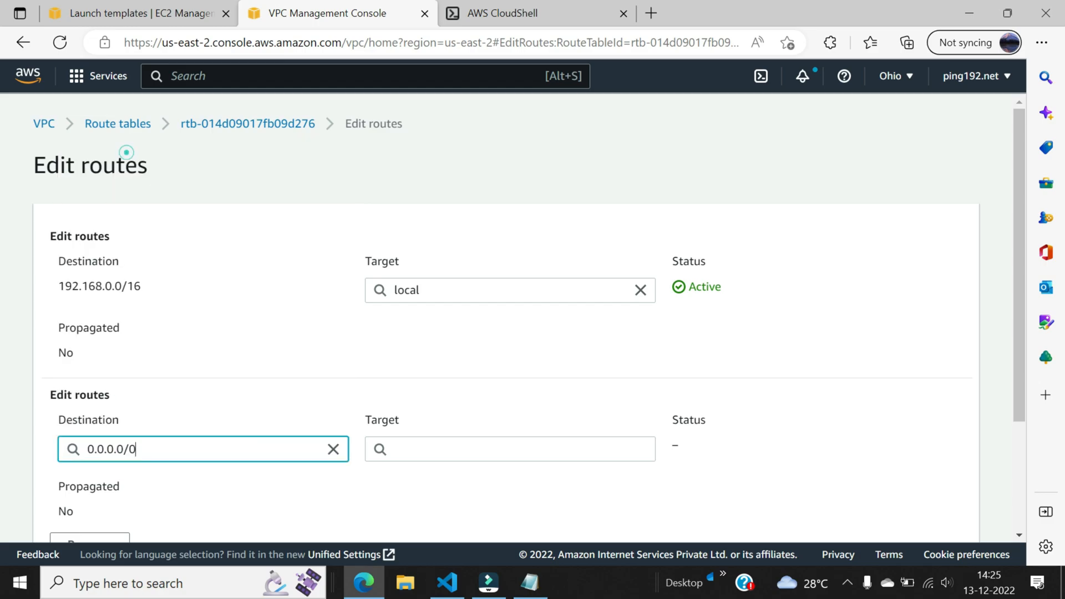
# Set the new route's target to the internet gateway ohio-vpc-igw and save the route changes.
pyautogui.click(476, 449)
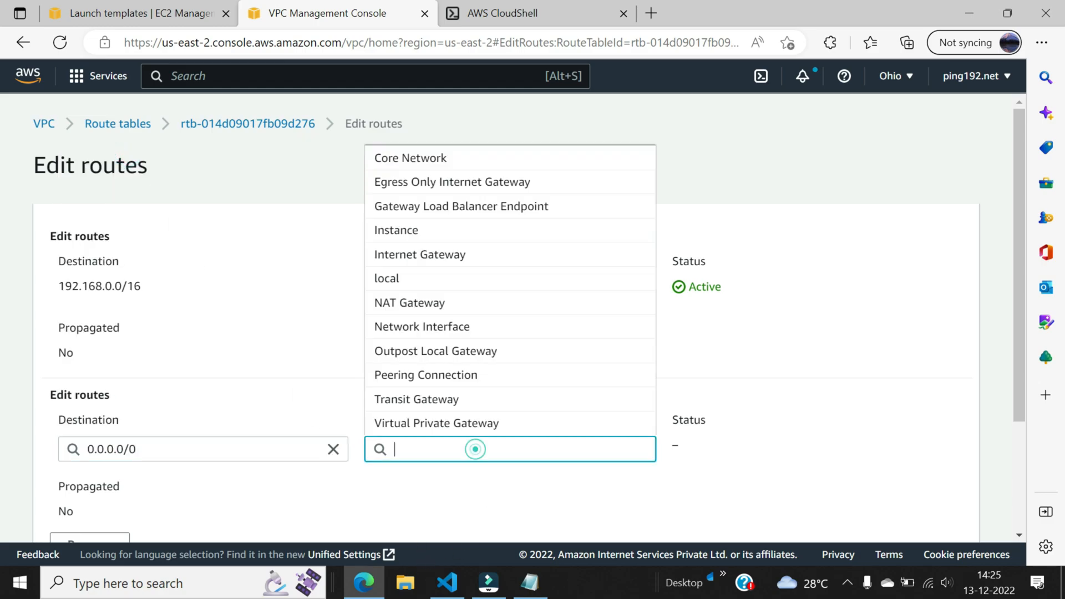
pyautogui.click(466, 257)
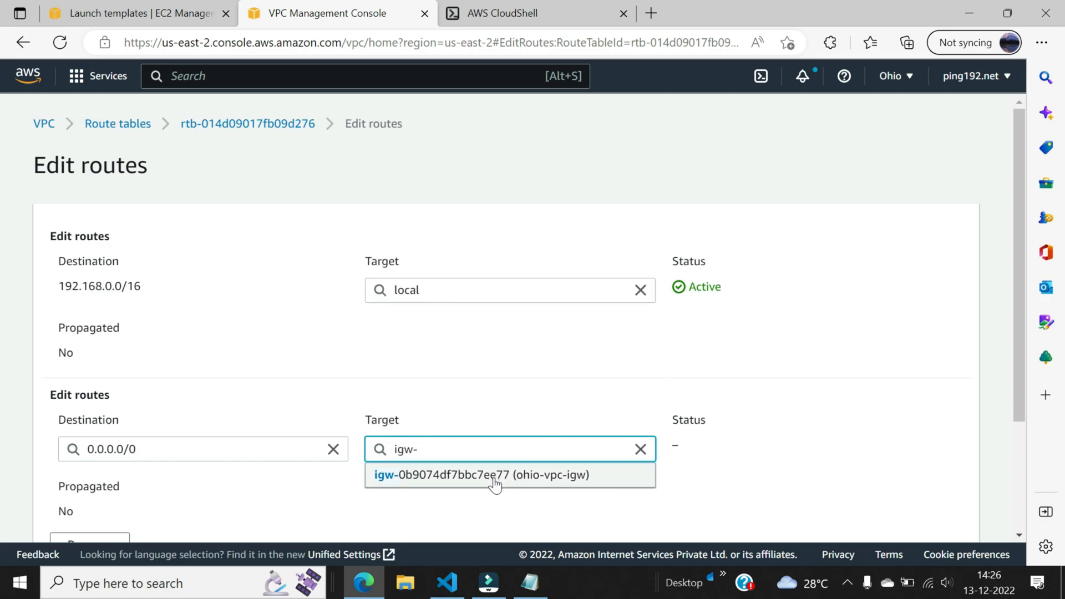
pyautogui.click(494, 475)
pyautogui.doubleClick(774, 378)
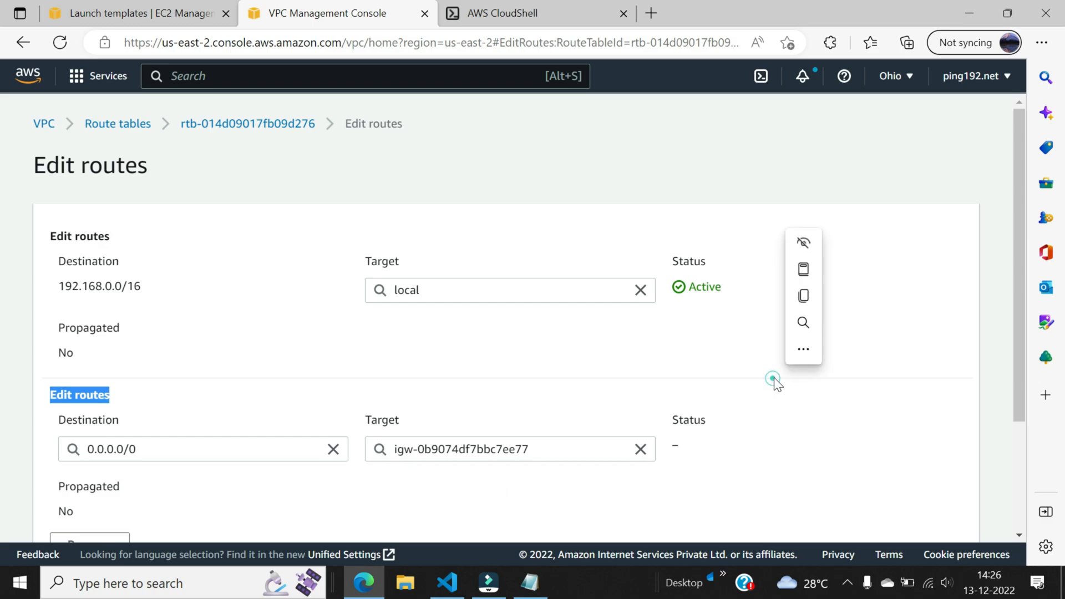
pyautogui.click(798, 434)
pyautogui.scroll(-3, 823, 458)
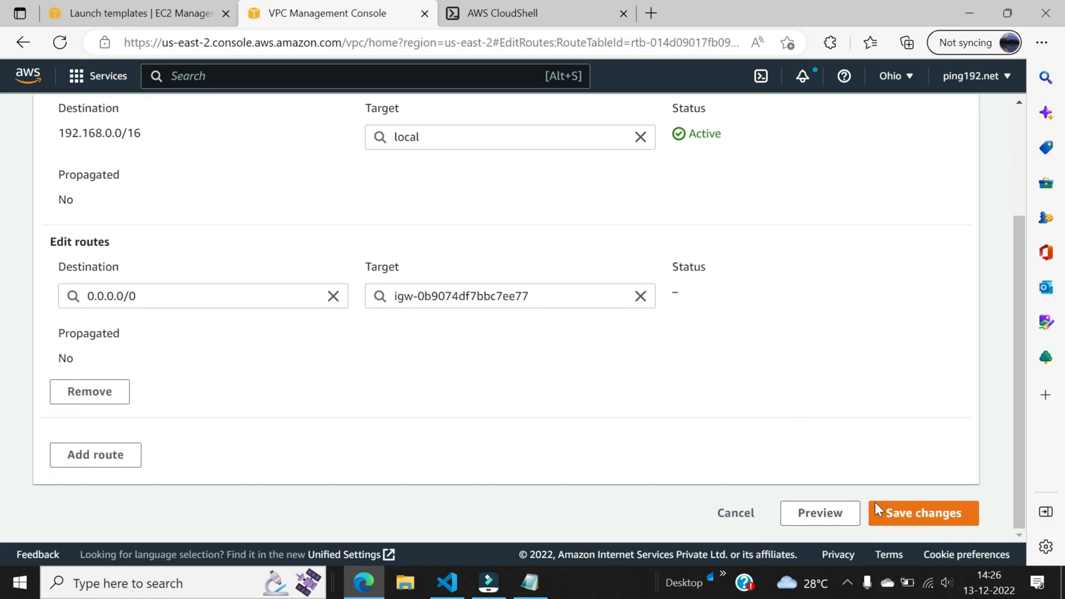
pyautogui.click(893, 514)
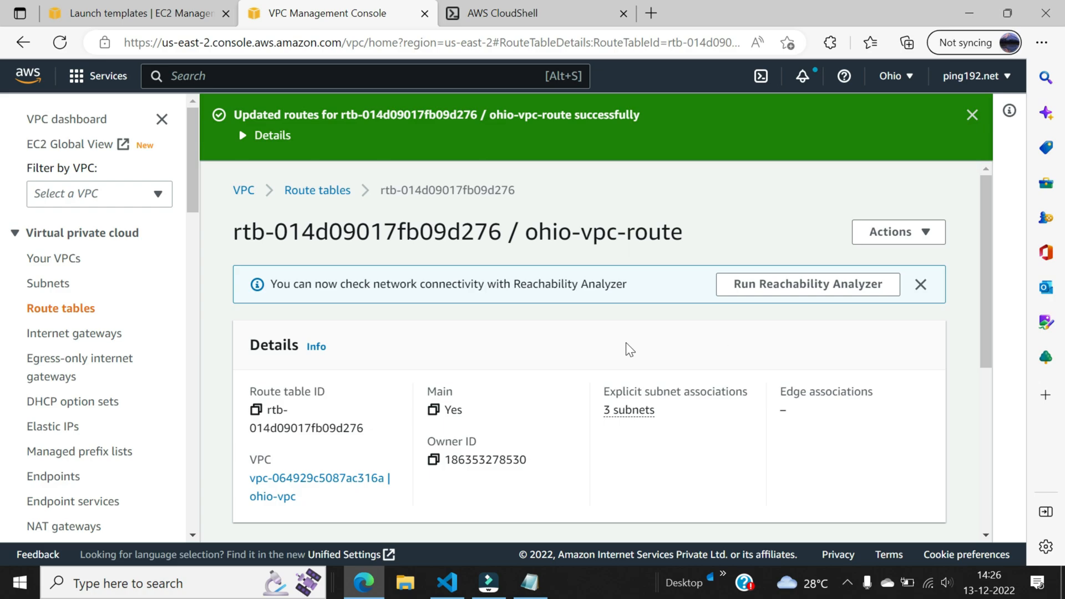
pyautogui.scroll(-2, 625, 343)
pyautogui.scroll(1, 626, 343)
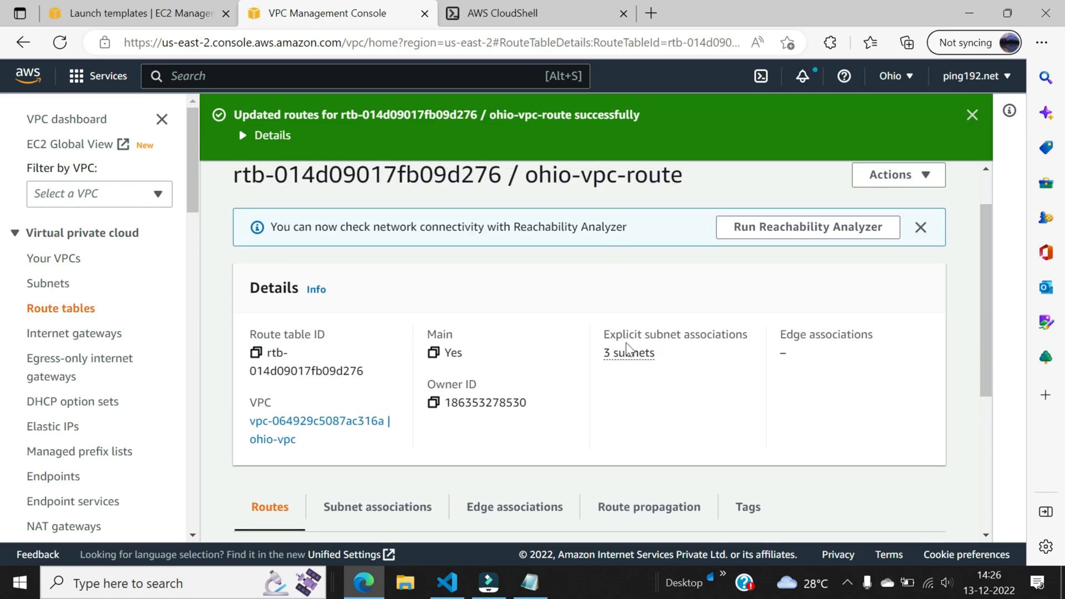
pyautogui.scroll(1, 628, 348)
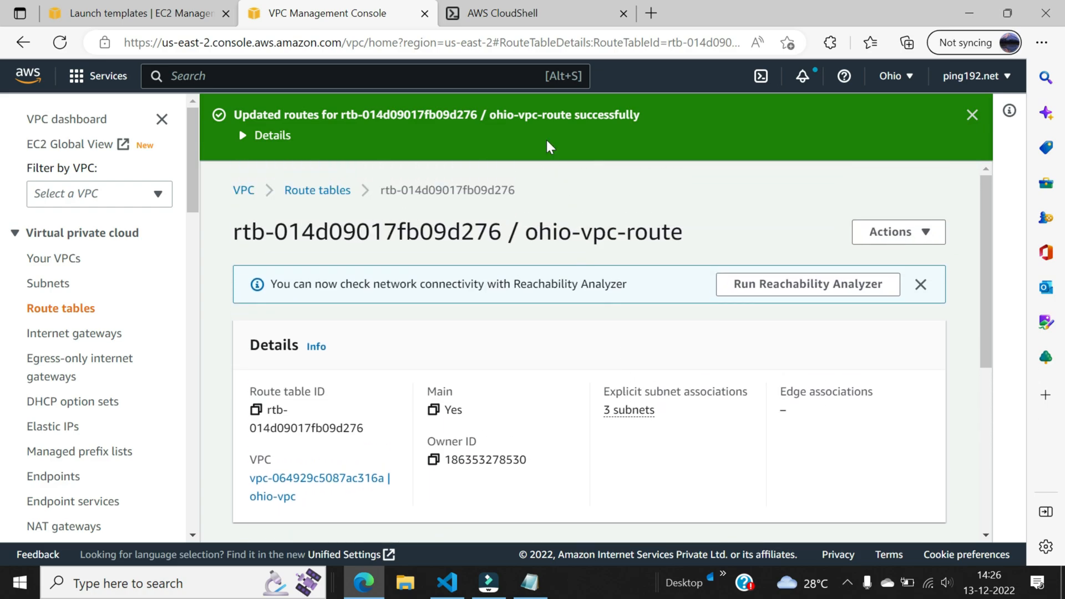
# Switch to the AWS CloudShell session, dismiss its welcome message and clear the terminal.
pyautogui.click(511, 4)
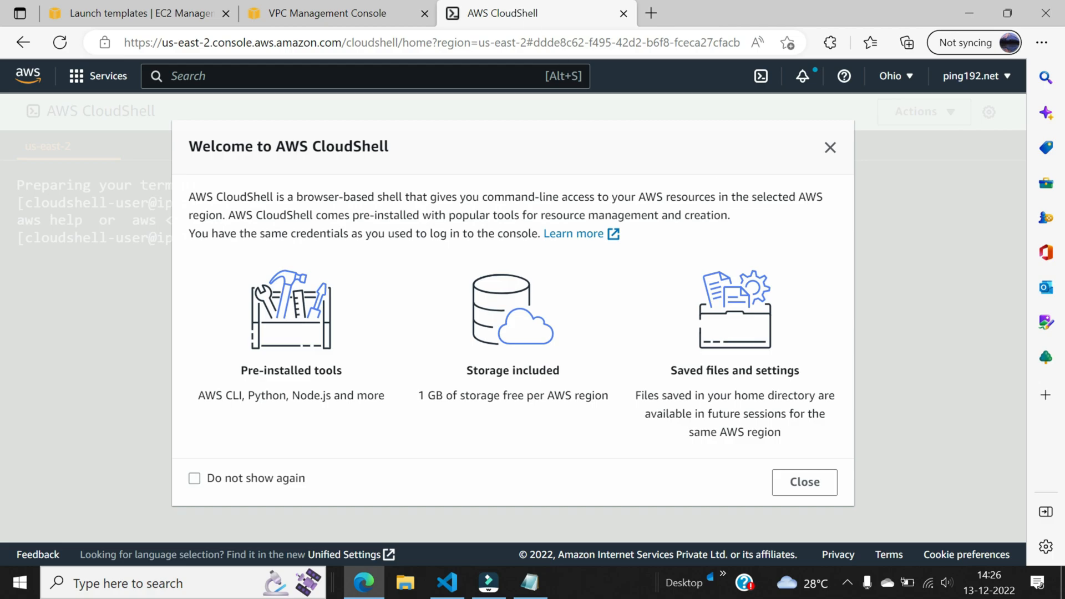
pyautogui.click(830, 148)
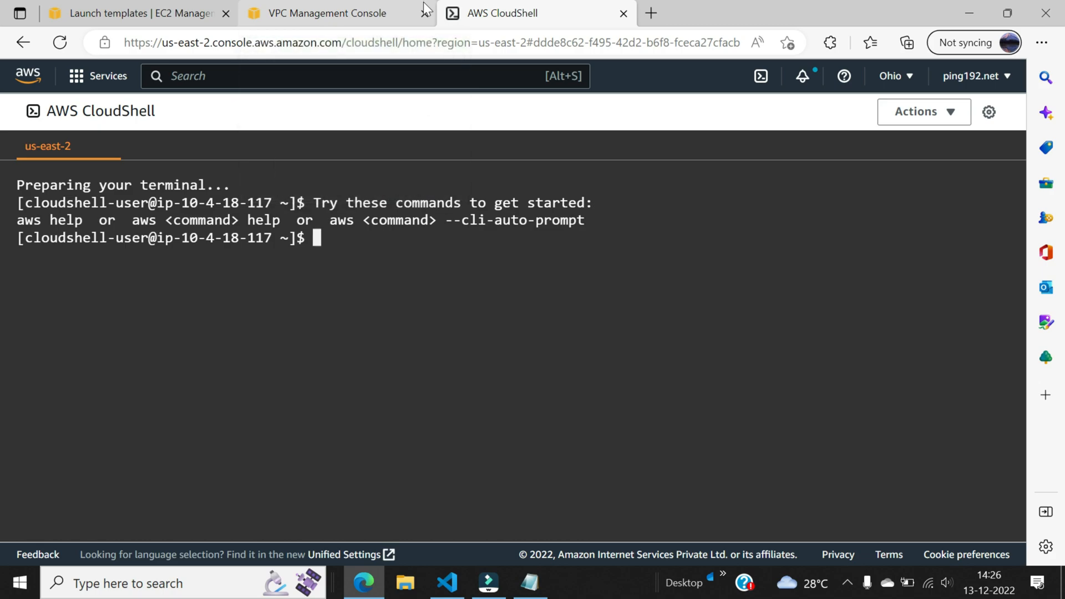
pyautogui.hotkey('ctrl', 'l')
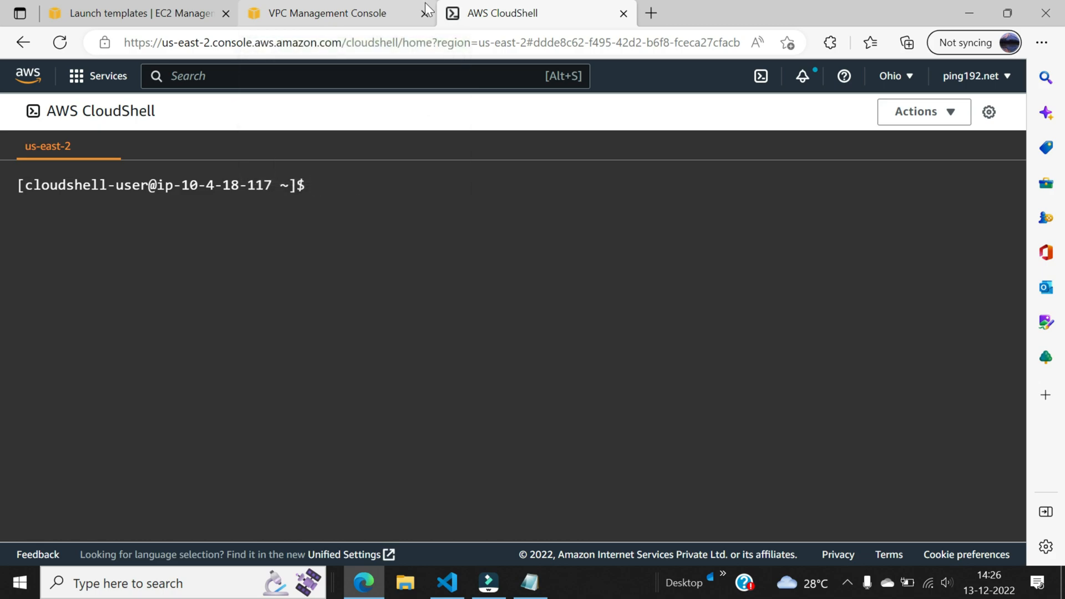
# Install the nano editor in CloudShell with "sudo yum install nano -y" and review the installation output.
pyautogui.write('s')
pyautogui.write('o yum ')
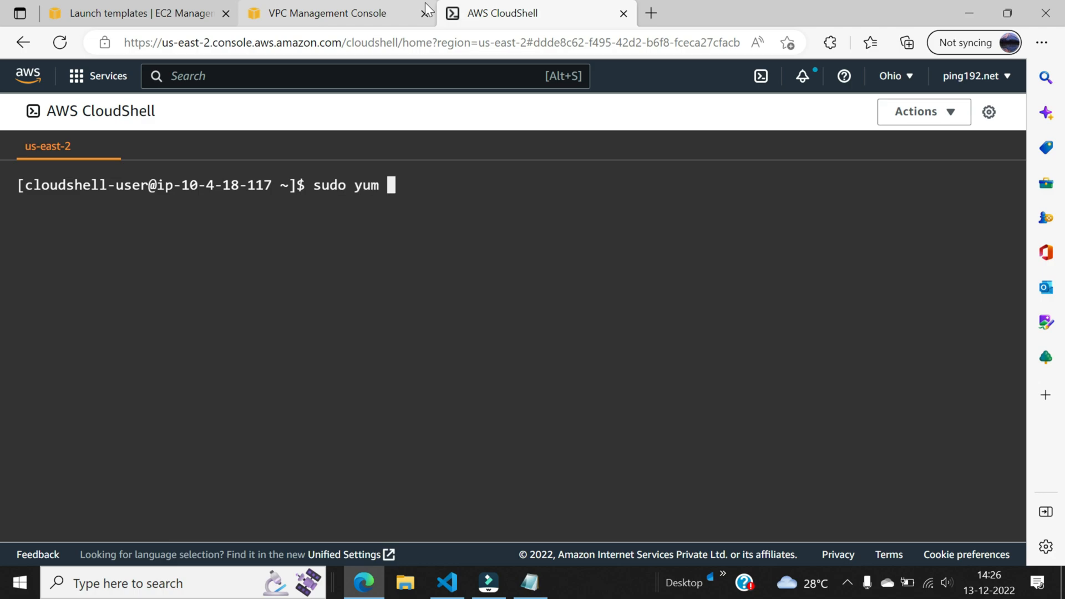
pyautogui.write('install')
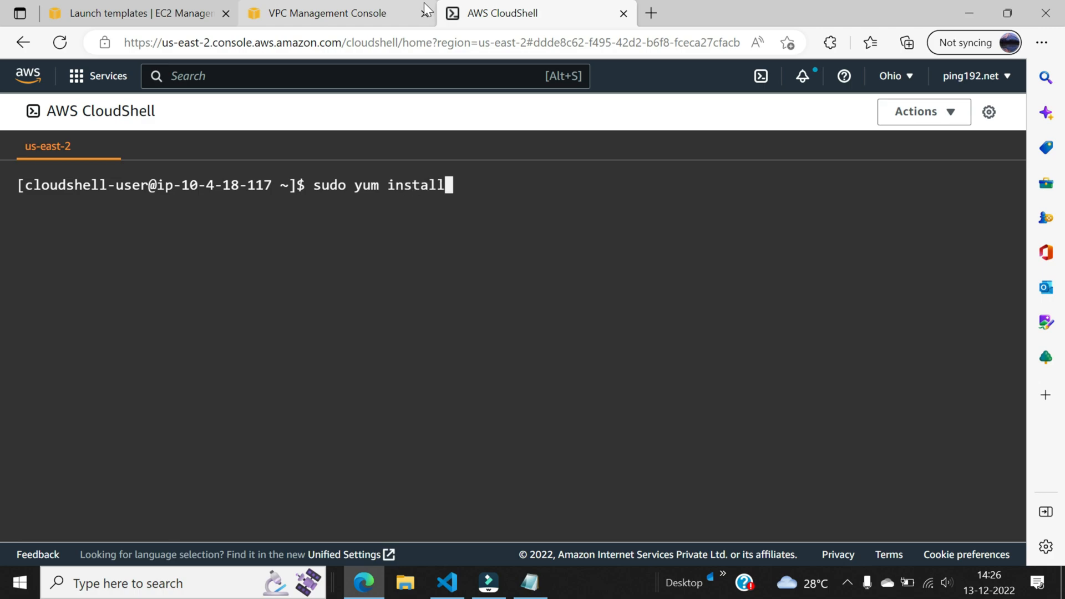
pyautogui.write(' nano')
pyautogui.write('-y')
pyautogui.press('Return')
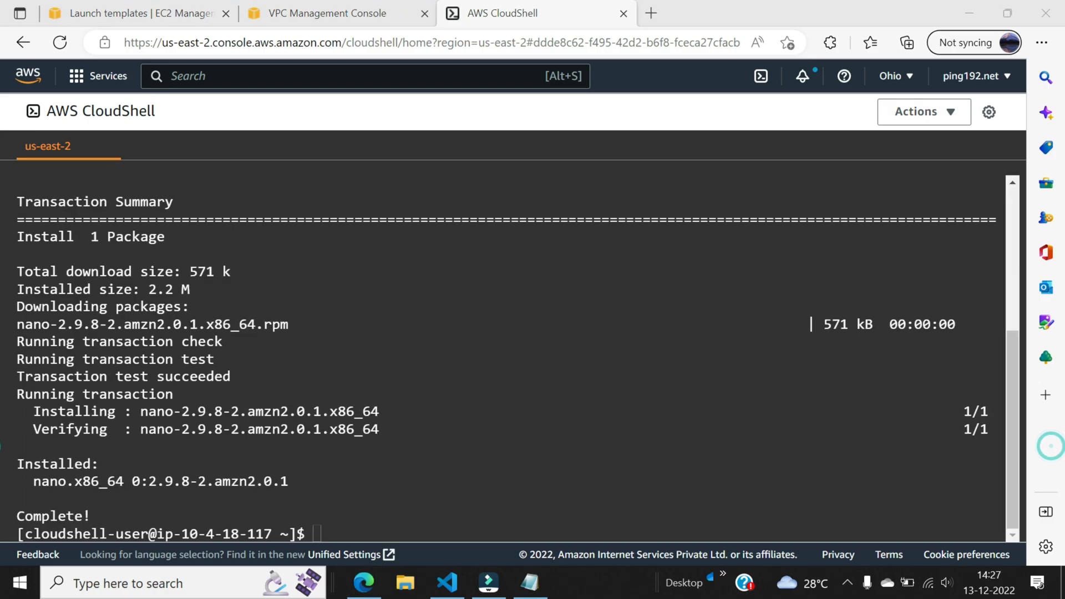
pyautogui.scroll(10, 507, 355)
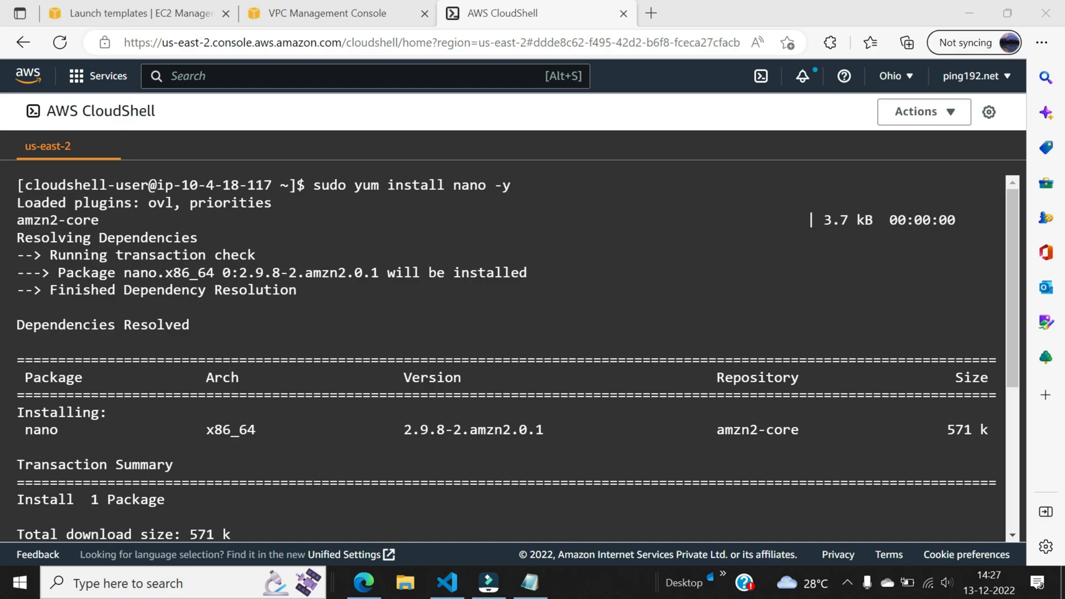
pyautogui.scroll(-5, 506, 356)
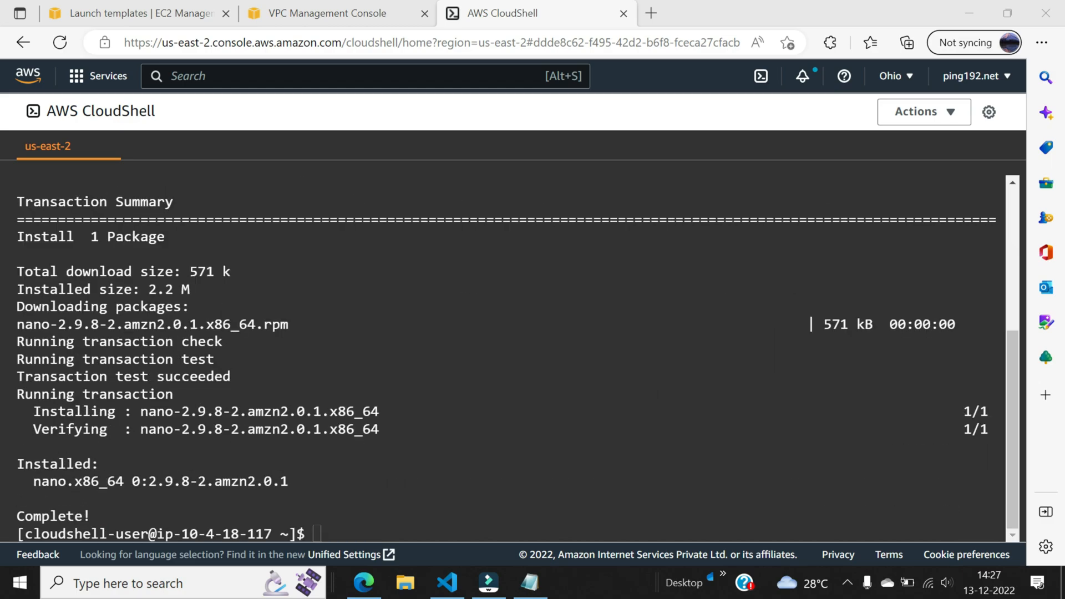
# Clear the installation output from the CloudShell terminal with the clear command.
pyautogui.click(630, 518)
pyautogui.write('clear')
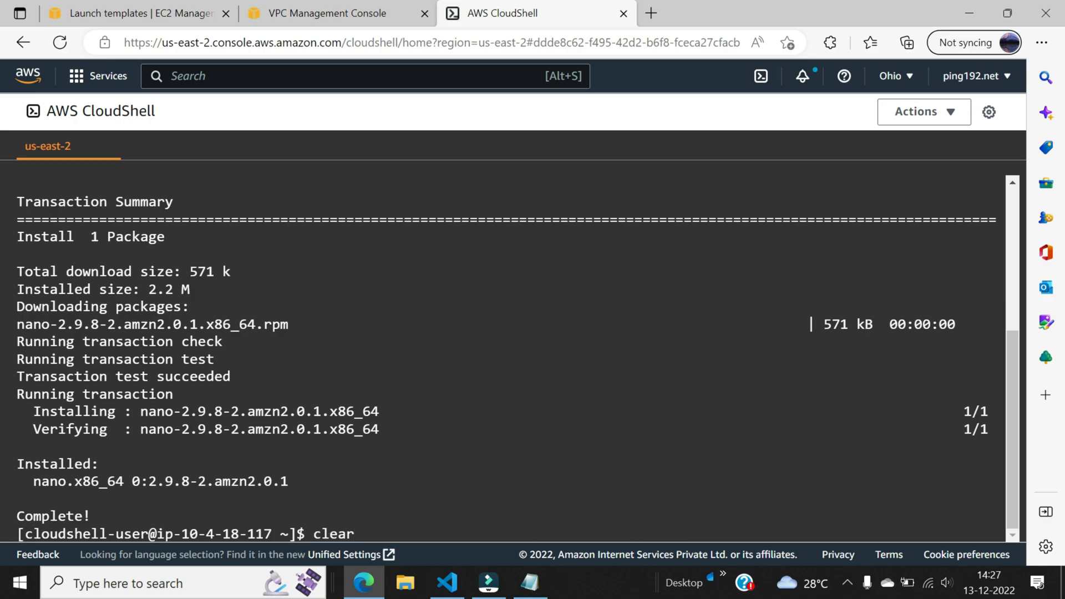
pyautogui.press('Return')
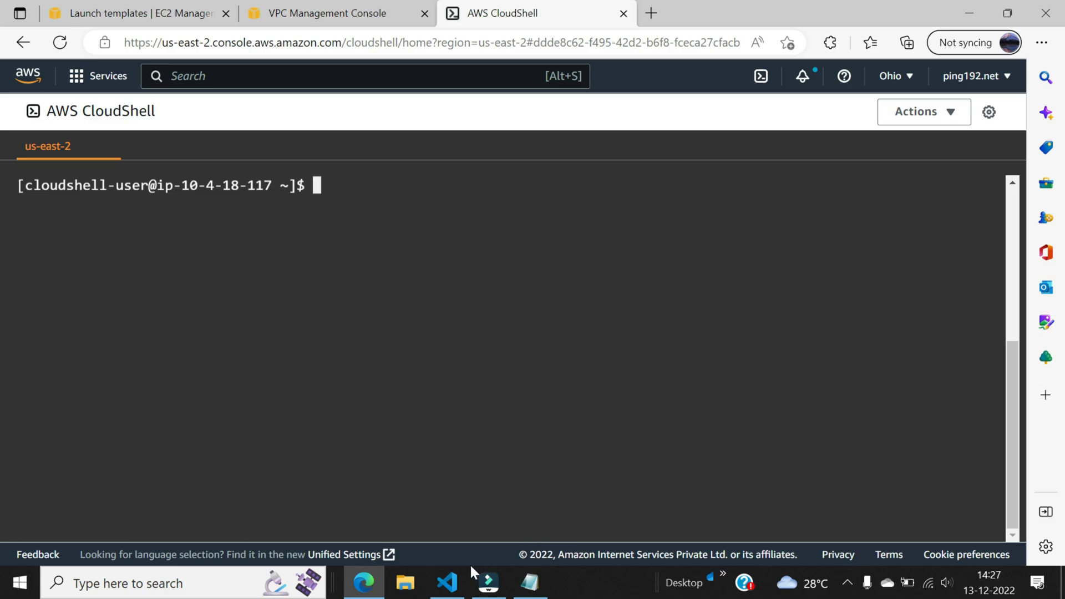
# Switch to Visual Studio Code, copy the launch template ID from the Notepad notes and return to the instance2.sh script.
pyautogui.click(459, 584)
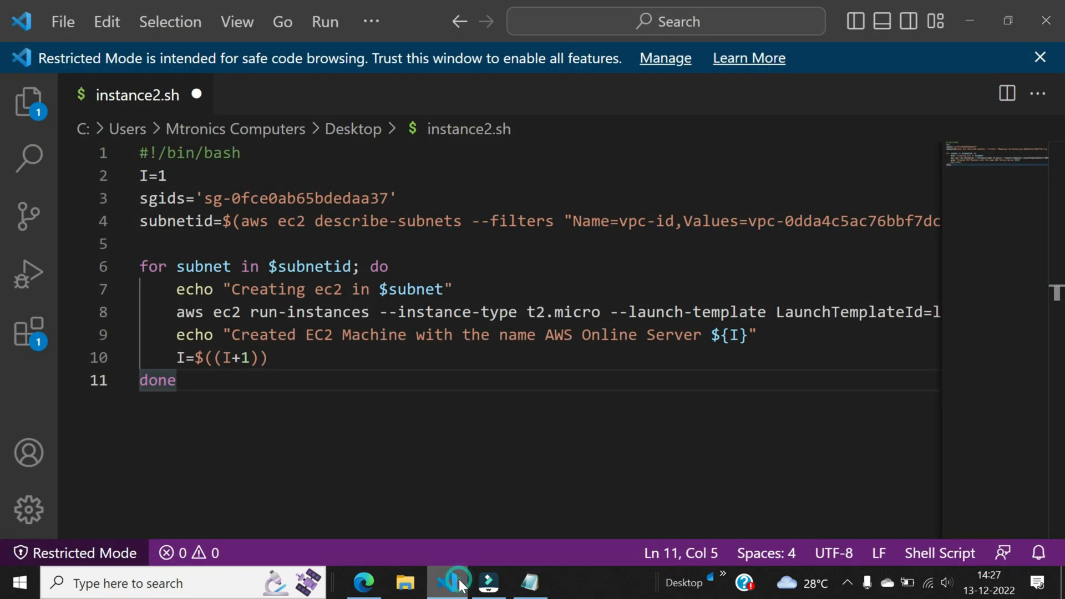
pyautogui.click(517, 591)
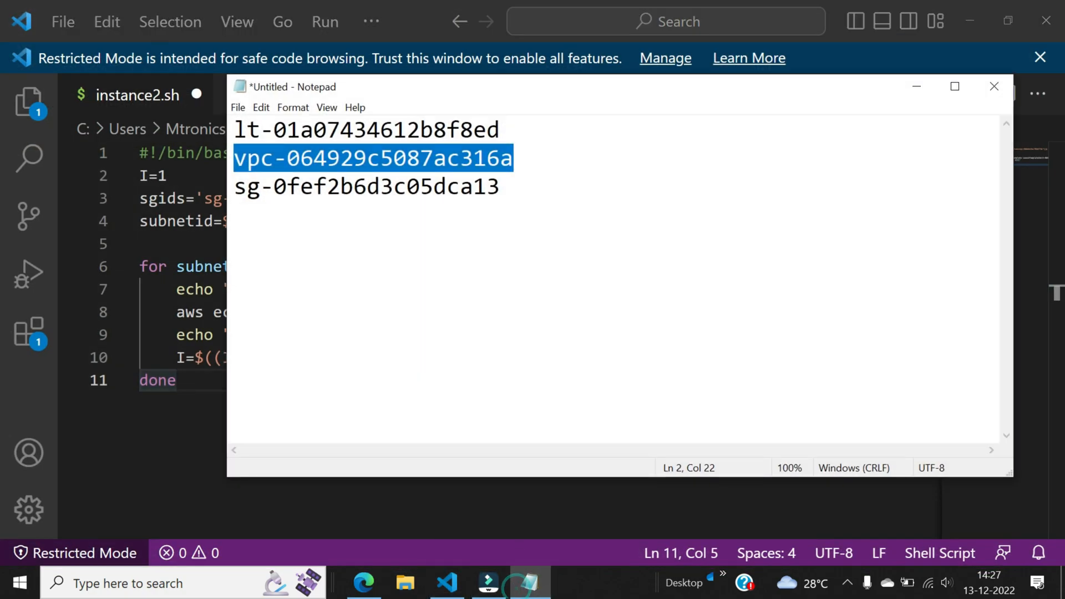
pyautogui.moveTo(506, 93); pyautogui.dragTo(565, 220)
pyautogui.moveTo(296, 255); pyautogui.dragTo(561, 255)
pyautogui.hotkey('ctrl', 'c')
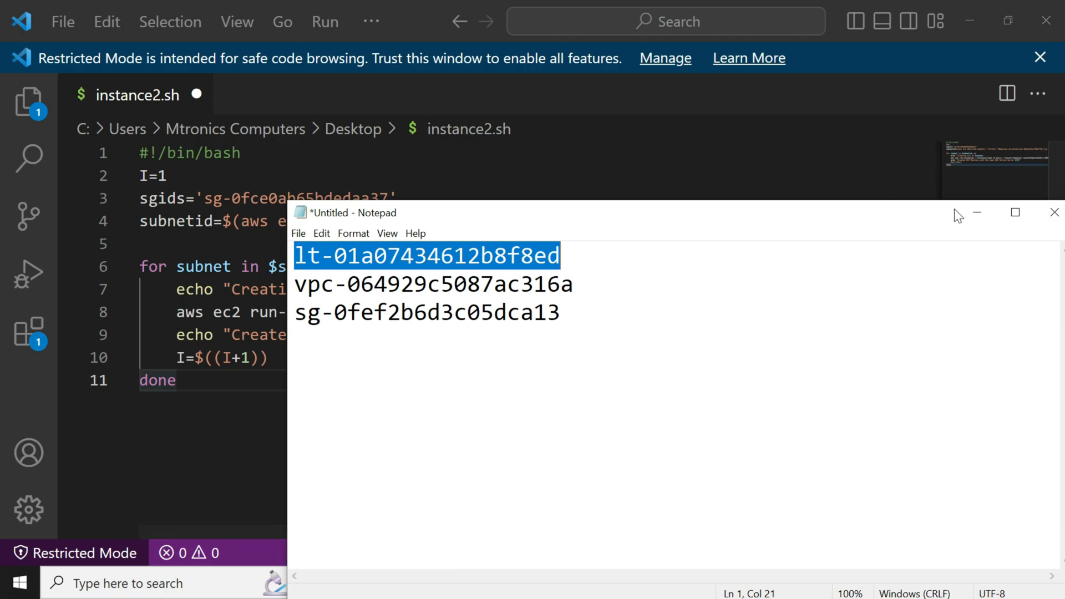
pyautogui.click(976, 212)
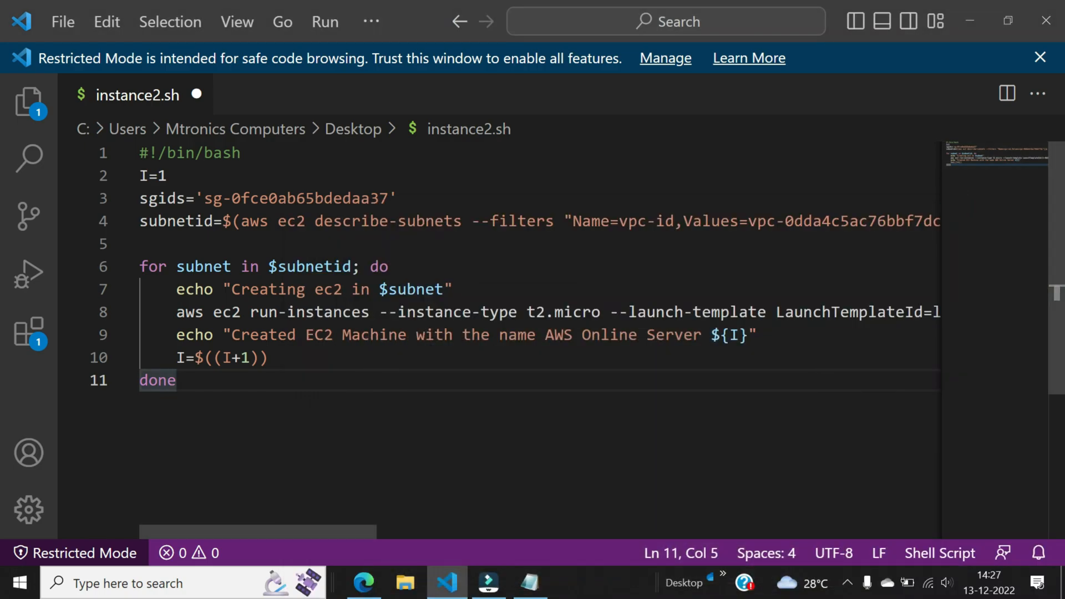
# Replace the LaunchTemplateId value in the script's run-instances command with the copied ID lt-01a07434612b8f8ed.
pyautogui.moveTo(287, 312); pyautogui.dragTo(298, 312)
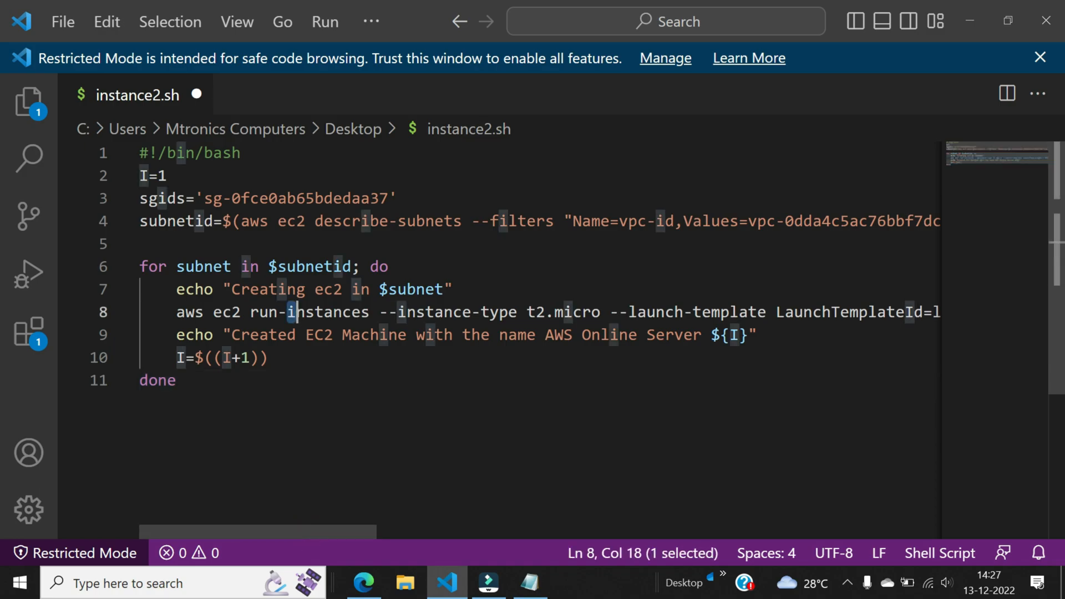
pyautogui.moveTo(321, 531); pyautogui.dragTo(469, 529)
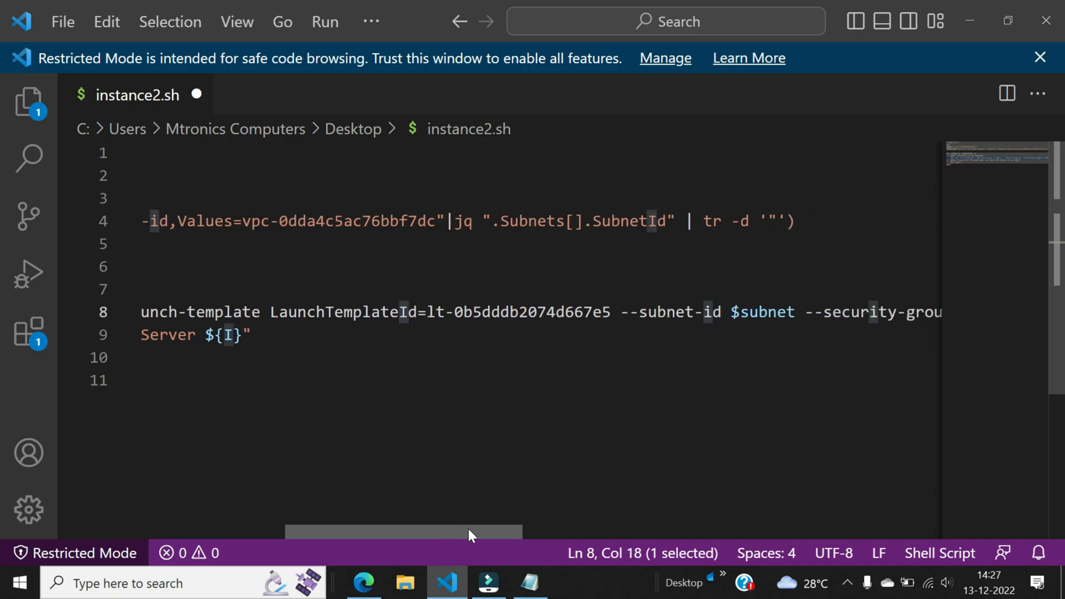
pyautogui.click(427, 312)
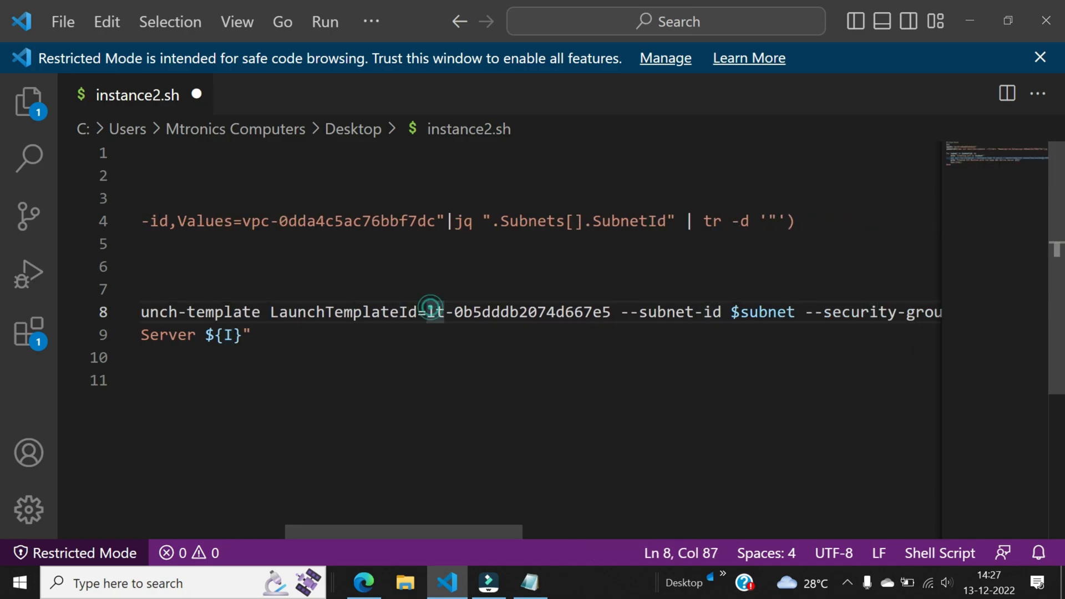
pyautogui.press('Down')
pyautogui.moveTo(427, 312); pyautogui.dragTo(612, 312)
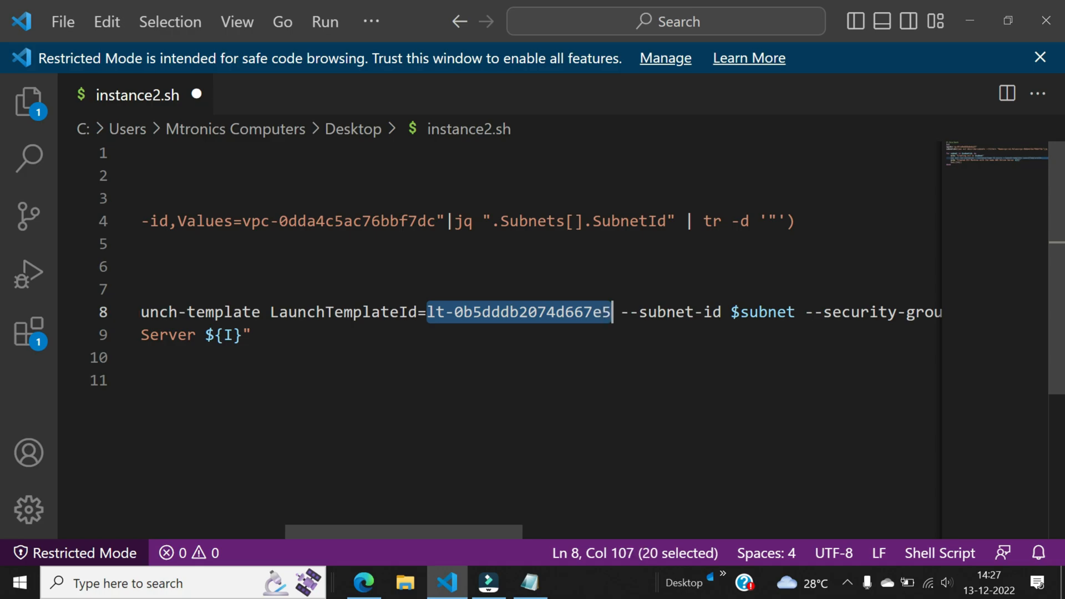
pyautogui.hotkey('ctrl', 'v')
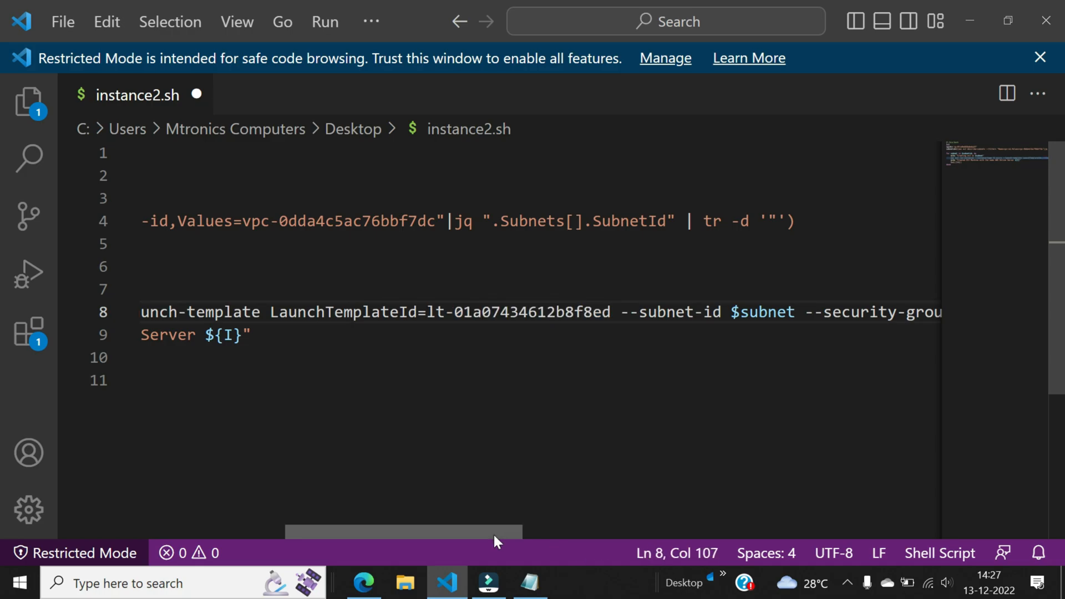
pyautogui.moveTo(493, 534); pyautogui.dragTo(316, 543)
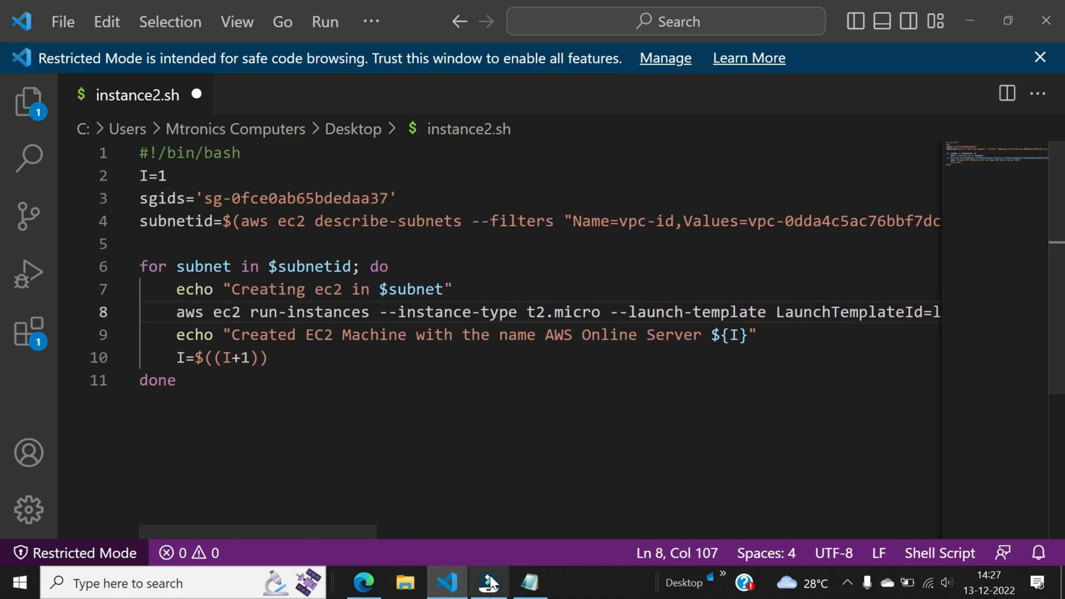
# Copy the VPC ID vpc-064929c5087ac316a from the Notepad notes and replace the VPC ID in the script's describe-subnets filter with it.
pyautogui.click(528, 583)
pyautogui.click(449, 373)
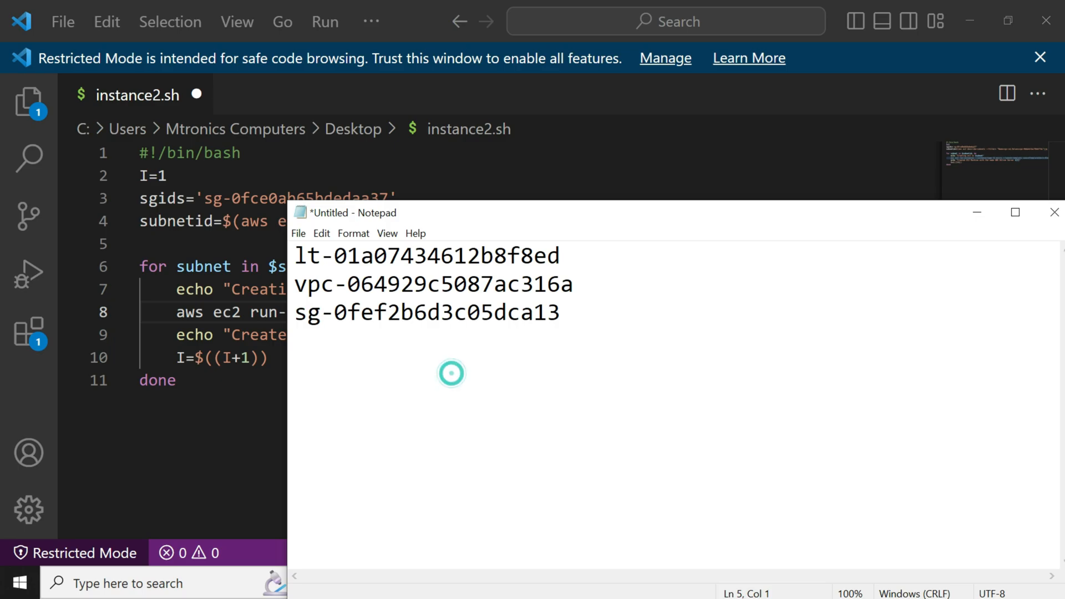
pyautogui.moveTo(295, 285); pyautogui.dragTo(575, 285)
pyautogui.hotkey('ctrl', 'c')
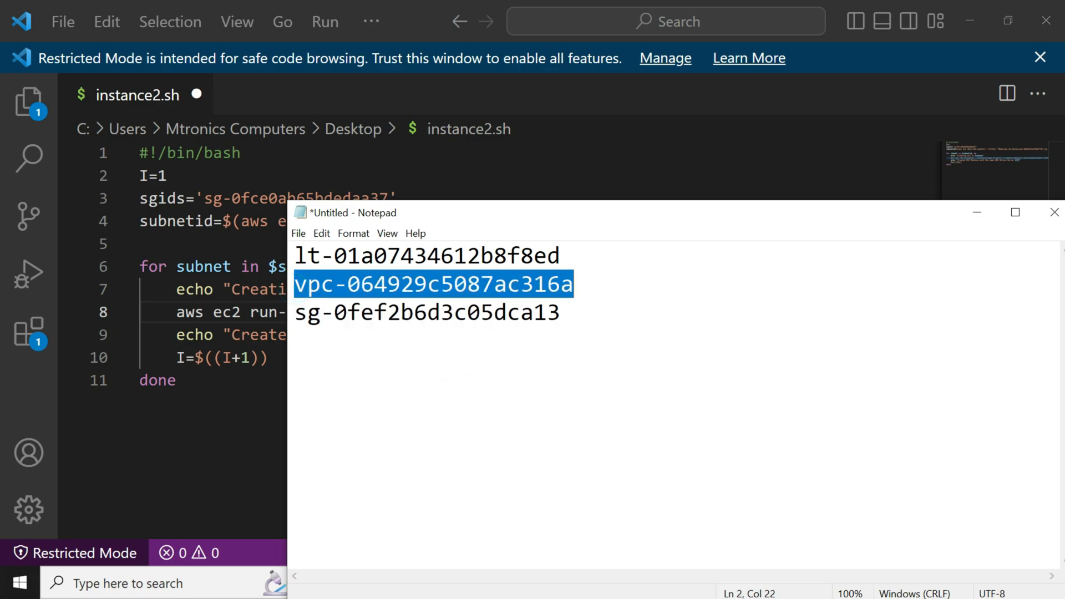
pyautogui.click(979, 210)
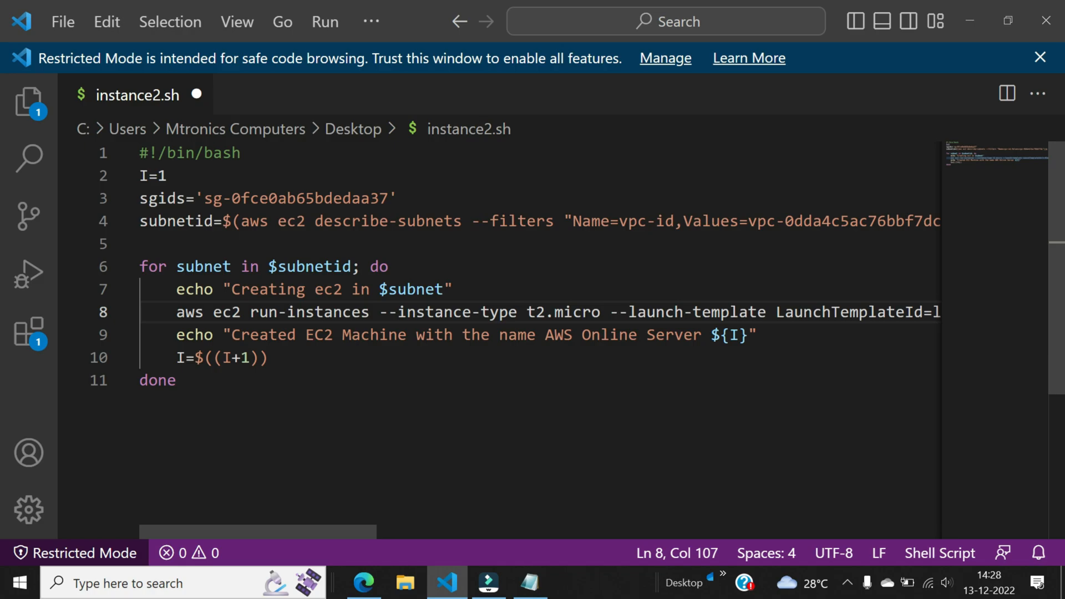
pyautogui.moveTo(749, 221); pyautogui.dragTo(583, 220)
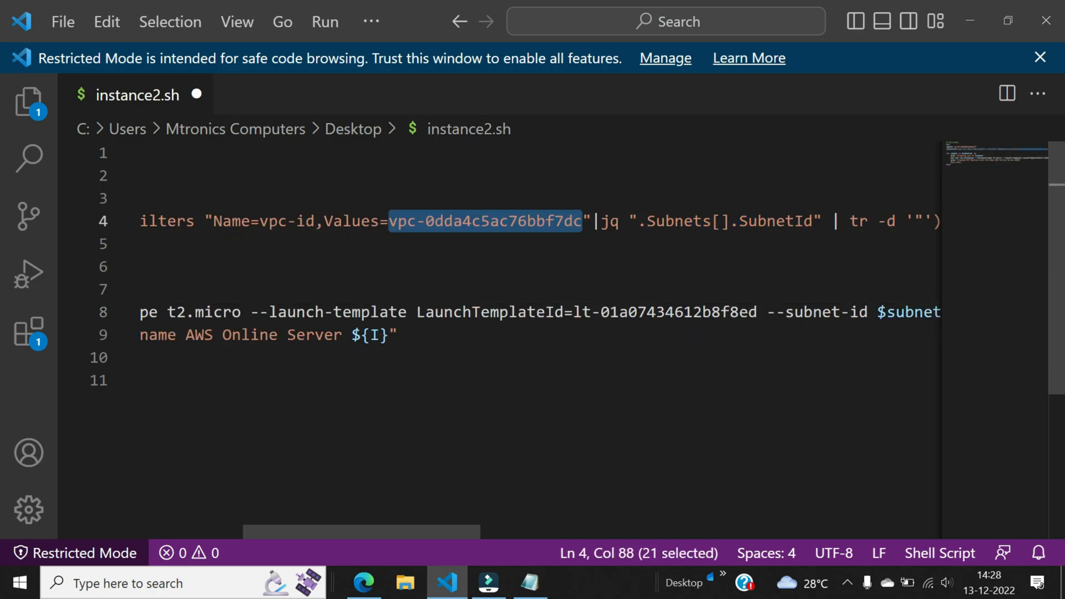
pyautogui.hotkey('ctrl', 'v')
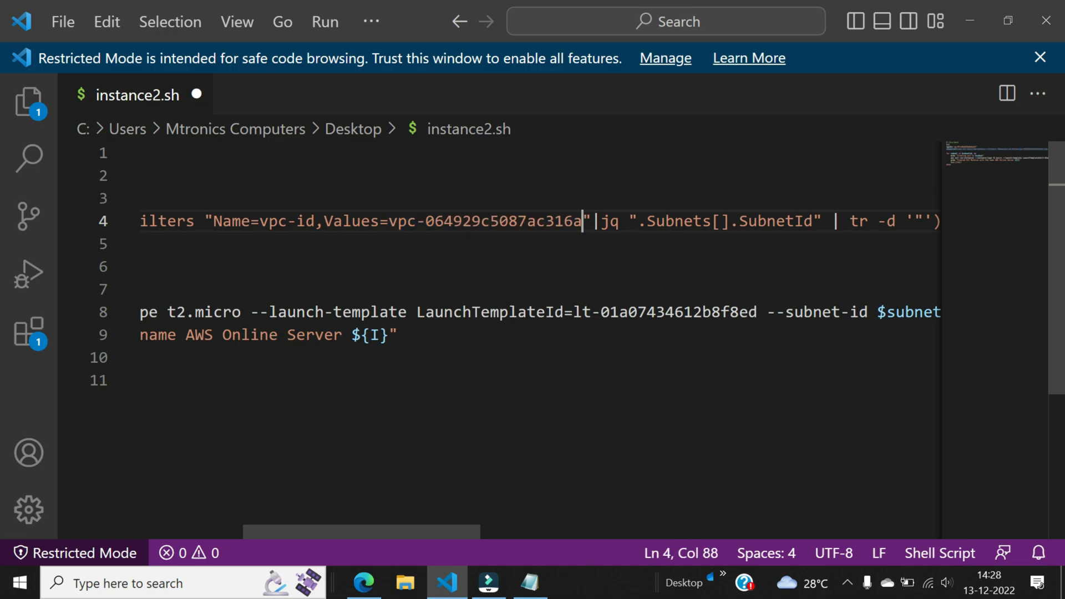
# Copy the security group ID sg-0fef2b6d3c05dca13 from the Notepad notes and set it as the script's sgids value.
pyautogui.click(530, 583)
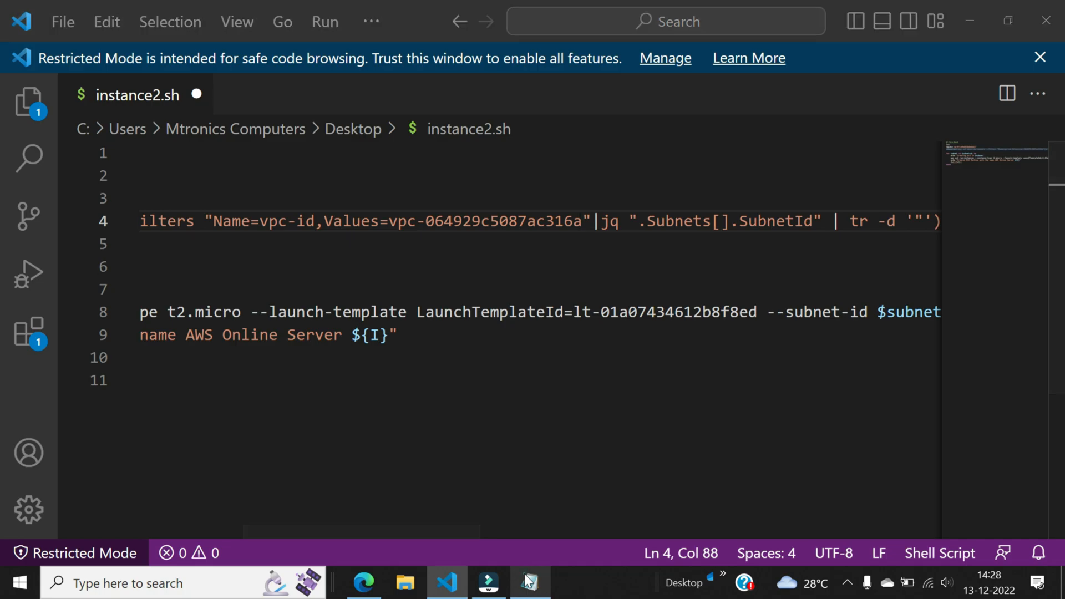
pyautogui.click(436, 373)
pyautogui.click(308, 311)
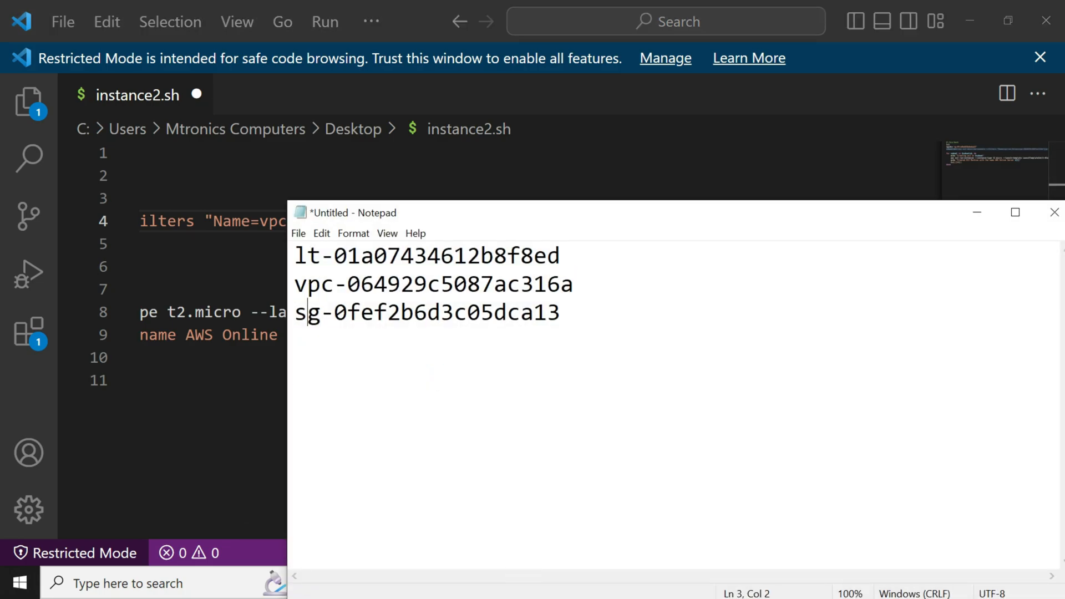
pyautogui.hotkey('shift', 'Right')
pyautogui.hotkey('shift', 'Right')
pyautogui.hotkey('shift', 'Right')
pyautogui.moveTo(573, 313); pyautogui.dragTo(291, 312)
pyautogui.rightClick(334, 312)
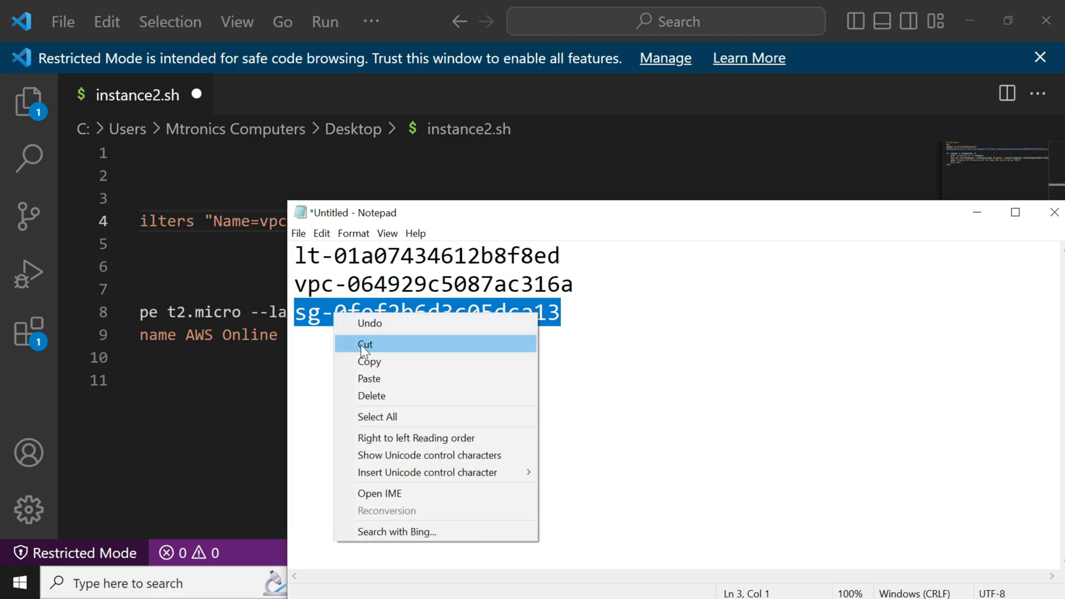
pyautogui.click(366, 361)
pyautogui.click(979, 211)
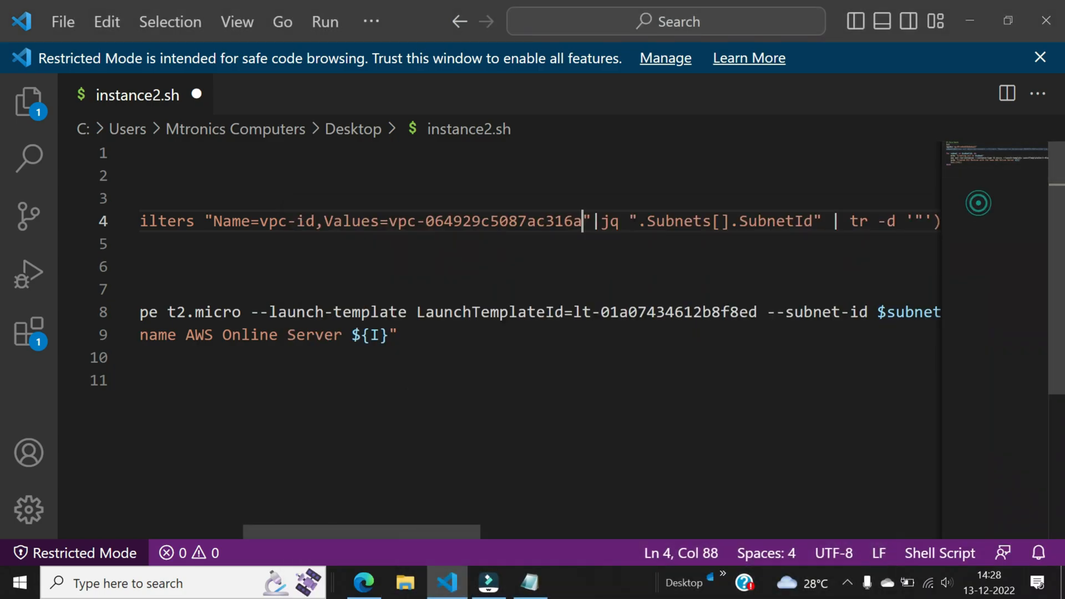
pyautogui.moveTo(444, 528); pyautogui.dragTo(246, 531)
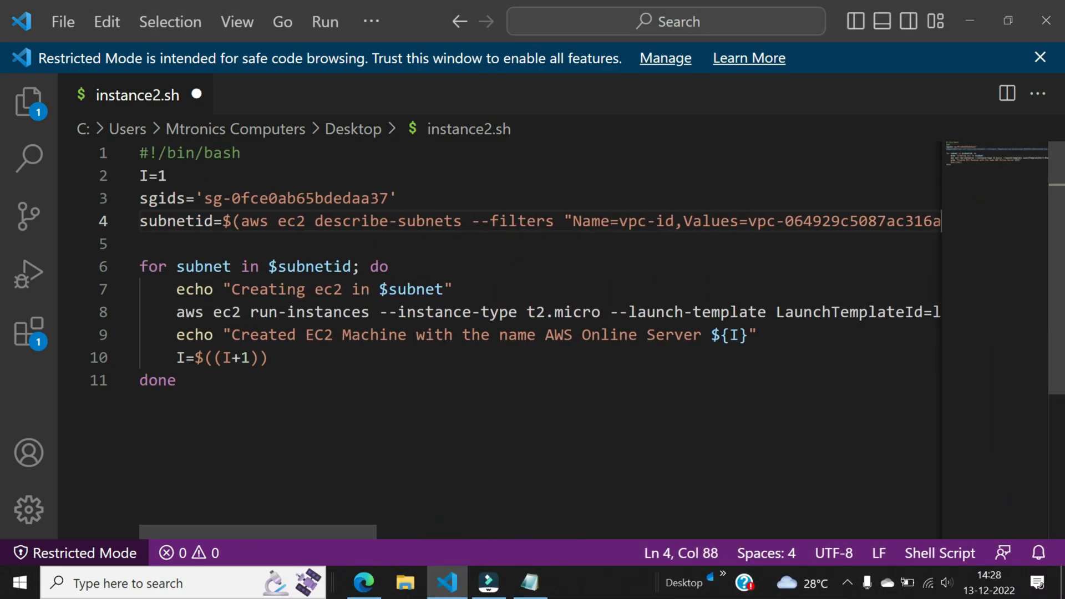
pyautogui.moveTo(204, 198); pyautogui.dragTo(390, 198)
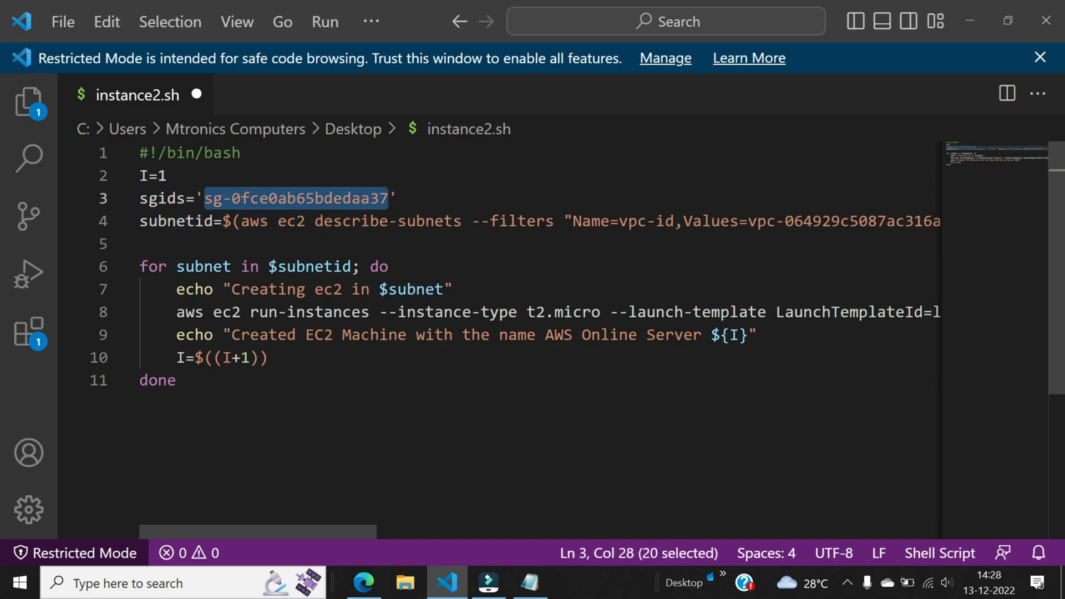
pyautogui.hotkey('ctrl', 'v')
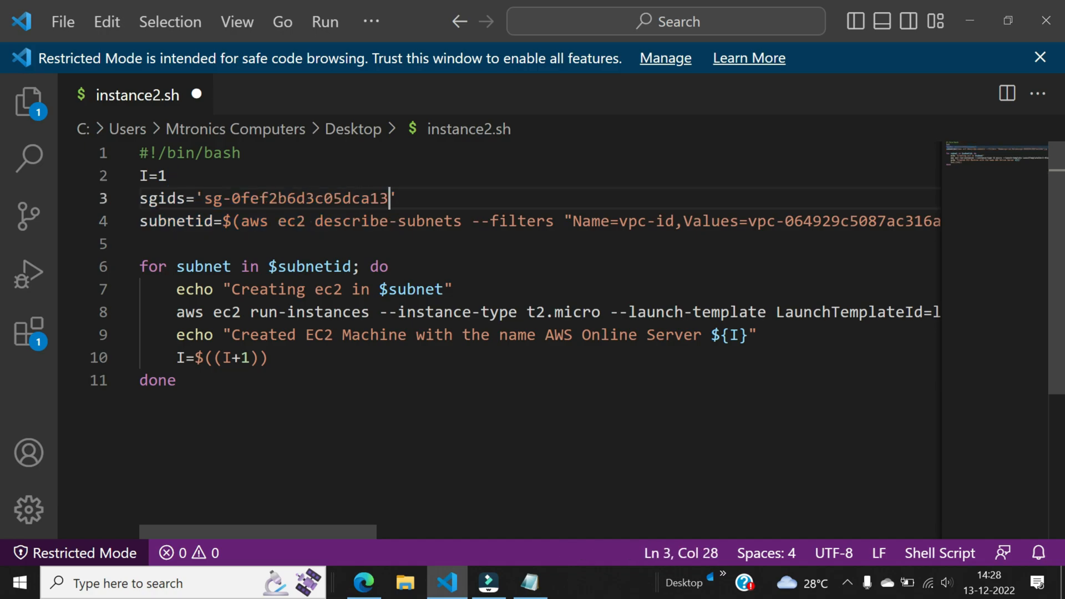
# Copy the entire instance2.sh script and switch to the AWS CloudShell terminal in the browser.
pyautogui.click(414, 394)
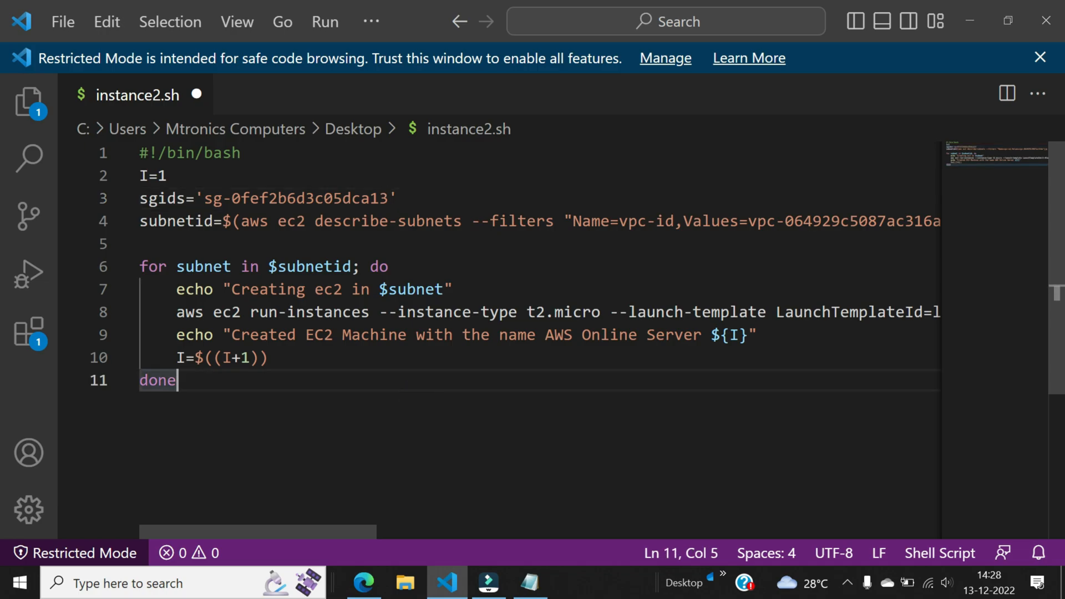
pyautogui.hotkey('ctrl', 'a')
pyautogui.rightClick(351, 273)
pyautogui.click(423, 398)
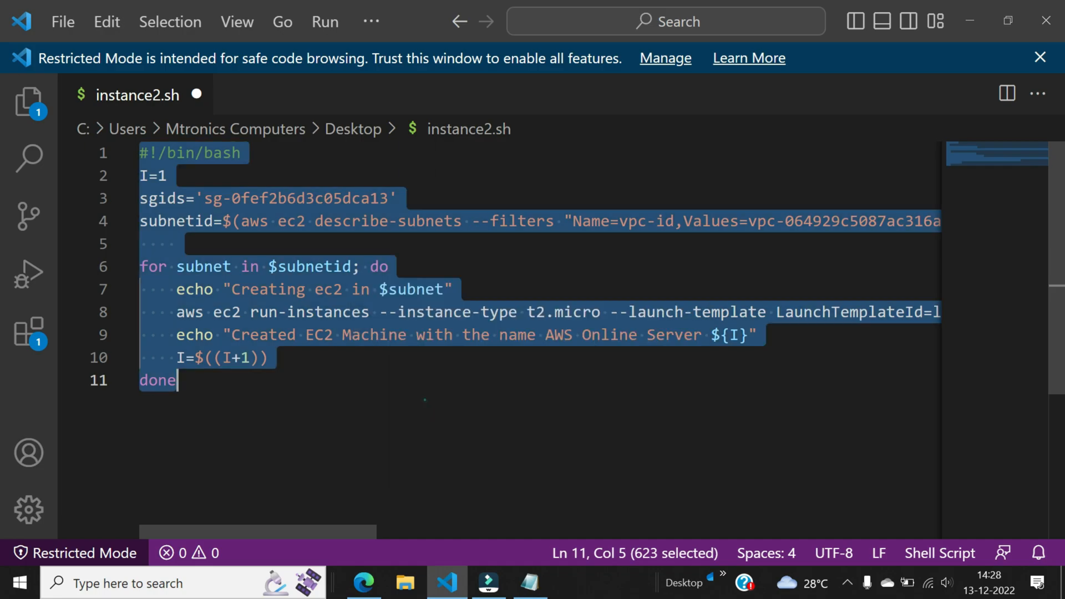
pyautogui.moveTo(483, 591)
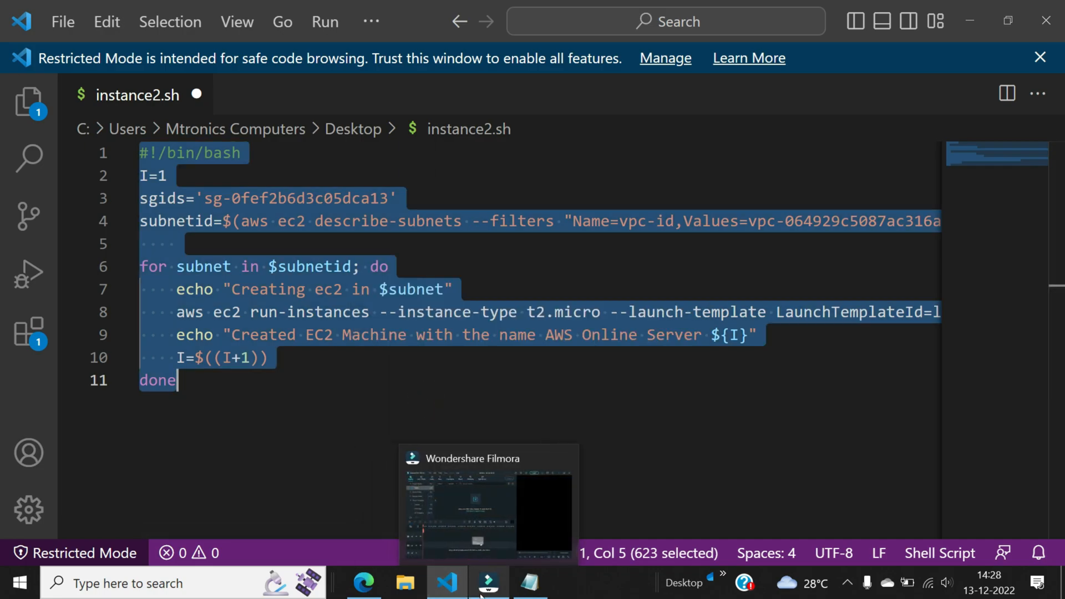
pyautogui.click(450, 593)
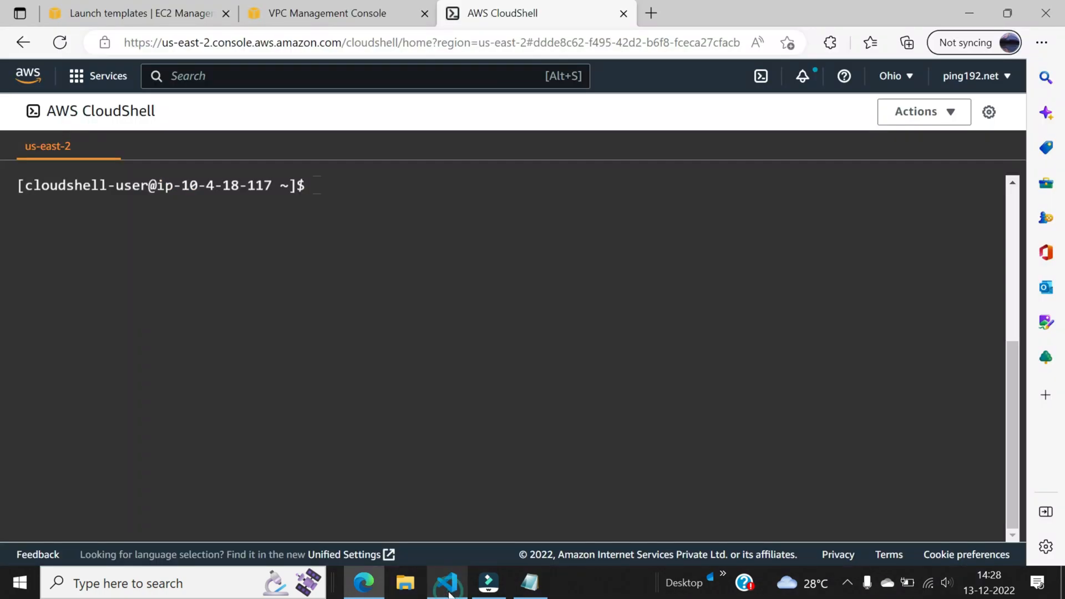
pyautogui.click(364, 184)
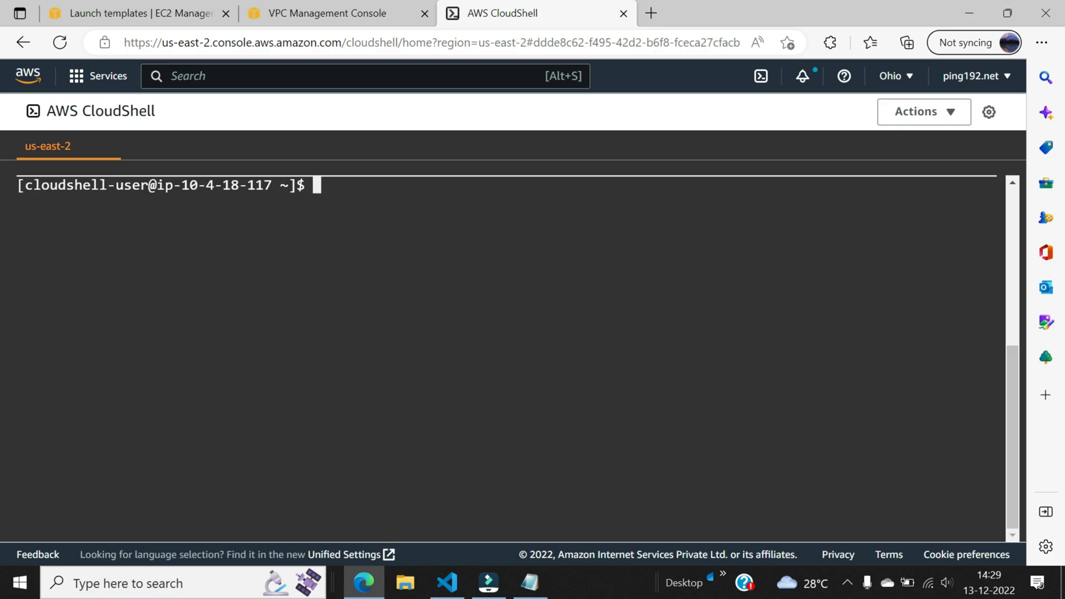
# Open a new file named instance.sh in nano and paste the copied multiline script into it.
pyautogui.write('nano ins')
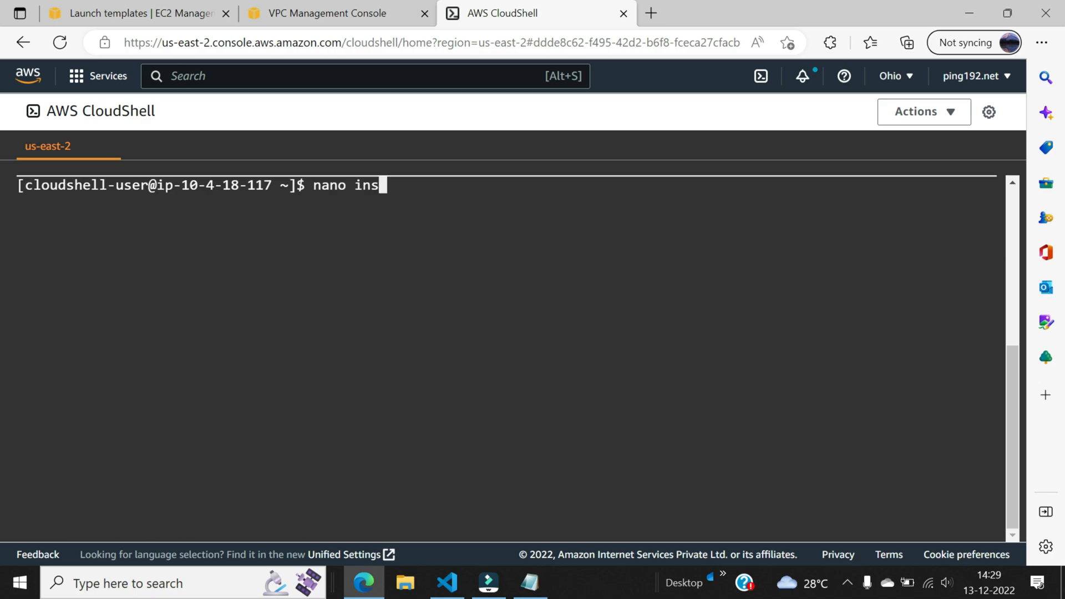
pyautogui.write('tance.sh')
pyautogui.press('Return')
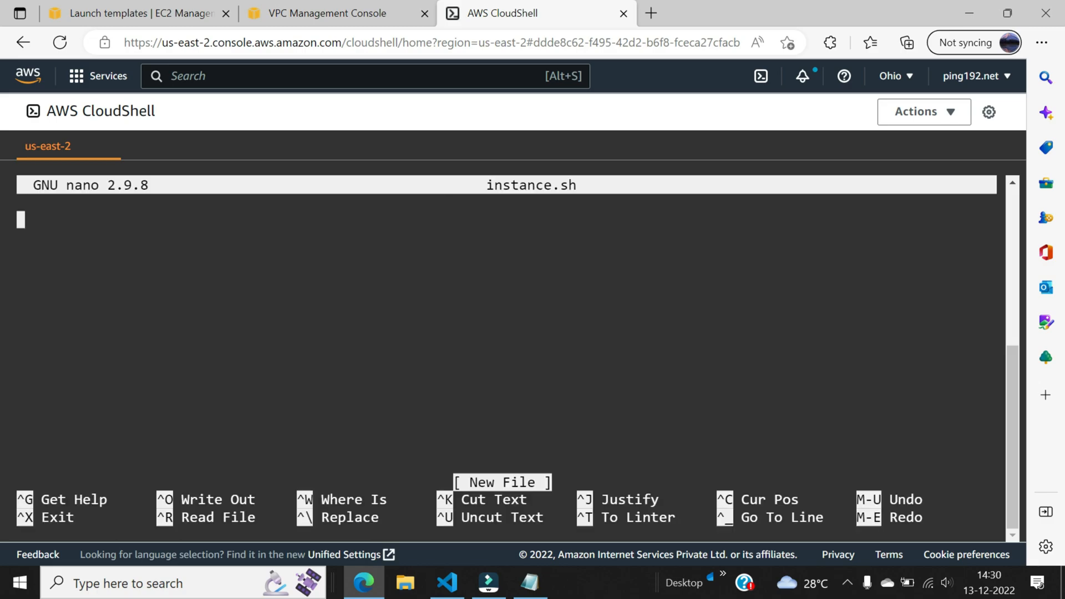
pyautogui.rightClick(240, 194)
pyautogui.click(350, 259)
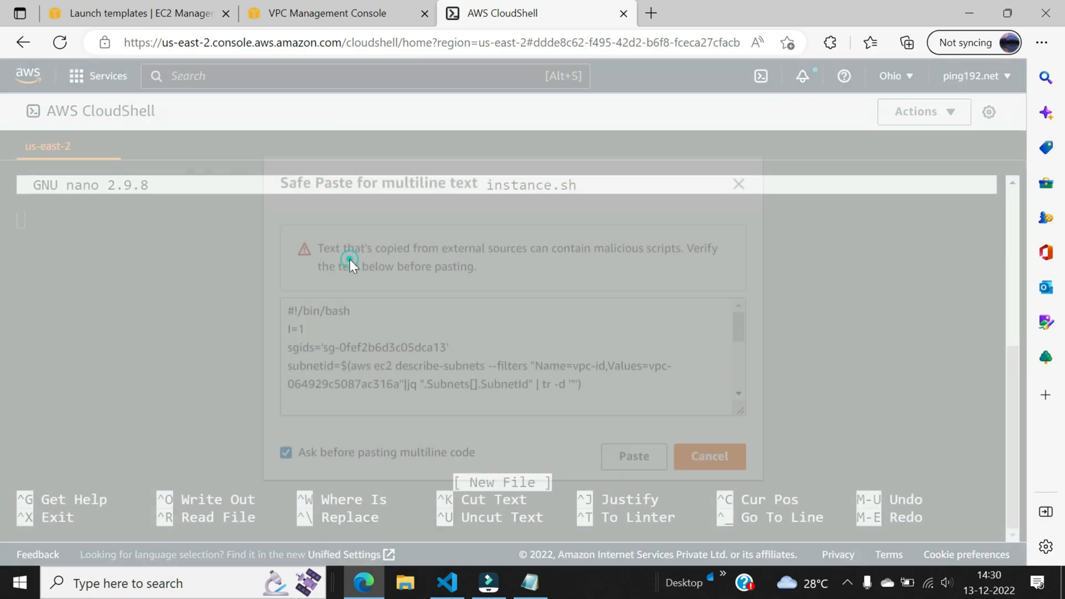
pyautogui.click(644, 461)
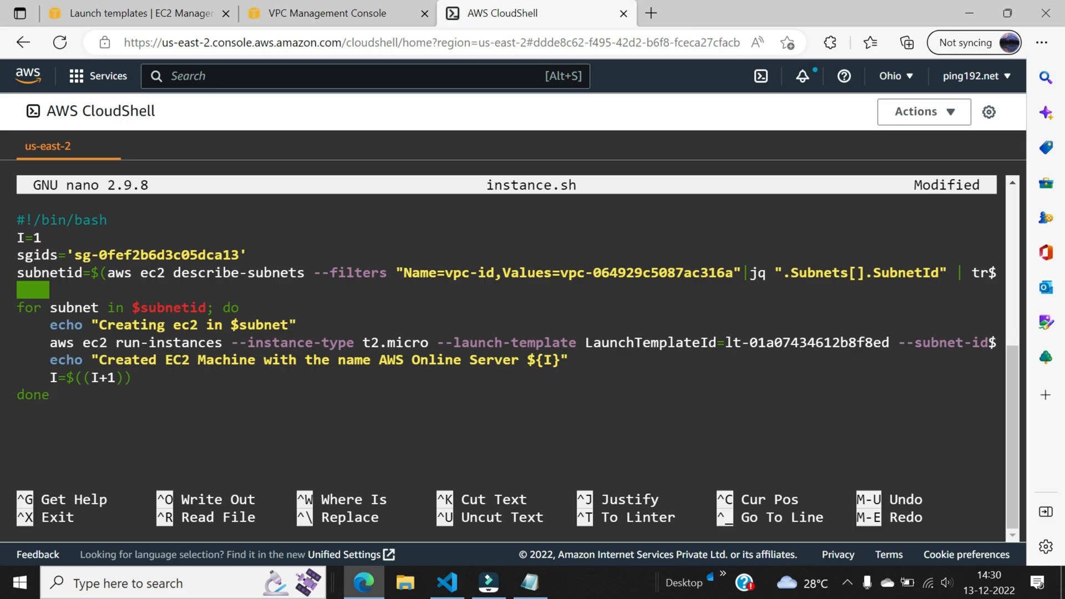
# Save the script under the file name instance.sh and exit nano.
pyautogui.hotkey('ctrl', 'o')
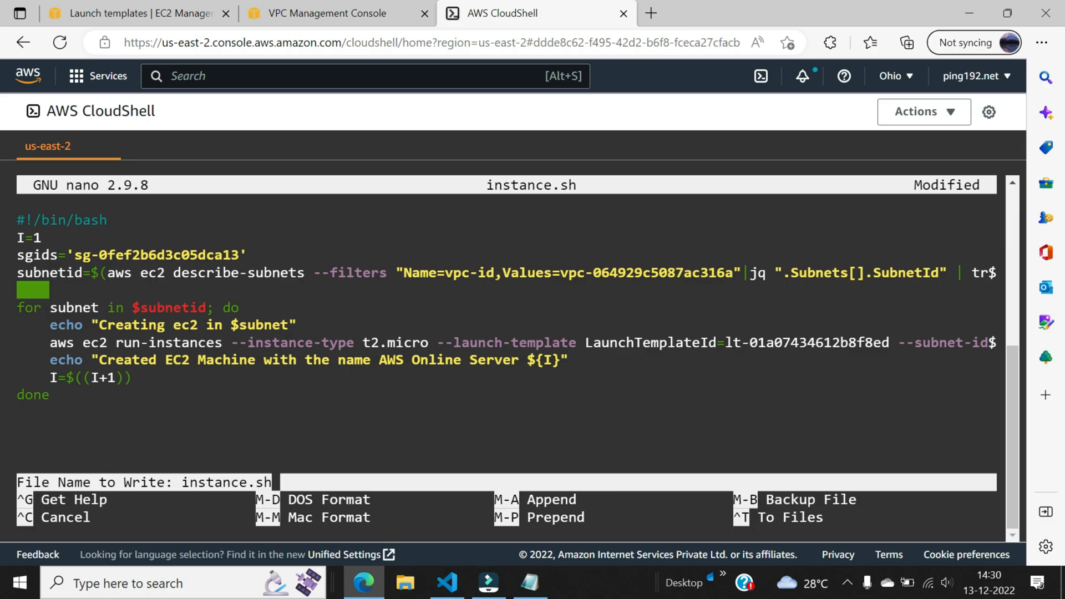
pyautogui.press('Return')
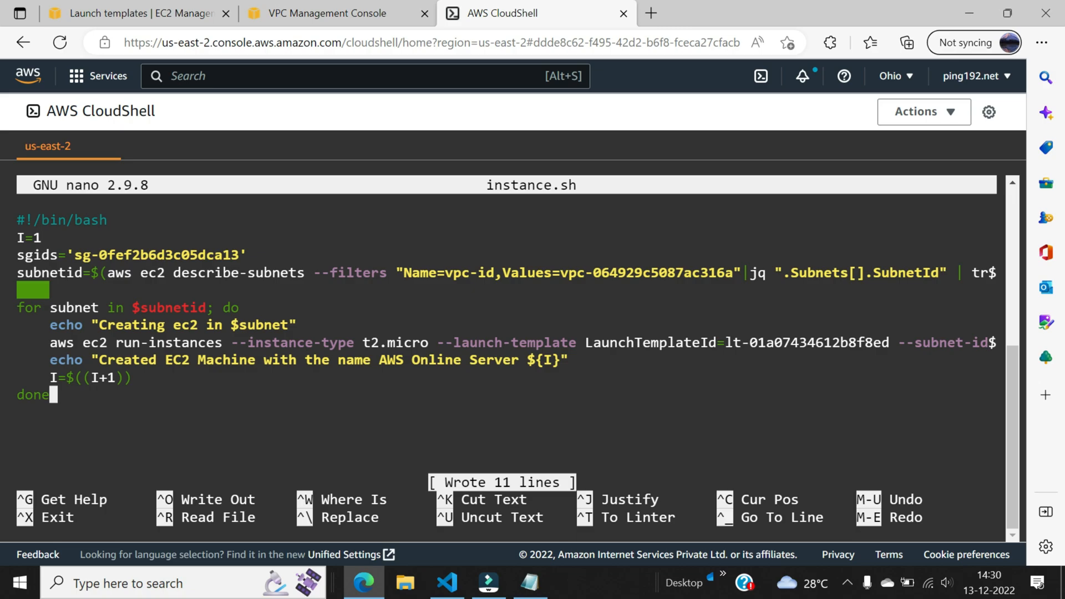
pyautogui.hotkey('ctrl', 'x')
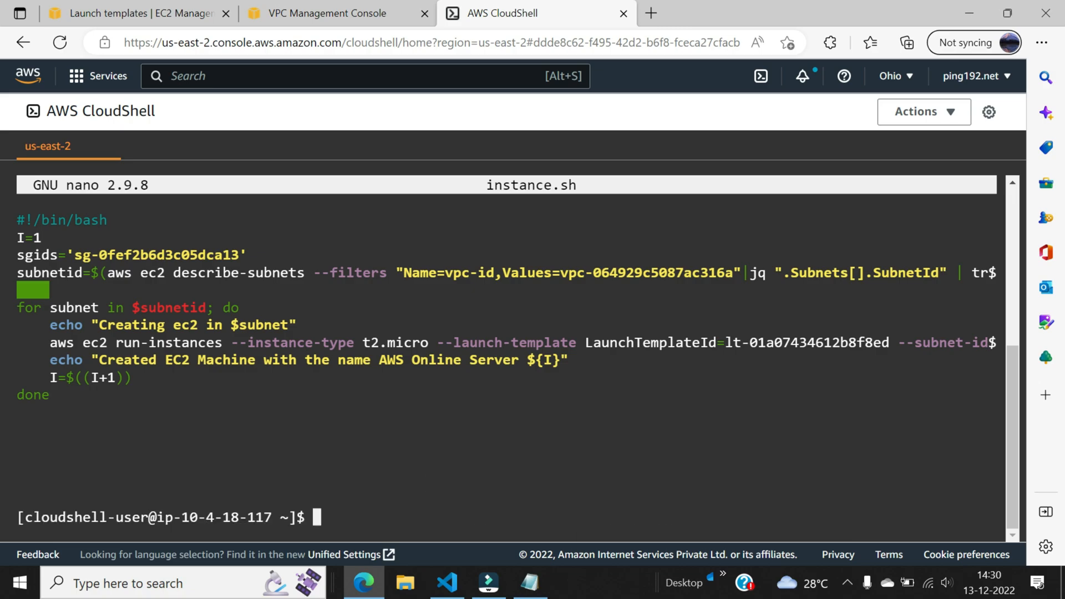
# Clear the terminal and display the saved script's contents with "cat instance.sh".
pyautogui.write('clear')
pyautogui.press('Return')
pyautogui.write('cat')
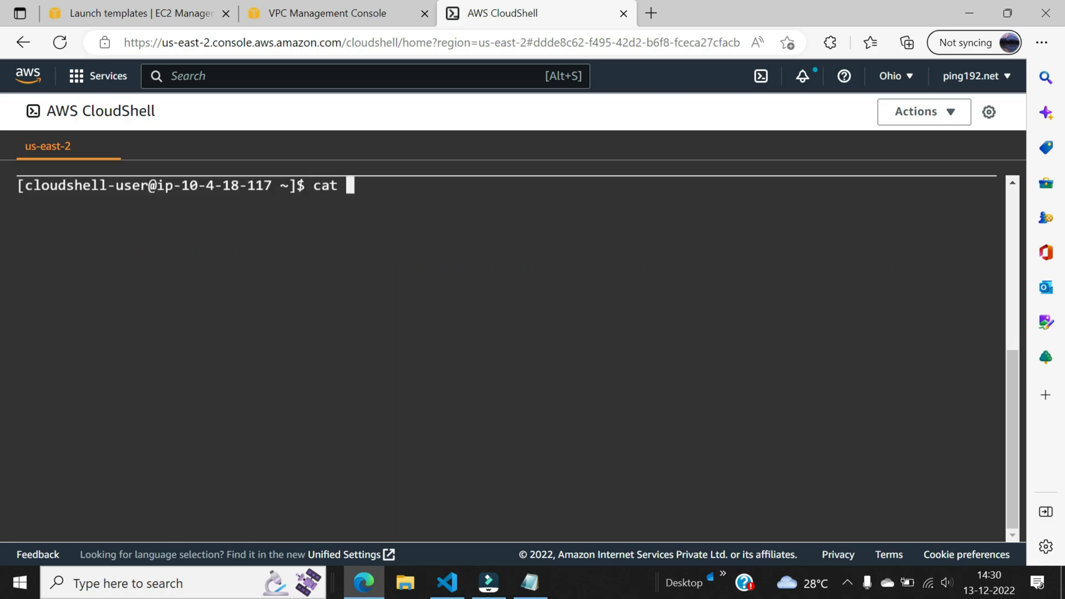
pyautogui.write(' na')
pyautogui.press('BackSpace')
pyautogui.press('BackSpace')
pyautogui.write('instance.sh')
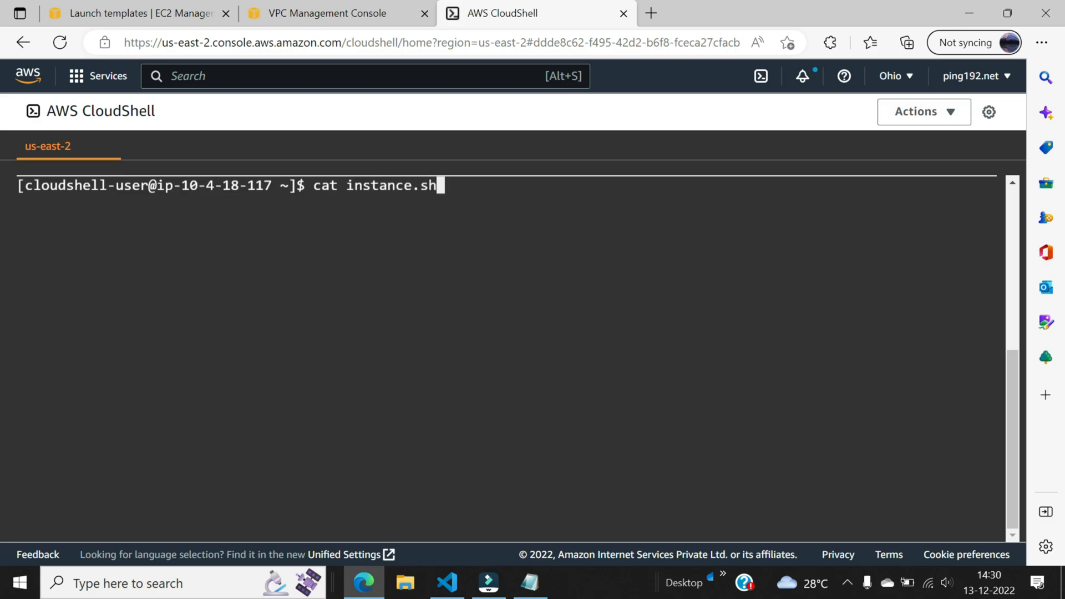
pyautogui.press('Return')
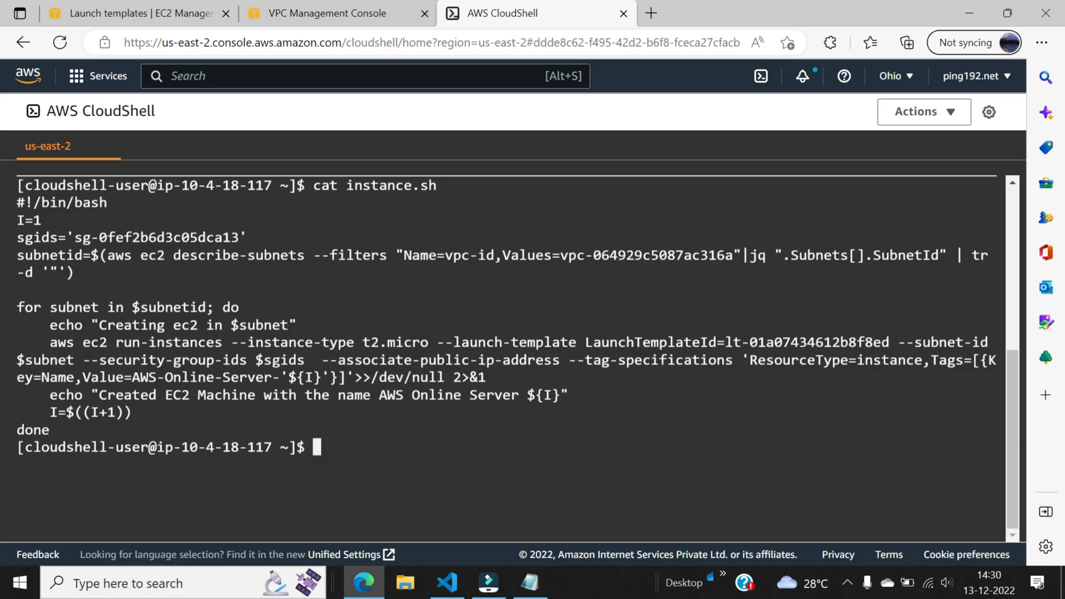
# Clear the CloudShell terminal and run the script with "bash instance.sh".
pyautogui.hotkey('ctrl', 'l')
pyautogui.write('bash inst')
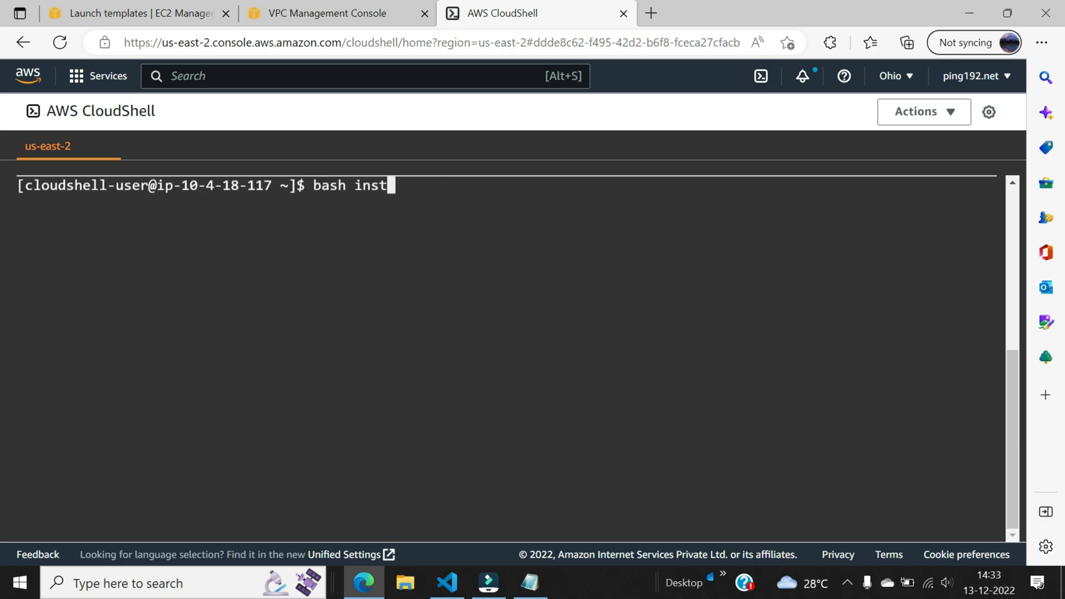
pyautogui.press('Tab')
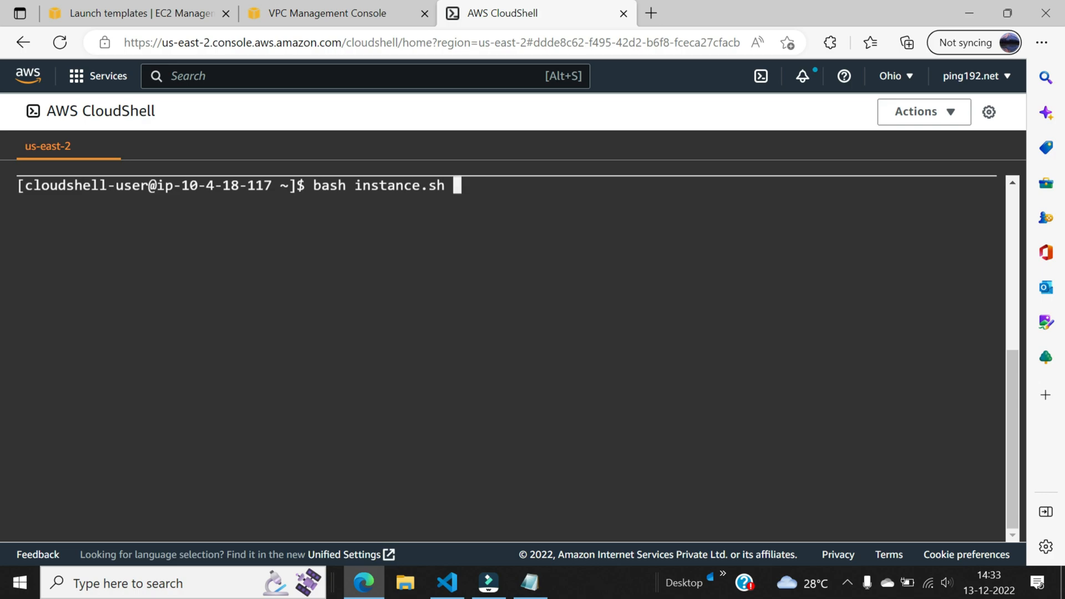
pyautogui.press('Return')
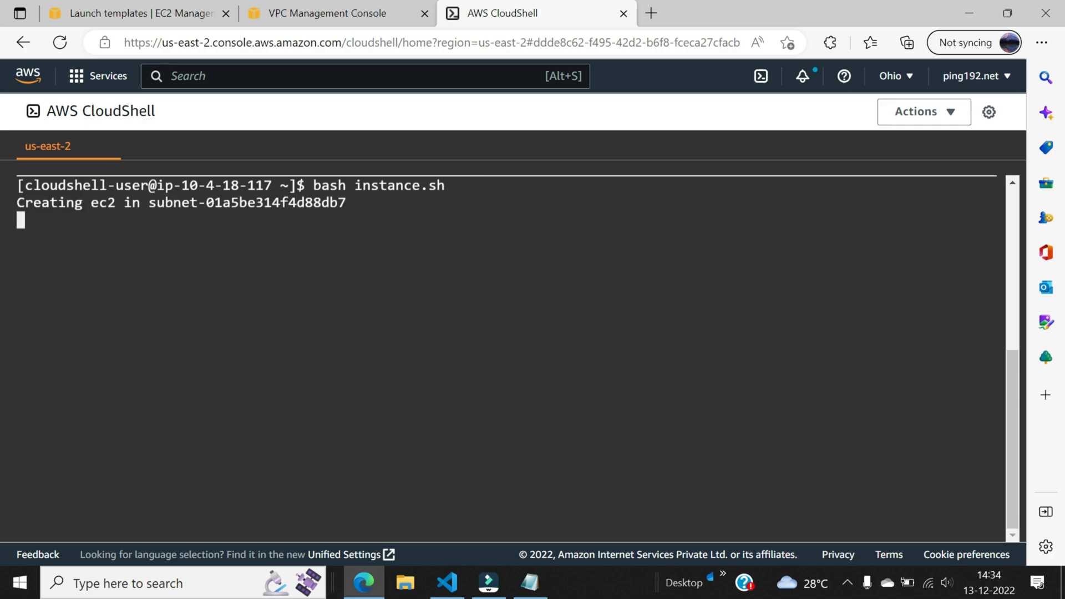
# Check the state of the AWS-Online-Server instances in the EC2 instances list and return to the script output in CloudShell.
pyautogui.click(130, 15)
pyautogui.doubleClick(629, 202)
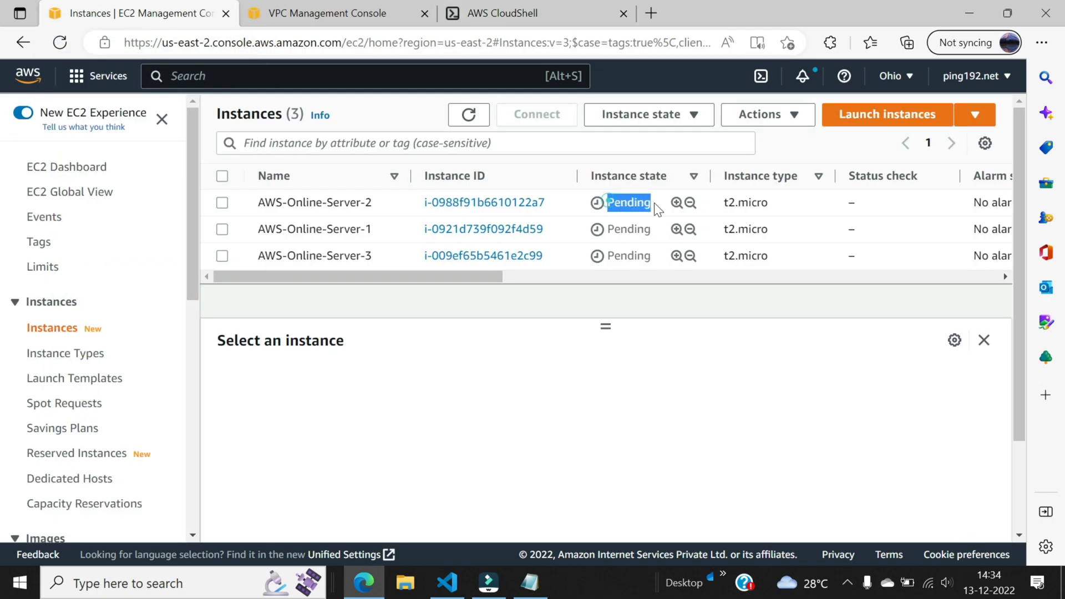
pyautogui.moveTo(612, 230); pyautogui.dragTo(659, 261)
pyautogui.click(658, 255)
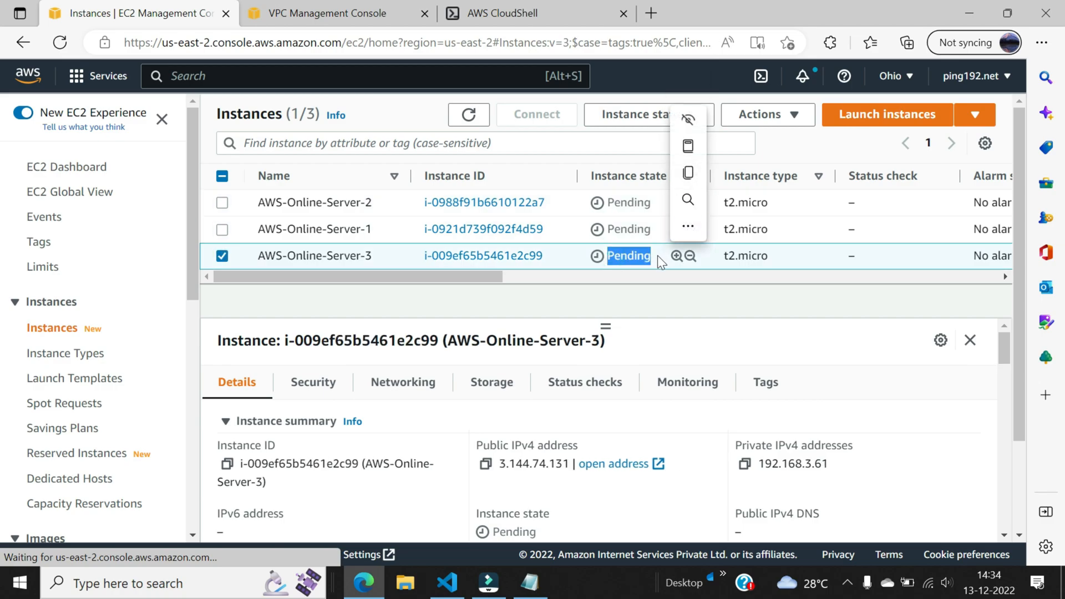
pyautogui.click(534, 5)
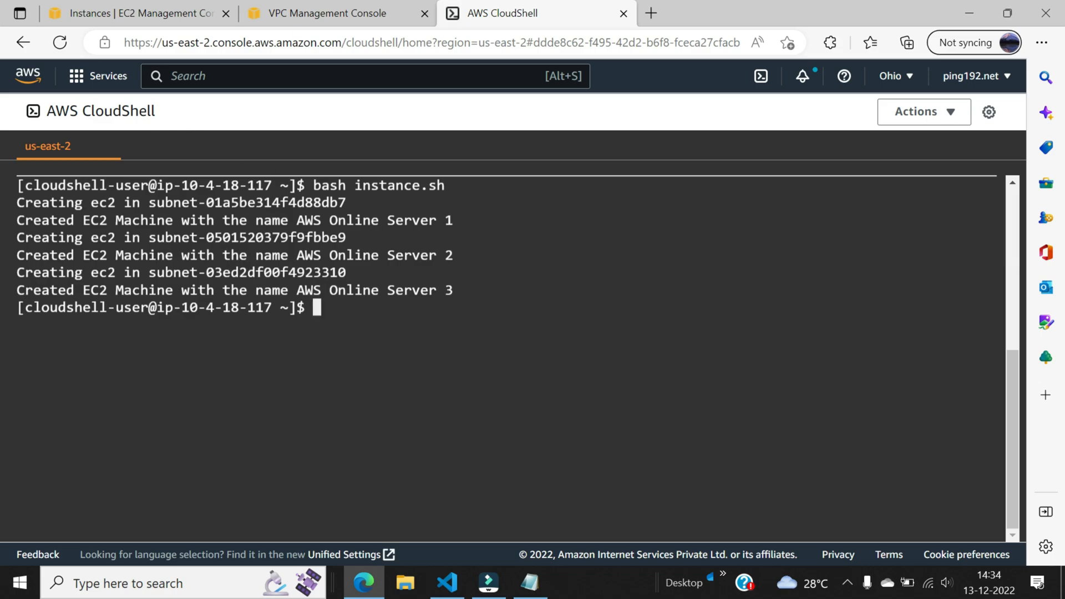
# Review the launched AWS-Online-Server instances in EC2 by selecting them in turn, and clear the selection.
pyautogui.click(156, 15)
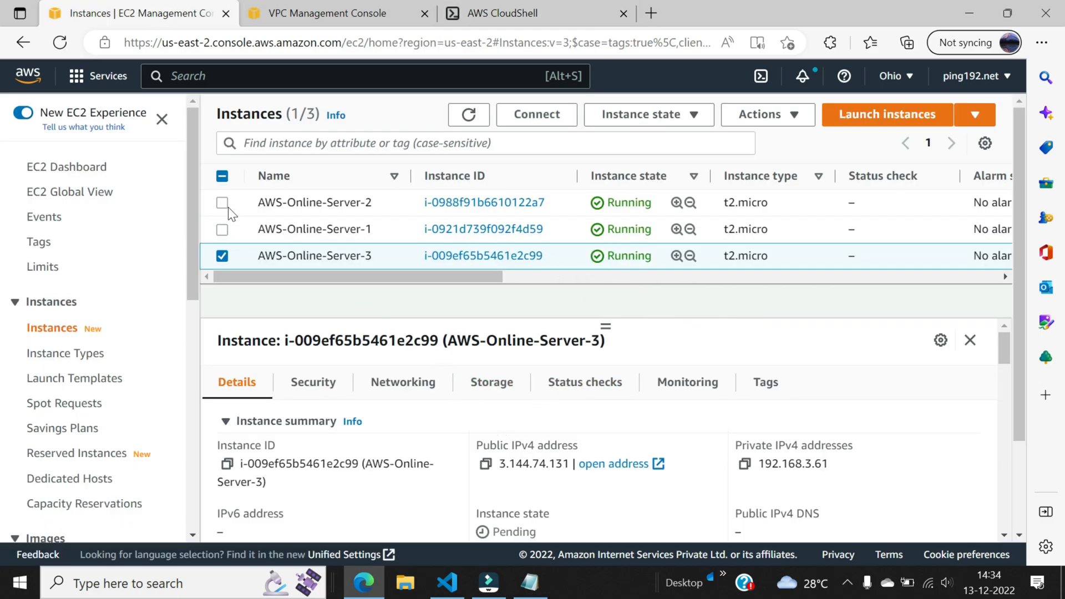
pyautogui.click(222, 229)
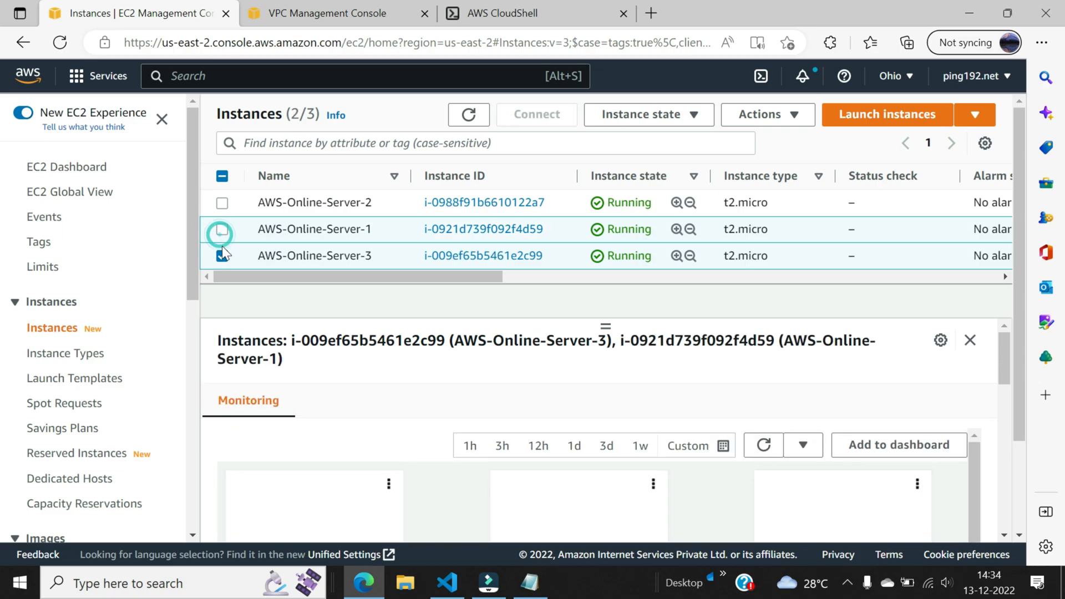
pyautogui.click(222, 255)
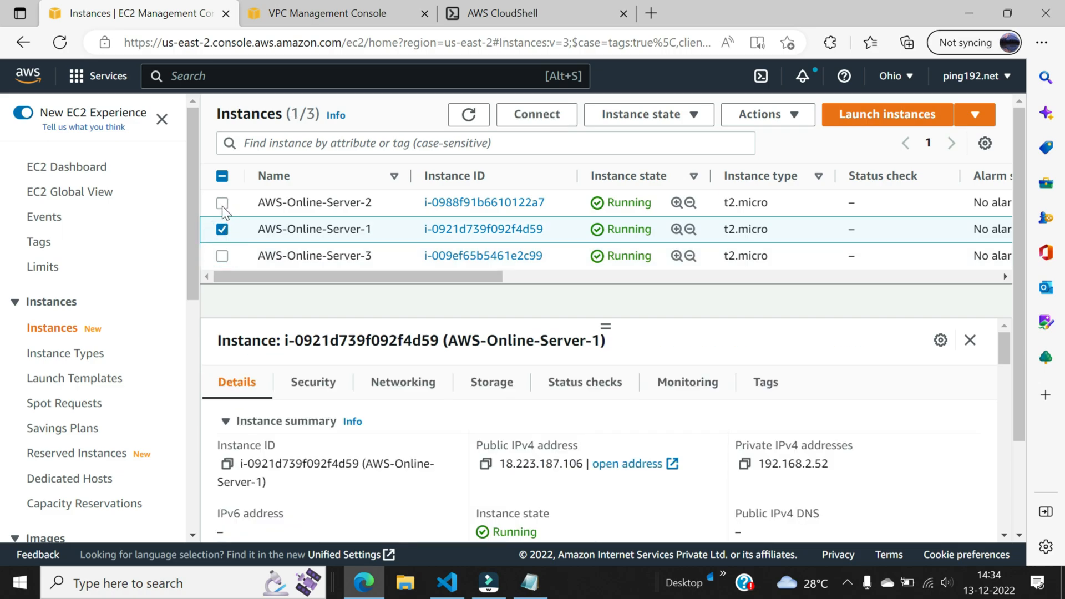
pyautogui.click(222, 203)
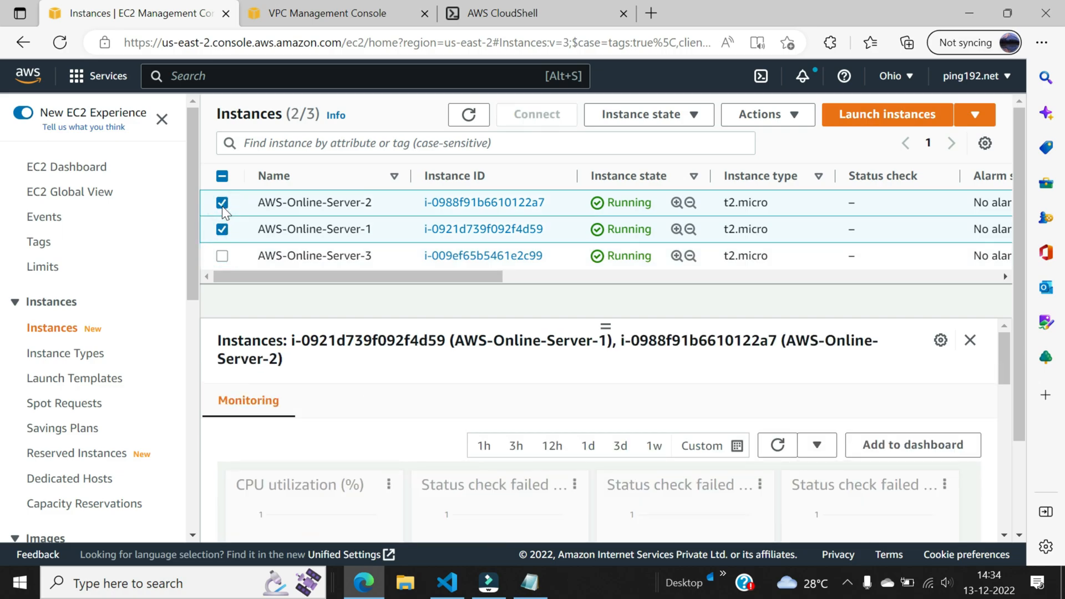
pyautogui.click(222, 203)
pyautogui.click(219, 231)
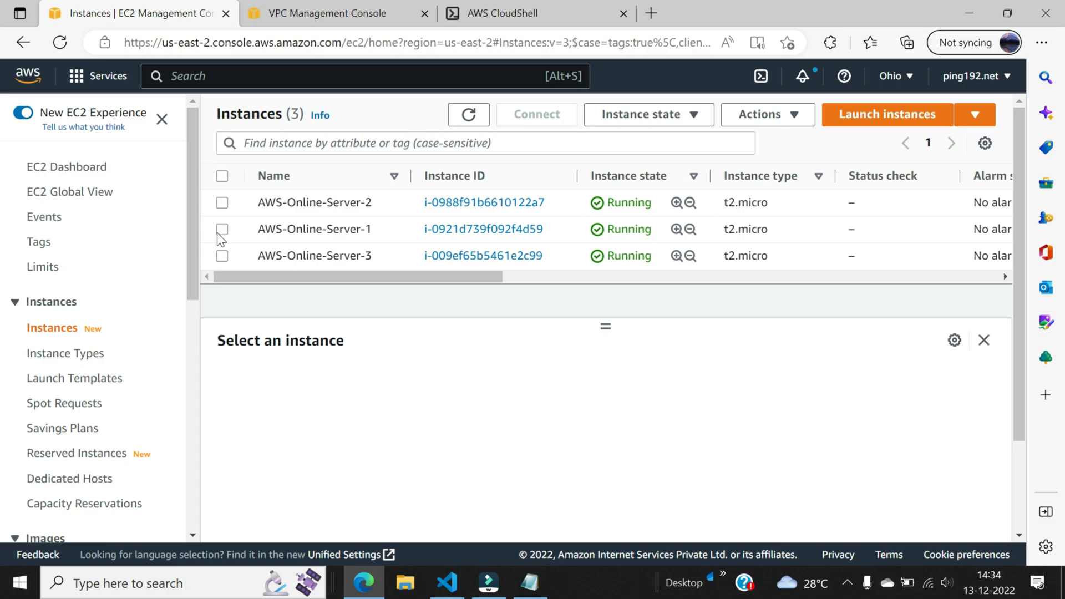
# Select all three AWS-Online-Server instances and terminate them.
pyautogui.click(222, 176)
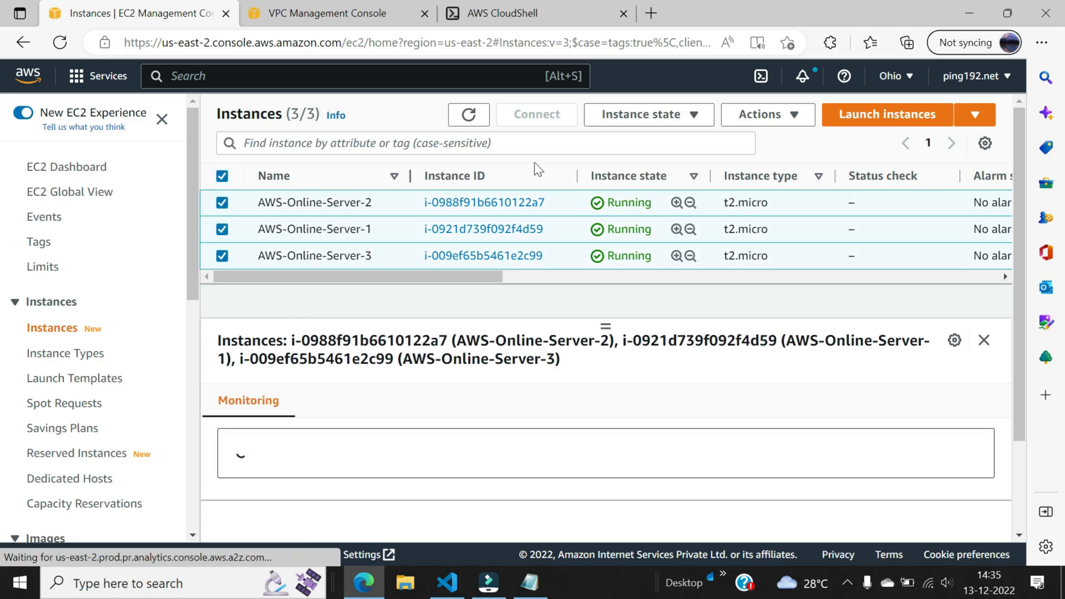
pyautogui.click(632, 114)
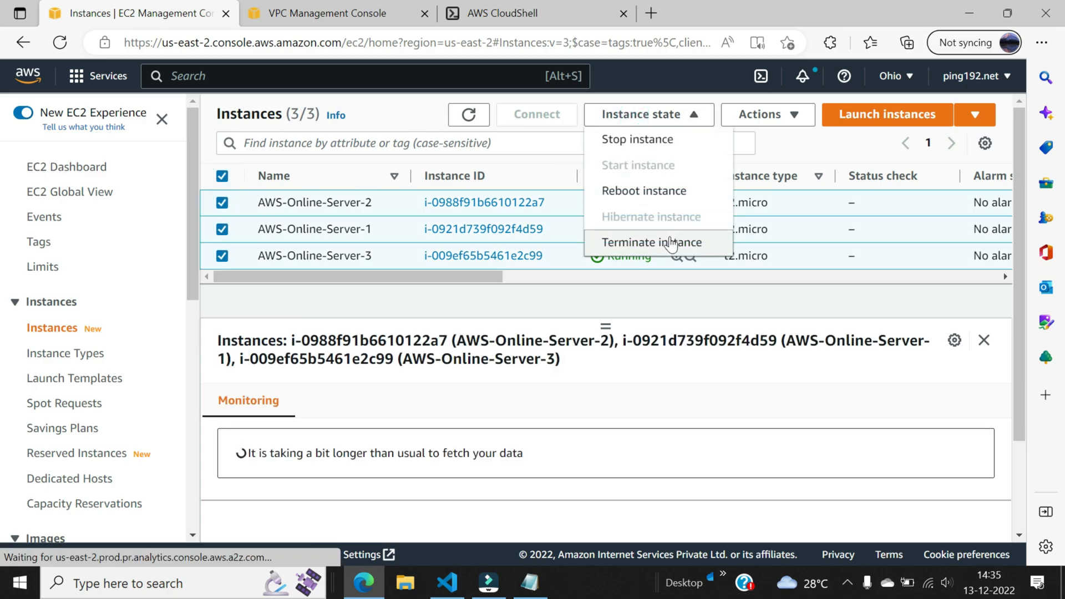
pyautogui.click(684, 242)
pyautogui.click(809, 464)
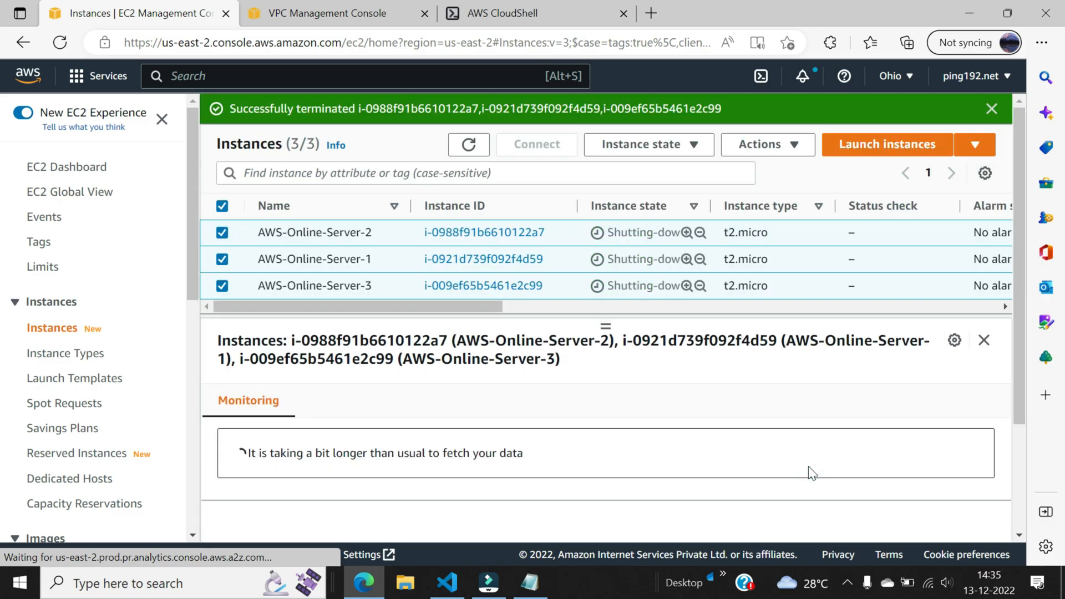
pyautogui.scroll(-3, 750, 279)
pyautogui.scroll(3, 747, 272)
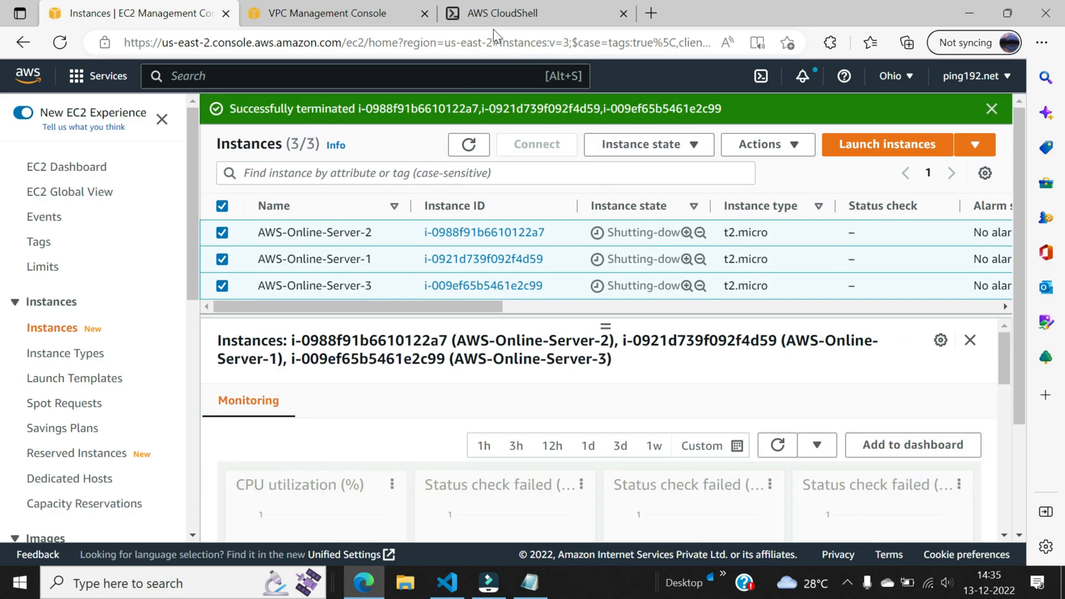
# Return to CloudShell and run "bash instance.sh" again.
pyautogui.click(464, 5)
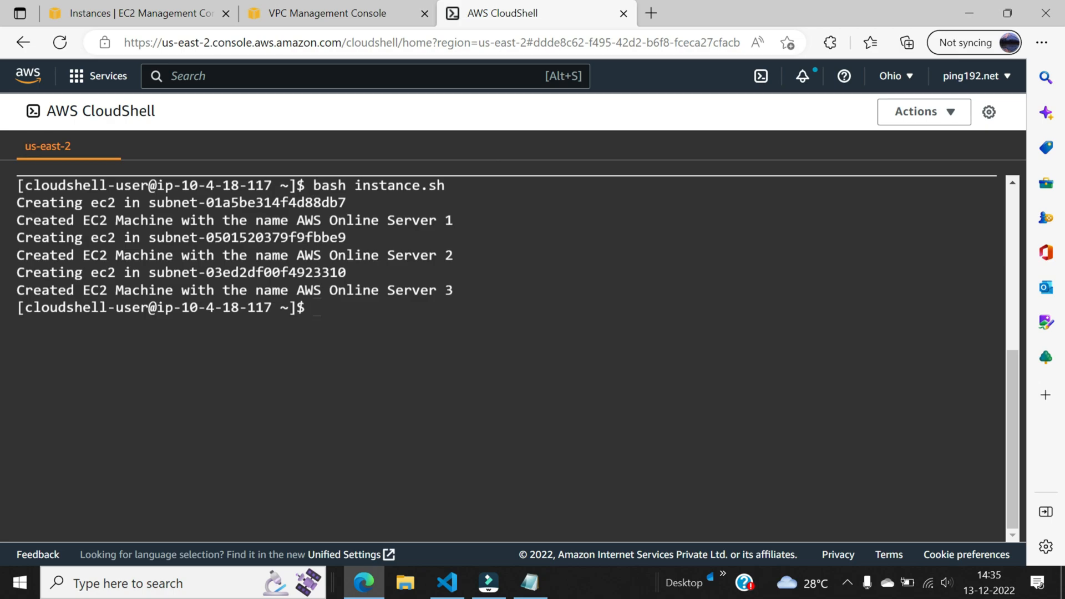
pyautogui.press('Up')
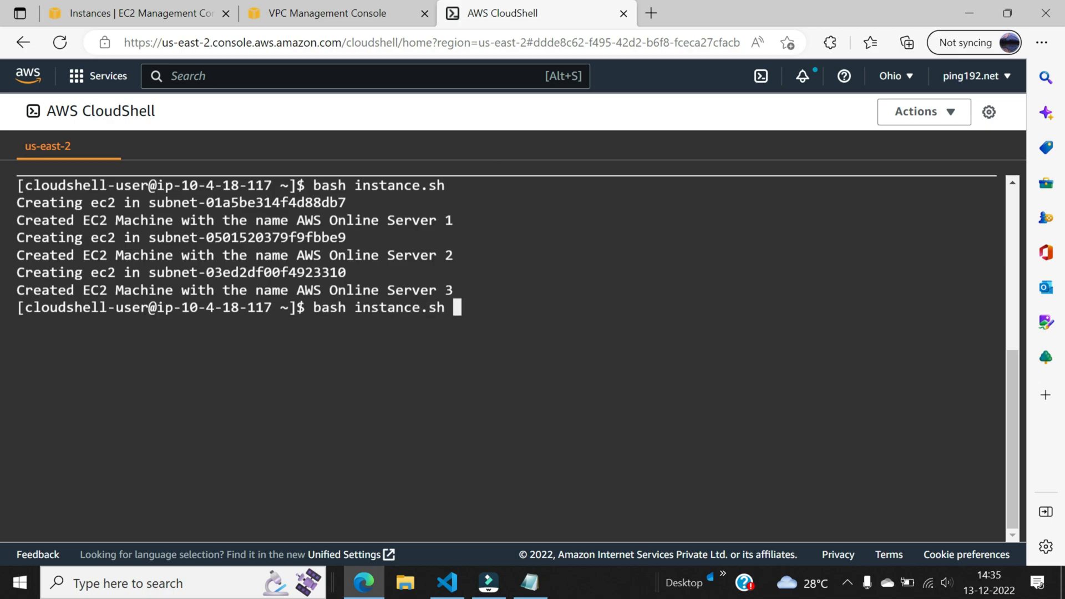
pyautogui.press('Return')
# Refresh the EC2 instances list repeatedly and check the state of the new AWS-Online-Server-1 and AWS-Online-Server-2 instances.
pyautogui.click(133, 11)
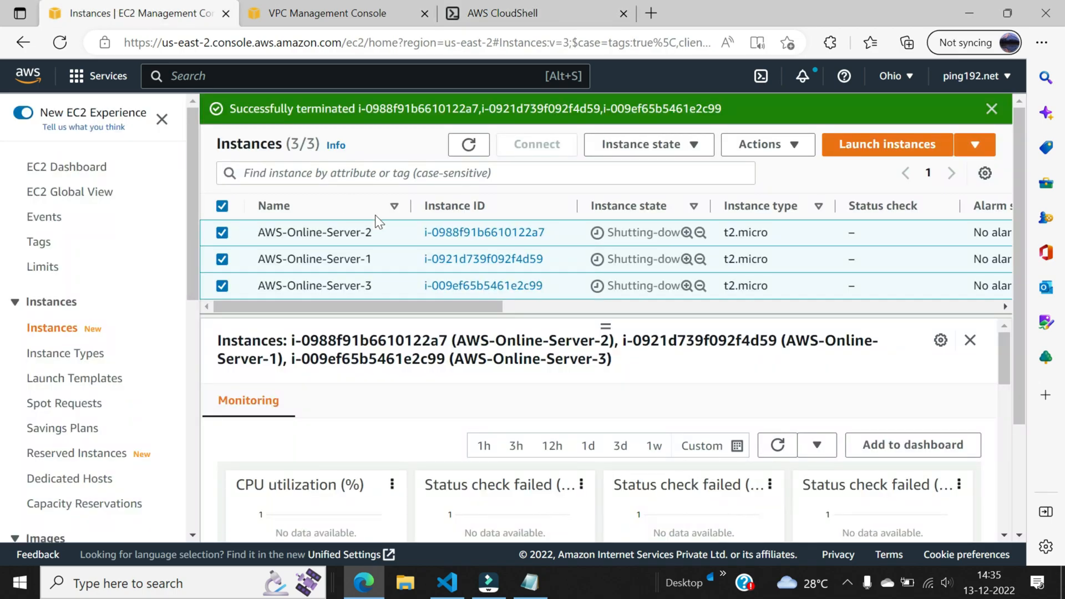
pyautogui.click(471, 148)
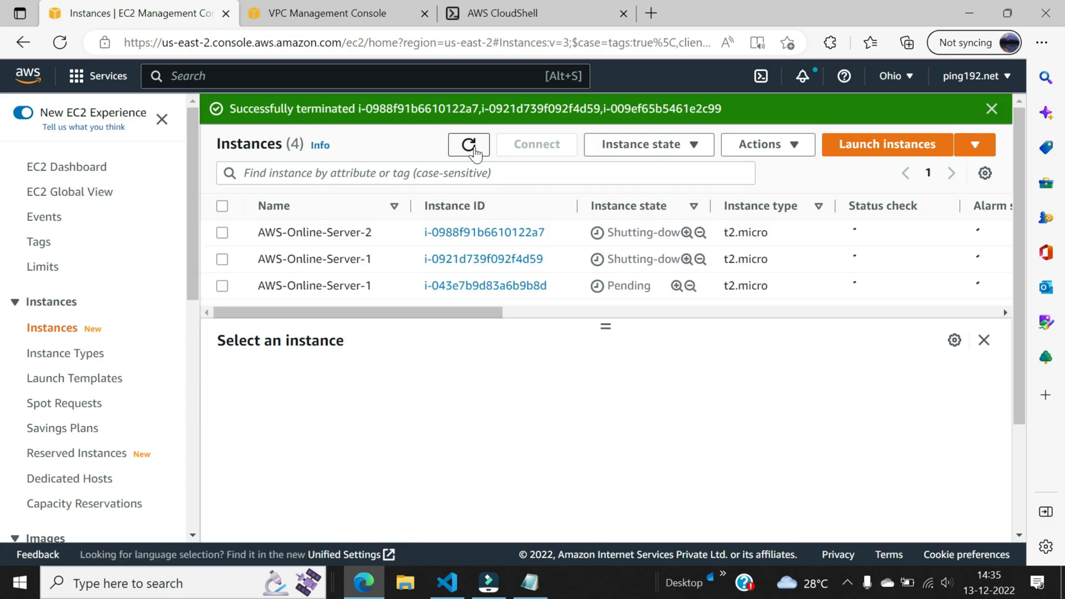
pyautogui.moveTo(264, 286); pyautogui.dragTo(366, 285)
pyautogui.doubleClick(664, 285)
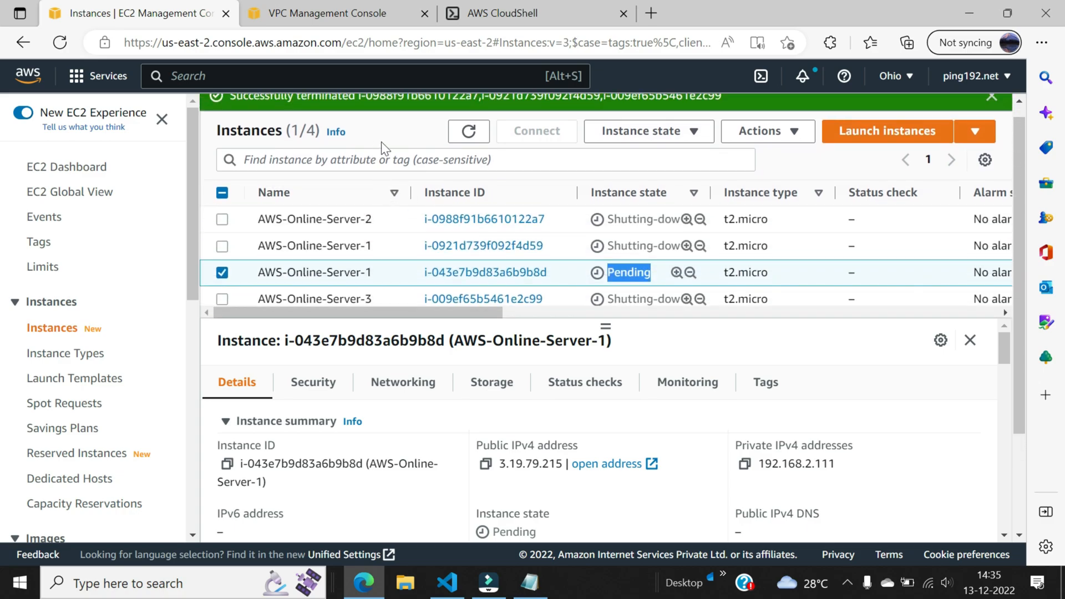
pyautogui.click(469, 131)
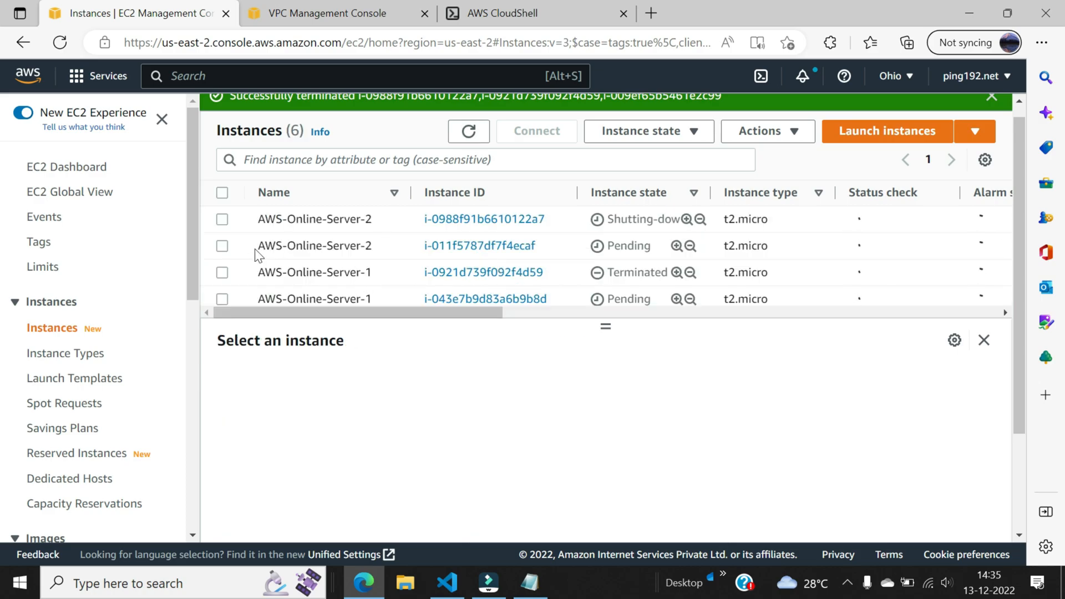
pyautogui.moveTo(256, 245); pyautogui.dragTo(371, 245)
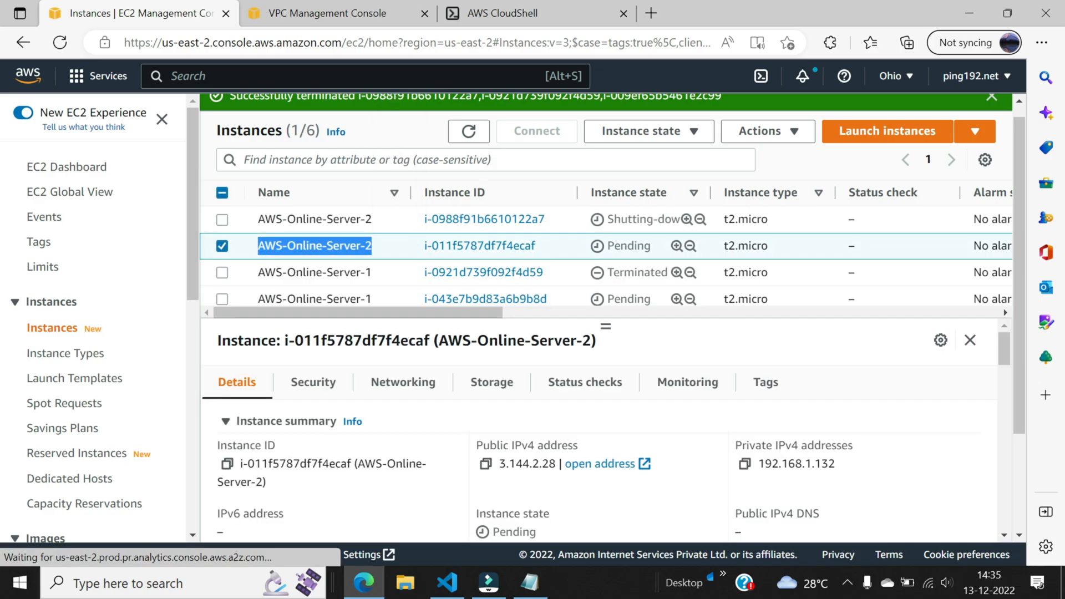
pyautogui.click(470, 132)
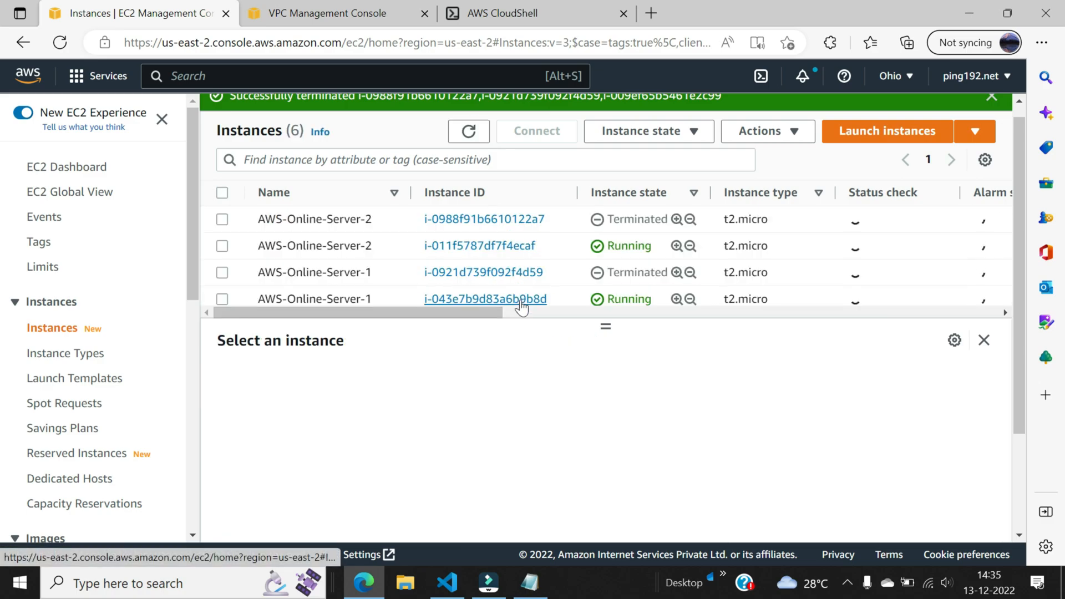
# Check the new AWS-Online-Server-3 instance's name and state, and review the second script run's output in CloudShell.
pyautogui.scroll(-5, 387, 283)
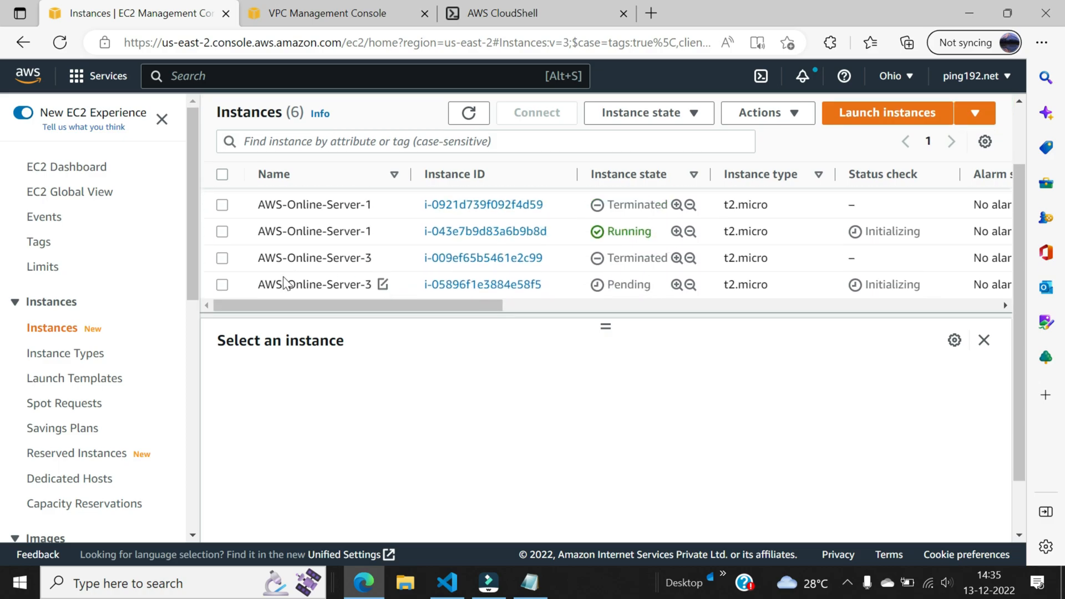
pyautogui.moveTo(264, 285); pyautogui.dragTo(365, 285)
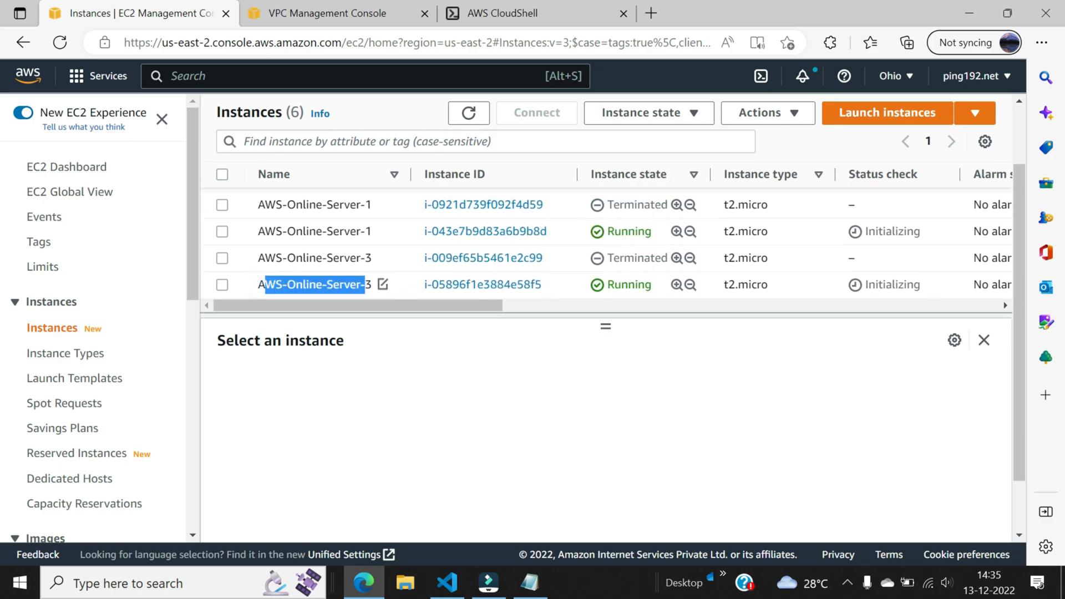
pyautogui.moveTo(598, 286); pyautogui.dragTo(651, 284)
pyautogui.scroll(1, 651, 282)
pyautogui.scroll(1, 652, 284)
pyautogui.scroll(-3, 651, 285)
pyautogui.scroll(3, 650, 287)
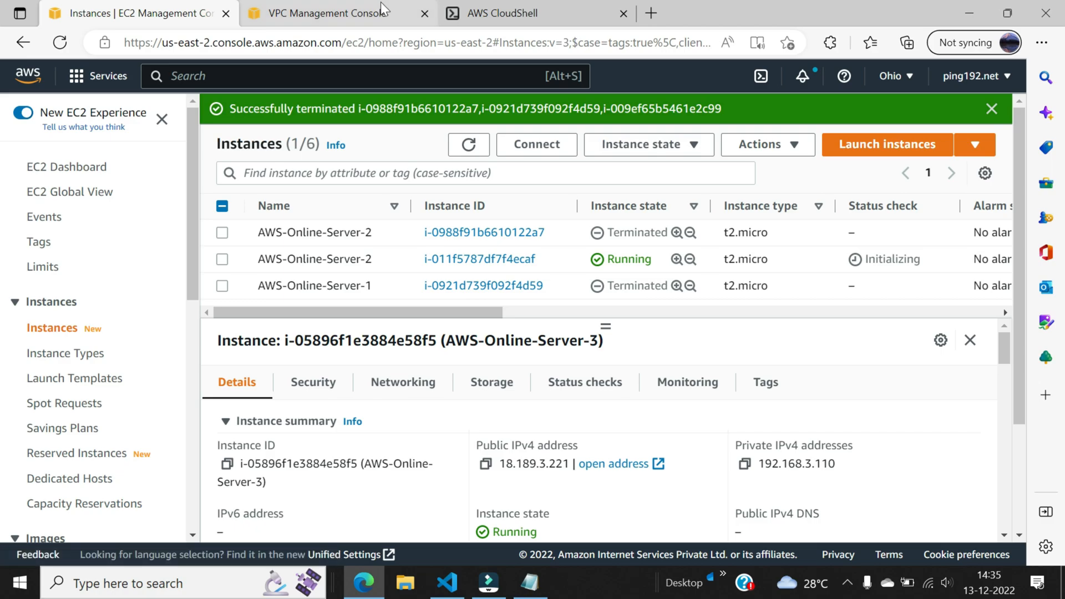
pyautogui.click(529, 12)
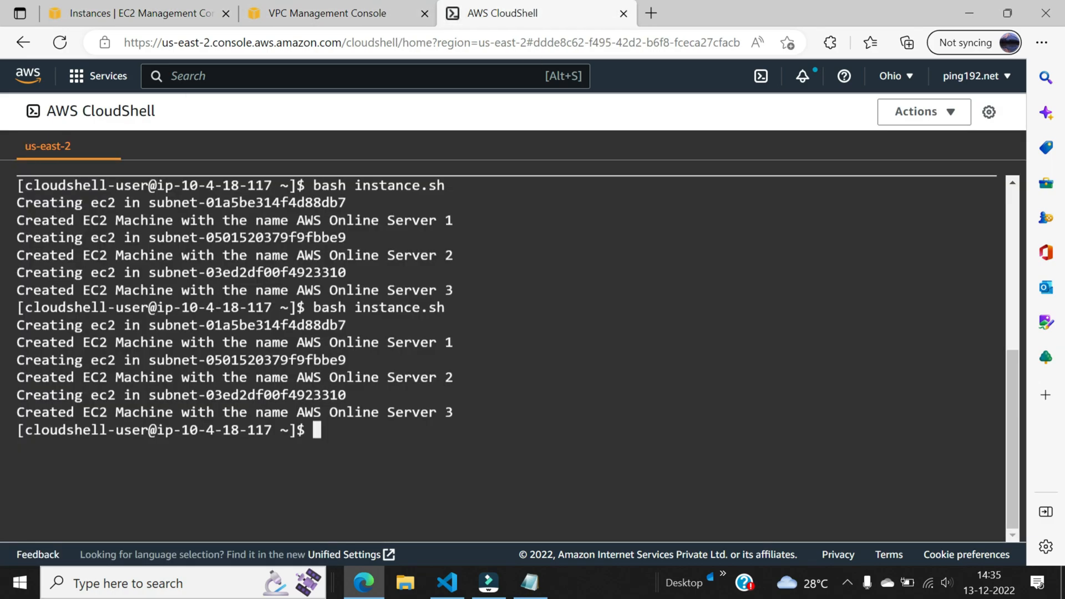
# Return to the EC2 instances list, select every listed instance and terminate them all.
pyautogui.click(171, 8)
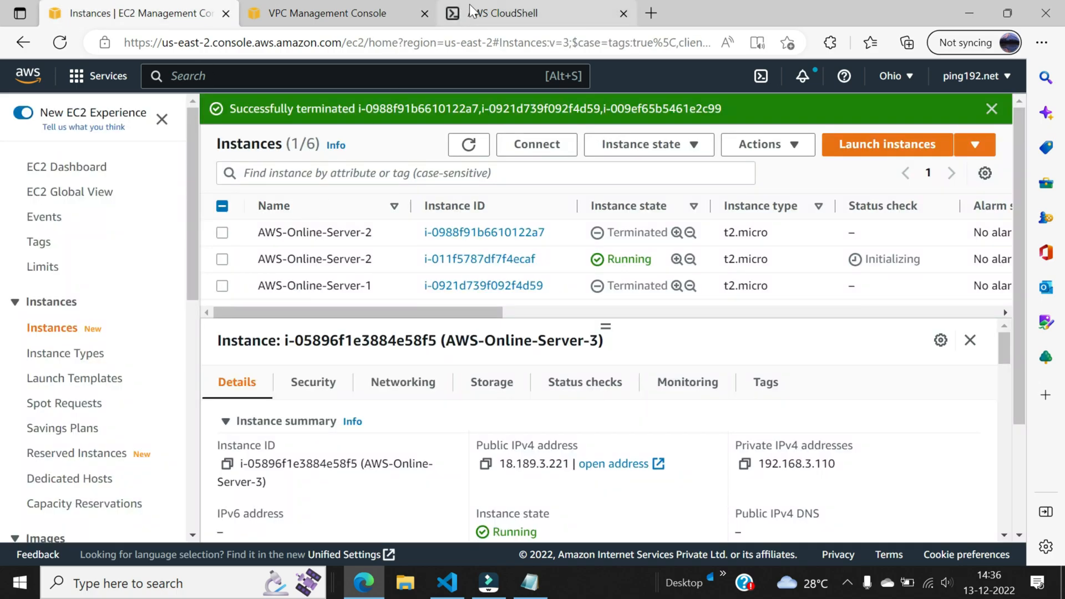
pyautogui.click(228, 209)
pyautogui.click(225, 207)
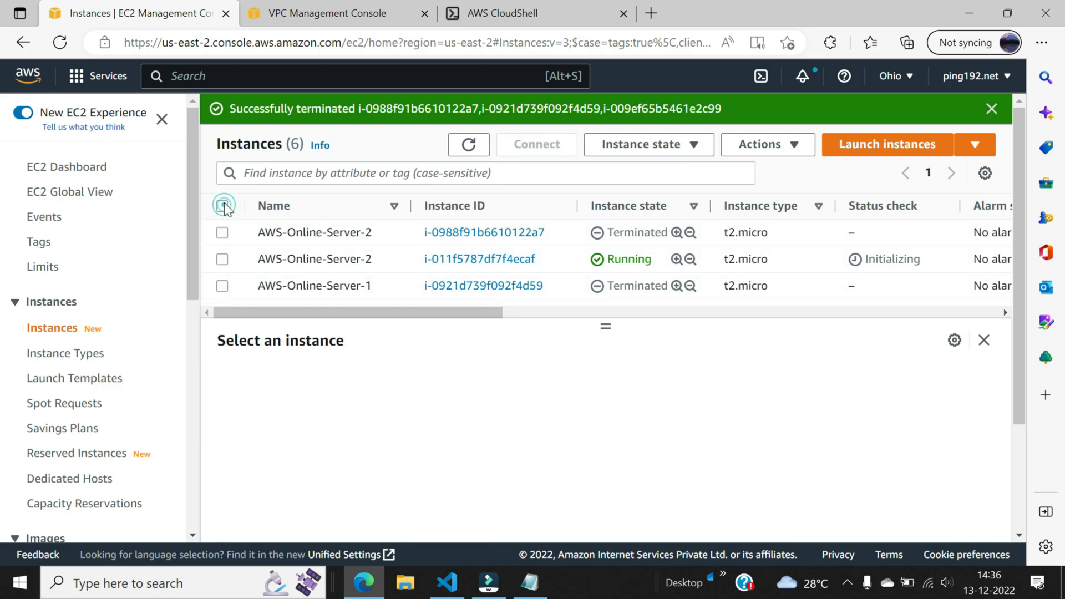
pyautogui.click(225, 207)
pyautogui.click(691, 140)
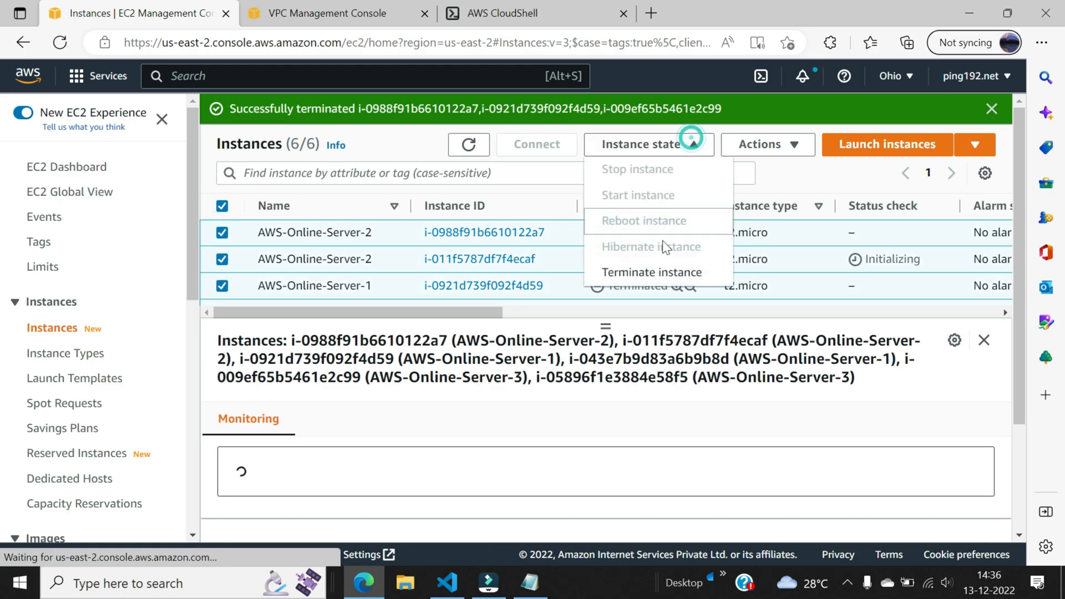
pyautogui.click(643, 272)
pyautogui.click(797, 478)
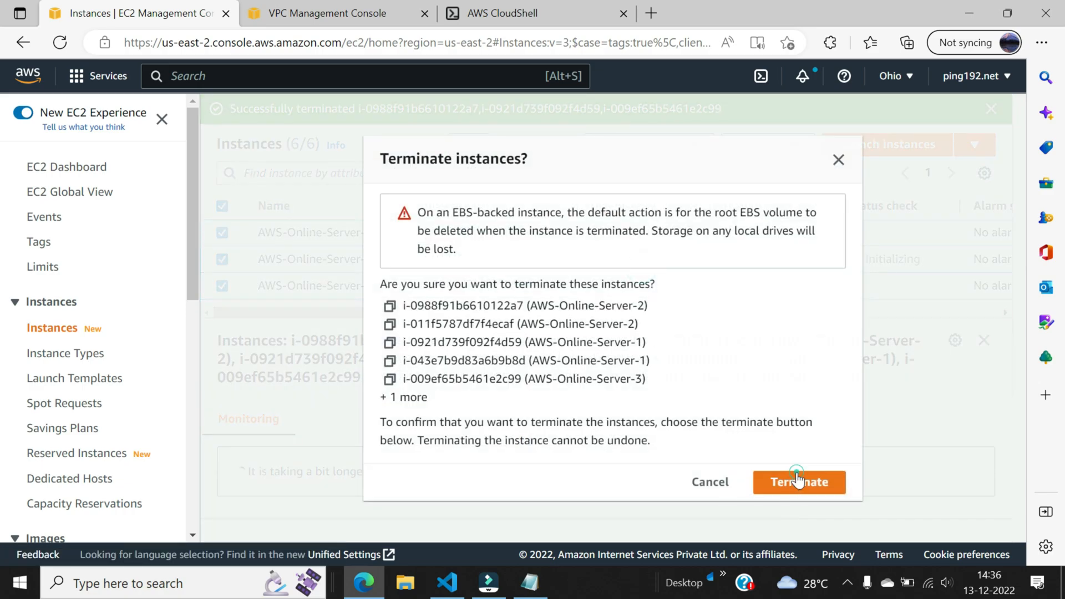